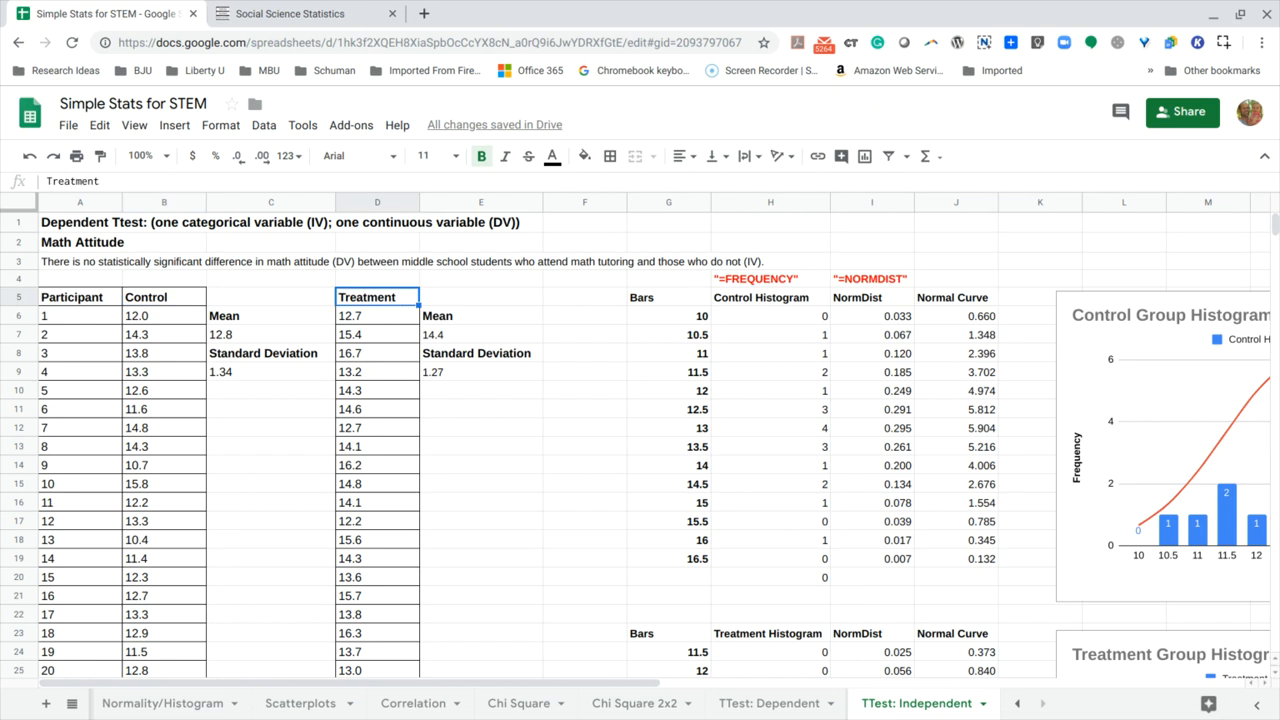
- Correct the sheet's heading in A1 to read "Independent Ttest", keeping the rest of the text
{"action": "left_click", "coordinate": [275, 338]}
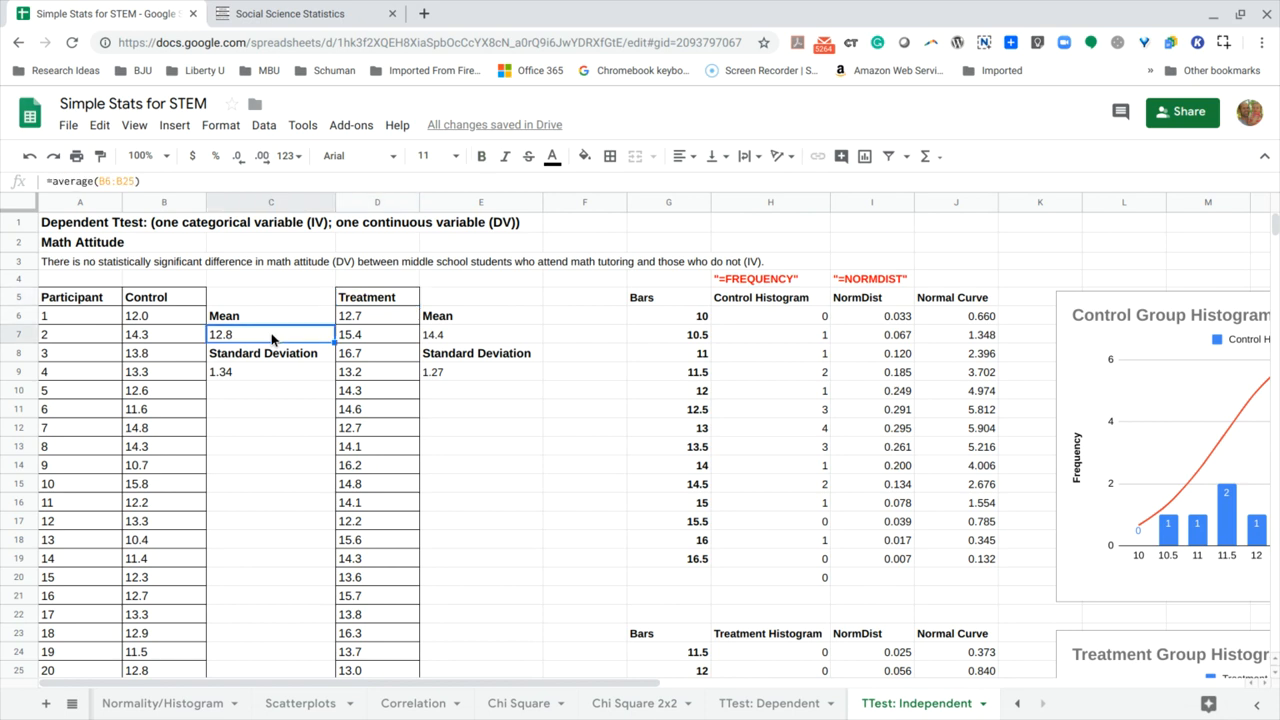
{"action": "left_click", "coordinate": [447, 340]}
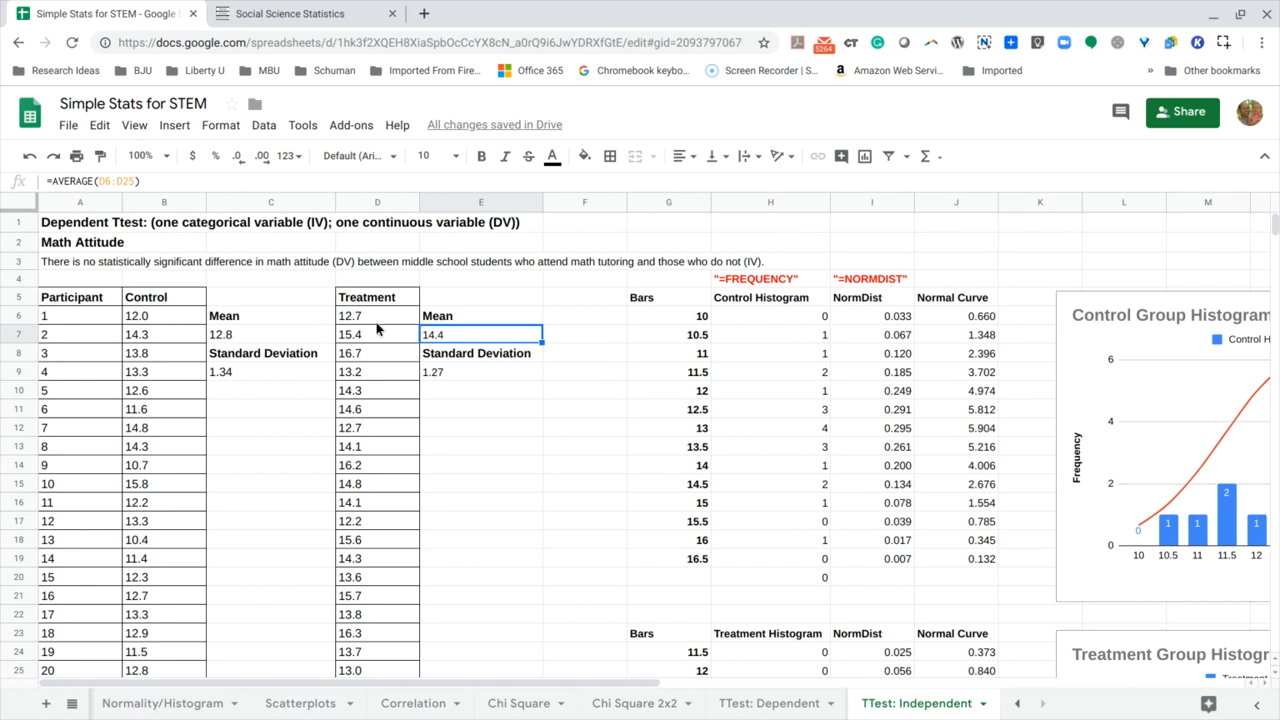
{"action": "left_click", "coordinate": [67, 248]}
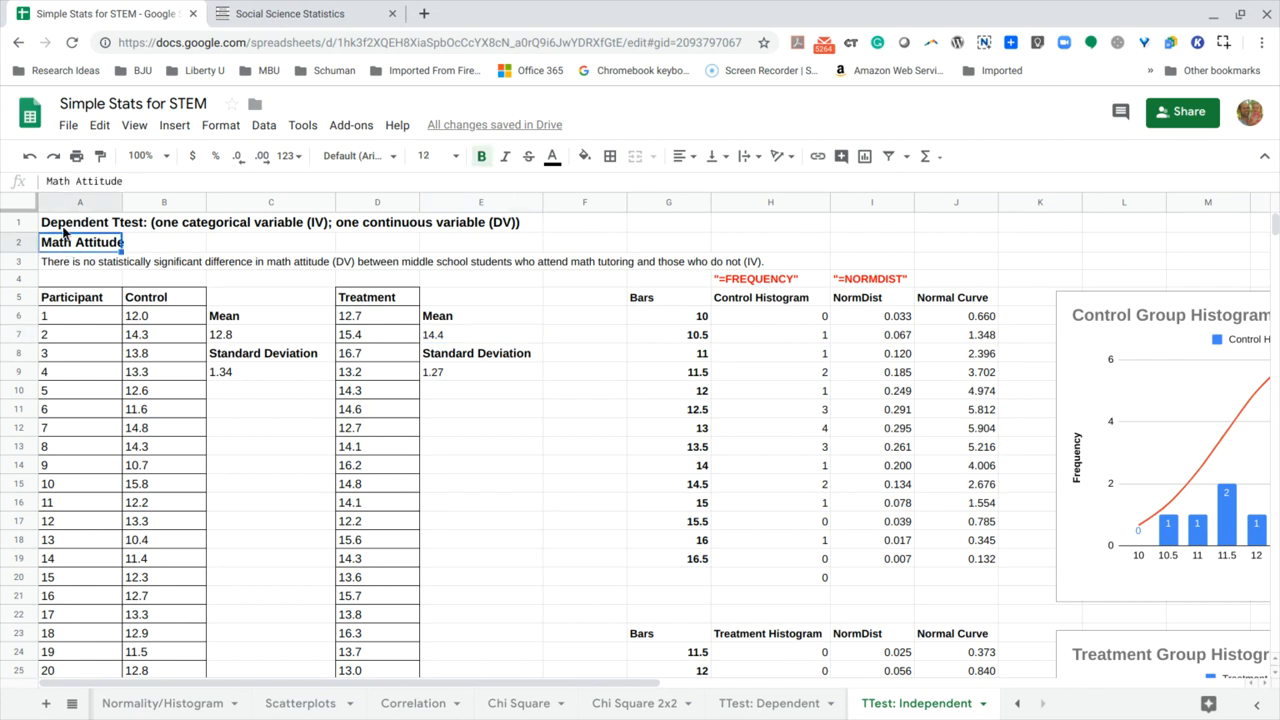
{"action": "left_click", "coordinate": [63, 226]}
{"action": "left_click", "coordinate": [48, 181]}
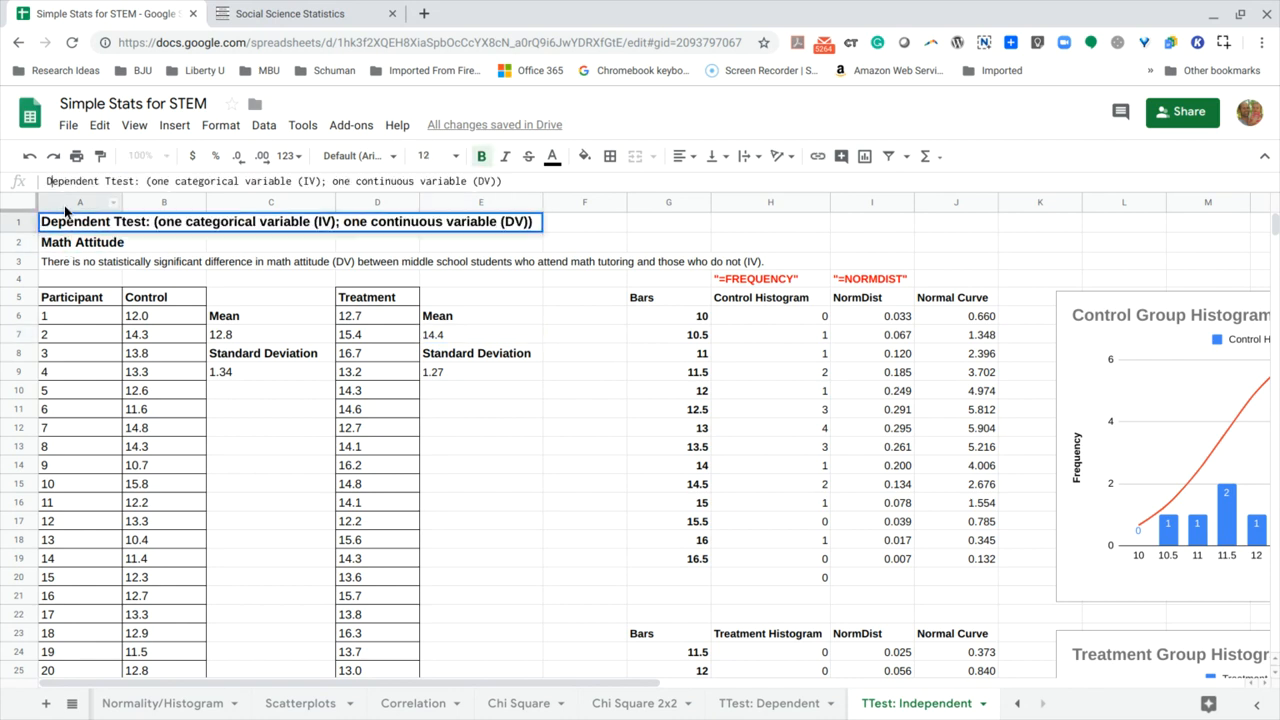
{"action": "key", "text": "Delete"}
{"action": "type", "text": "Ind"}
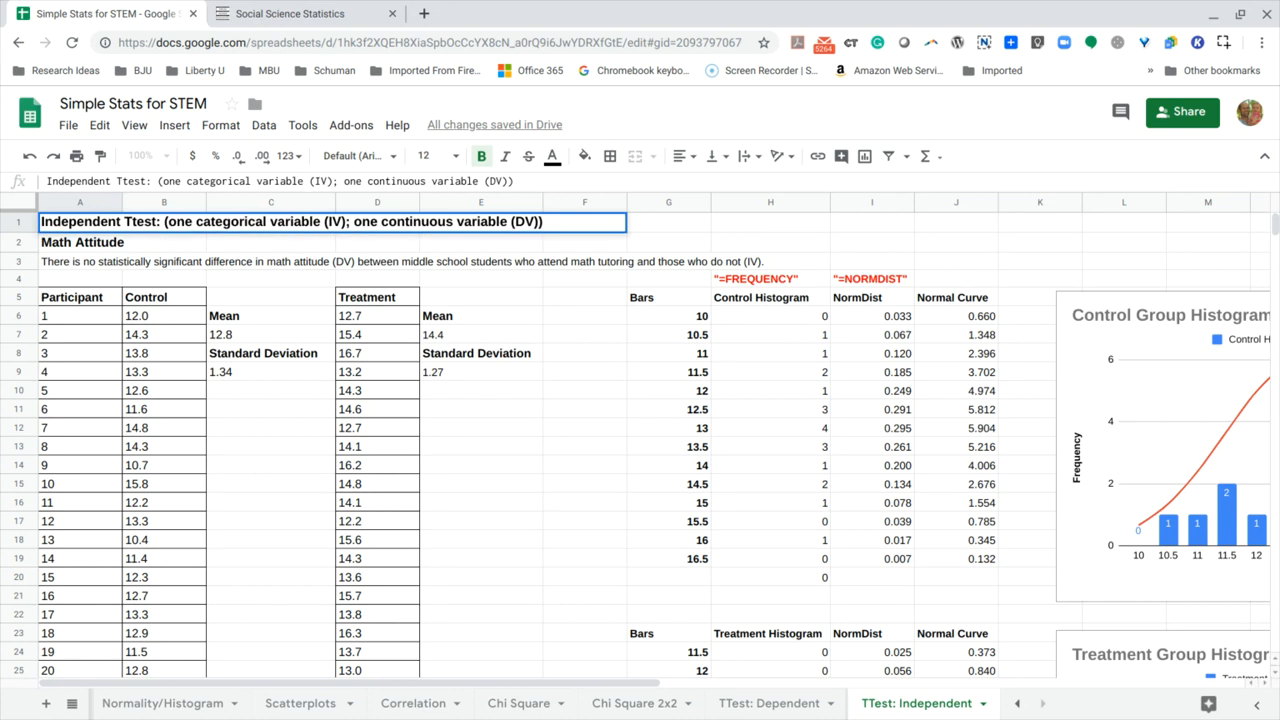
{"action": "key", "text": "Return"}
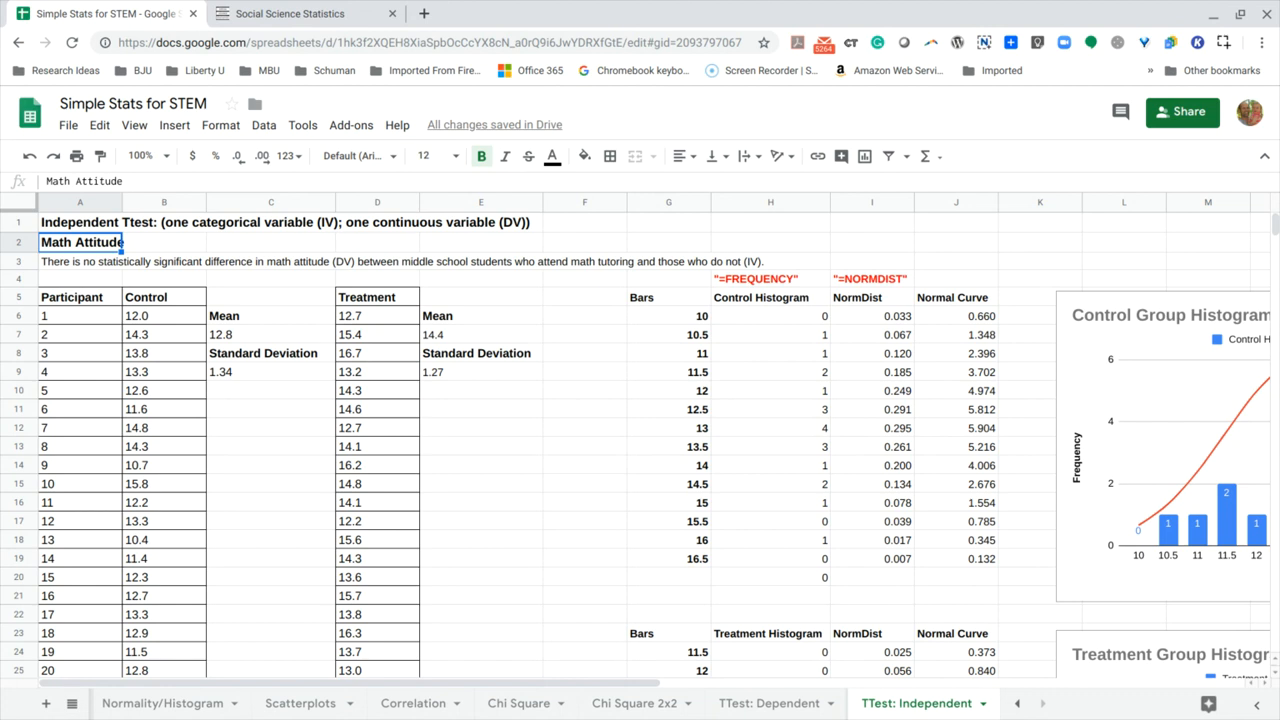
- Examine the control and treatment groups' means, standard deviations and histograms with their normal curves
{"action": "left_click", "coordinate": [384, 306]}
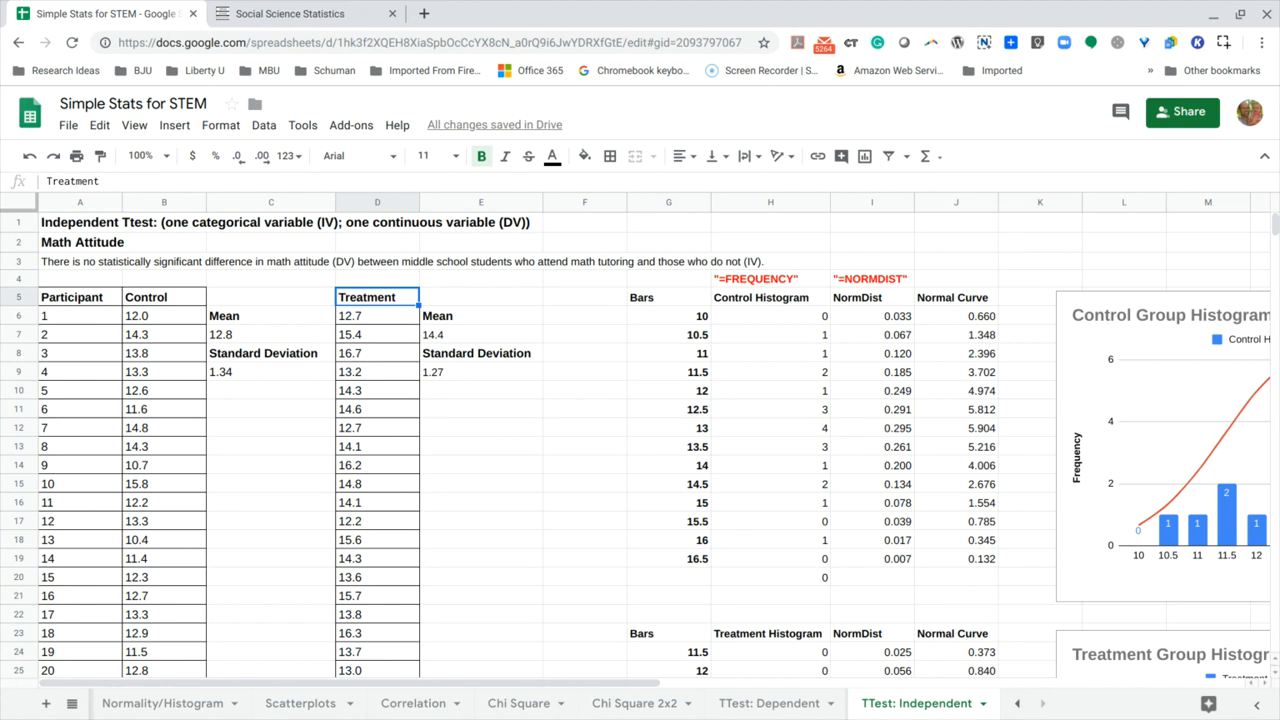
{"action": "scroll", "coordinate": [150, 336], "scroll_direction": "down", "scroll_amount": 1}
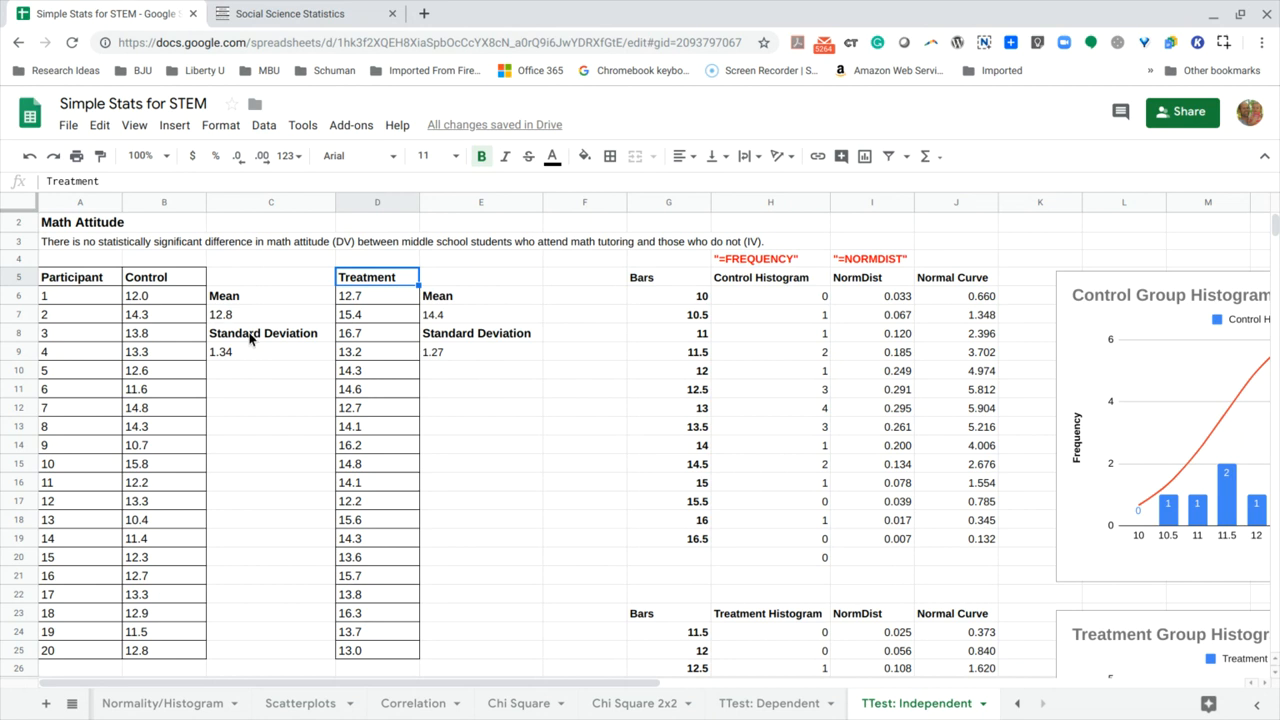
{"action": "left_click", "coordinate": [457, 316]}
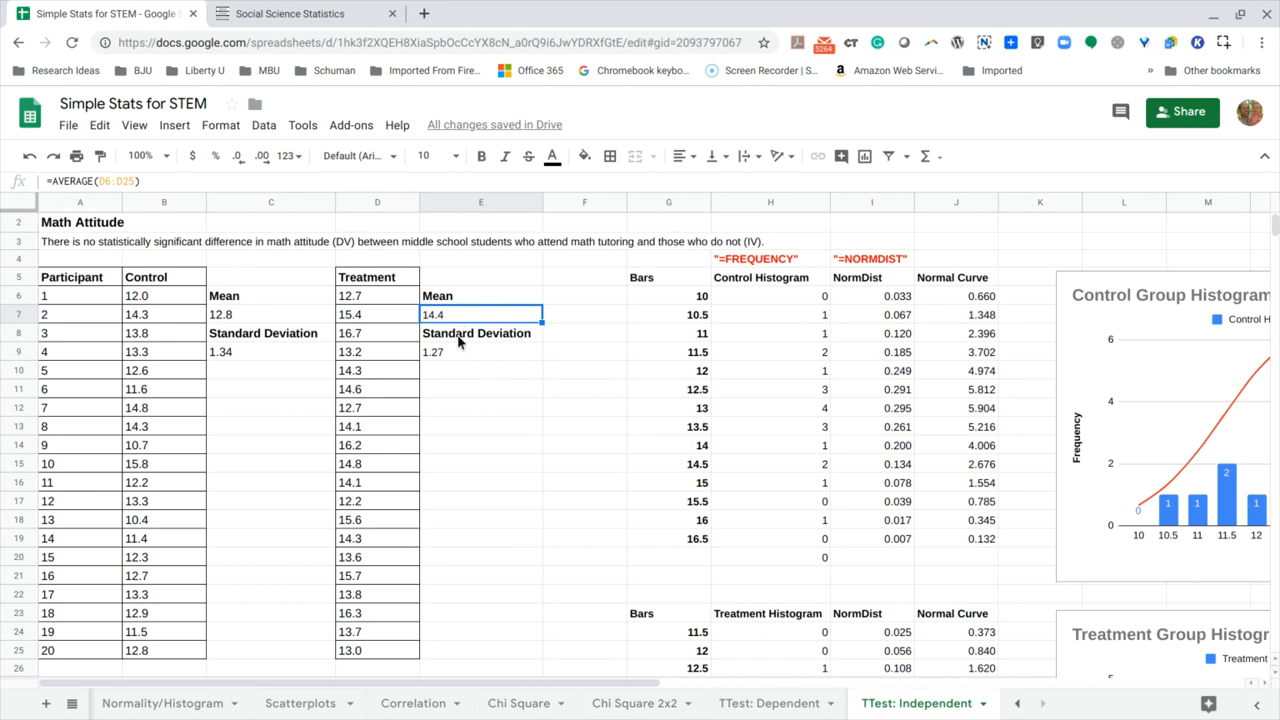
{"action": "left_click", "coordinate": [459, 351]}
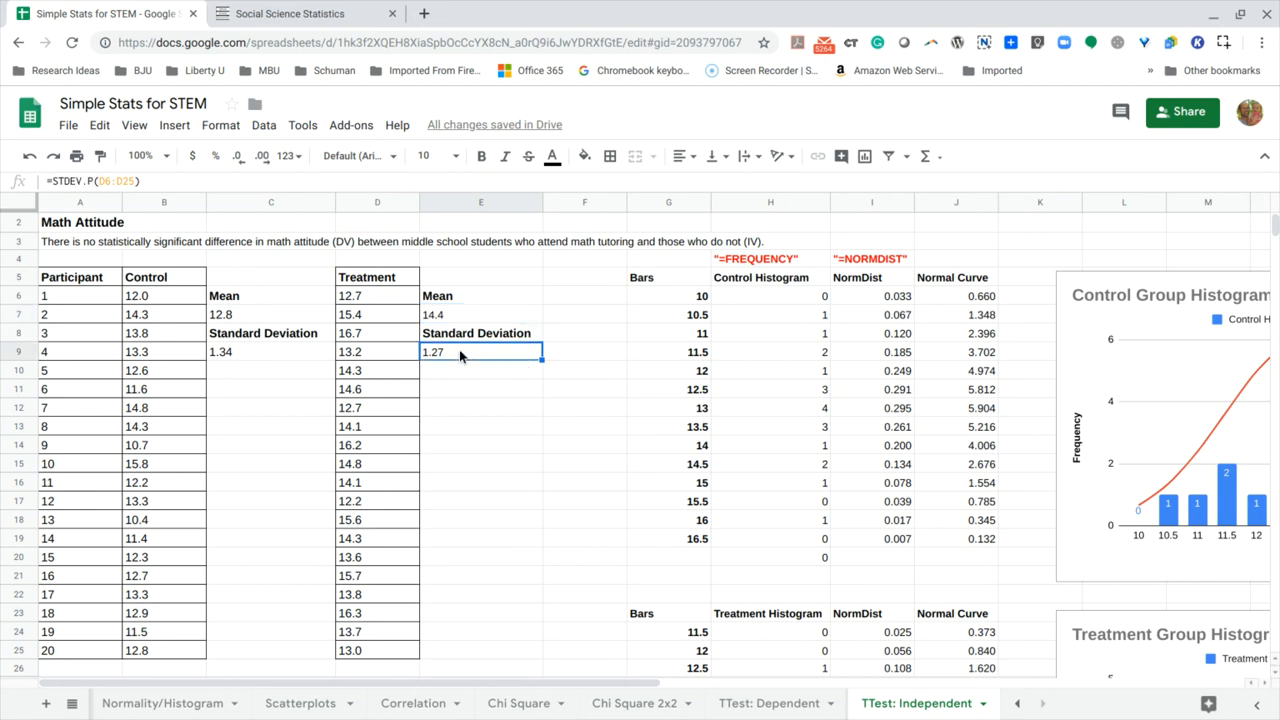
{"action": "left_click", "coordinate": [470, 443]}
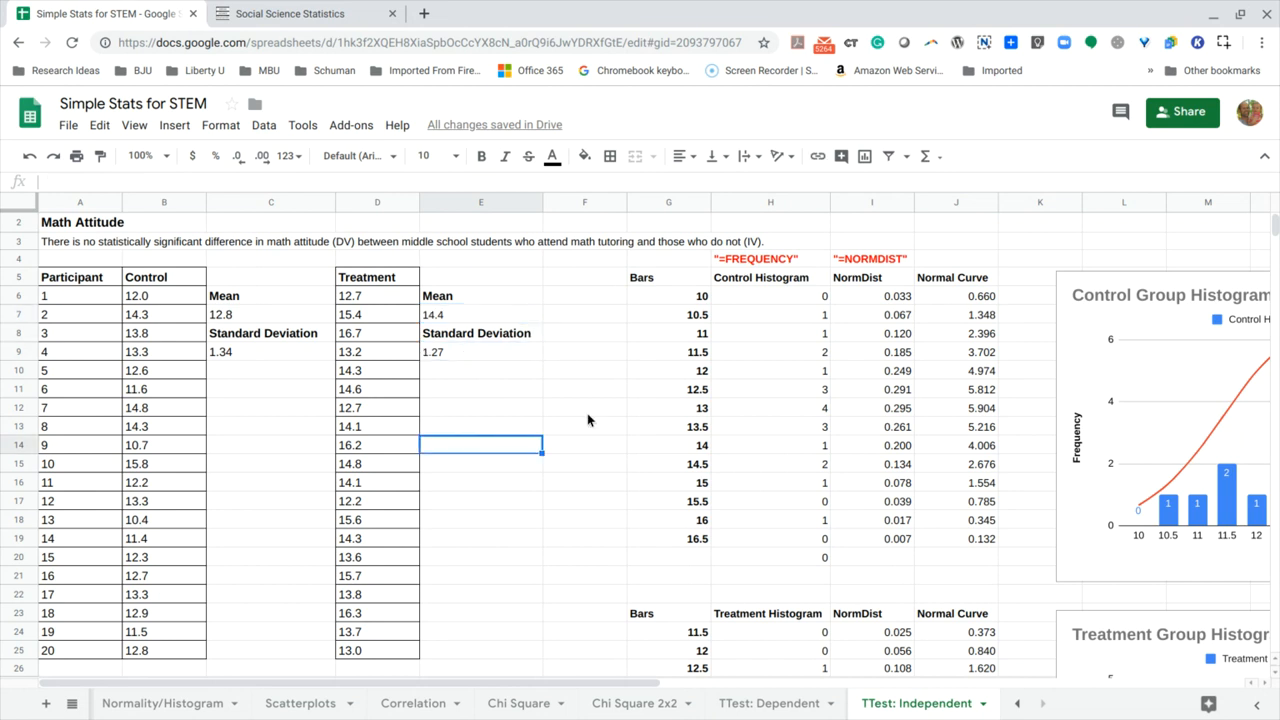
{"action": "scroll", "coordinate": [588, 420], "scroll_direction": "right", "scroll_amount": 3}
{"action": "scroll", "coordinate": [587, 413], "scroll_direction": "right", "scroll_amount": 2}
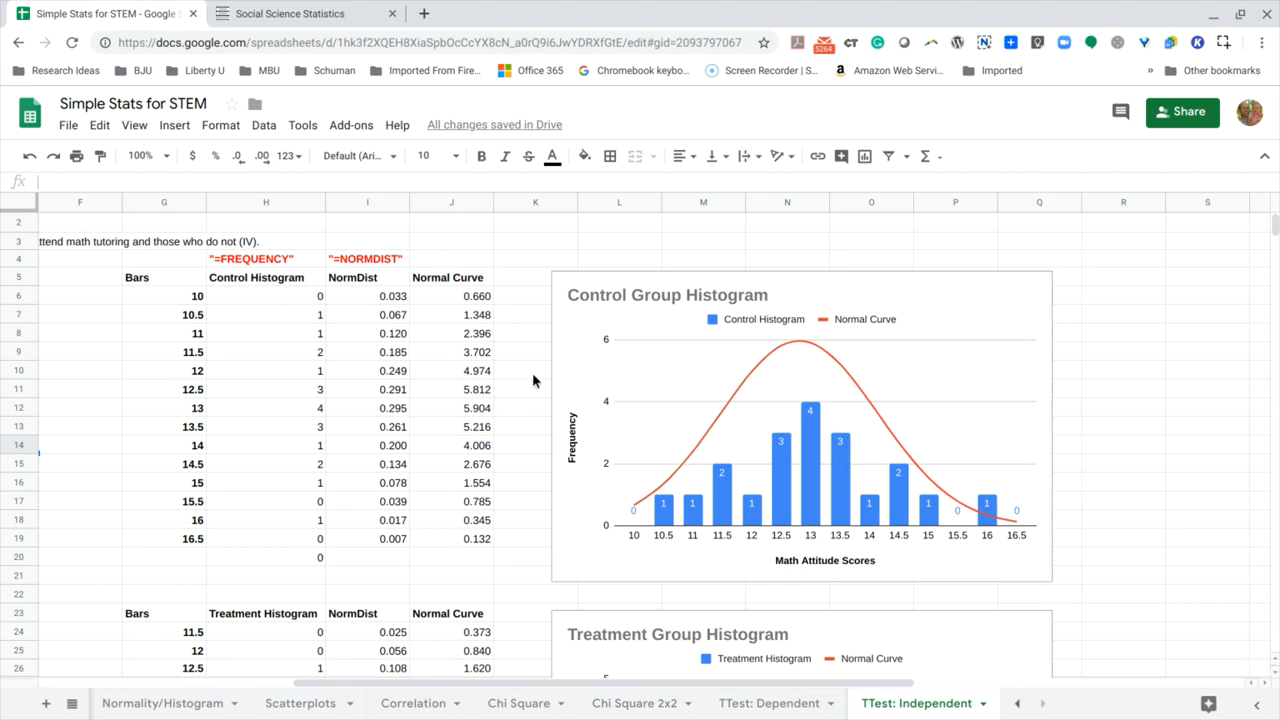
{"action": "left_click", "coordinate": [252, 284]}
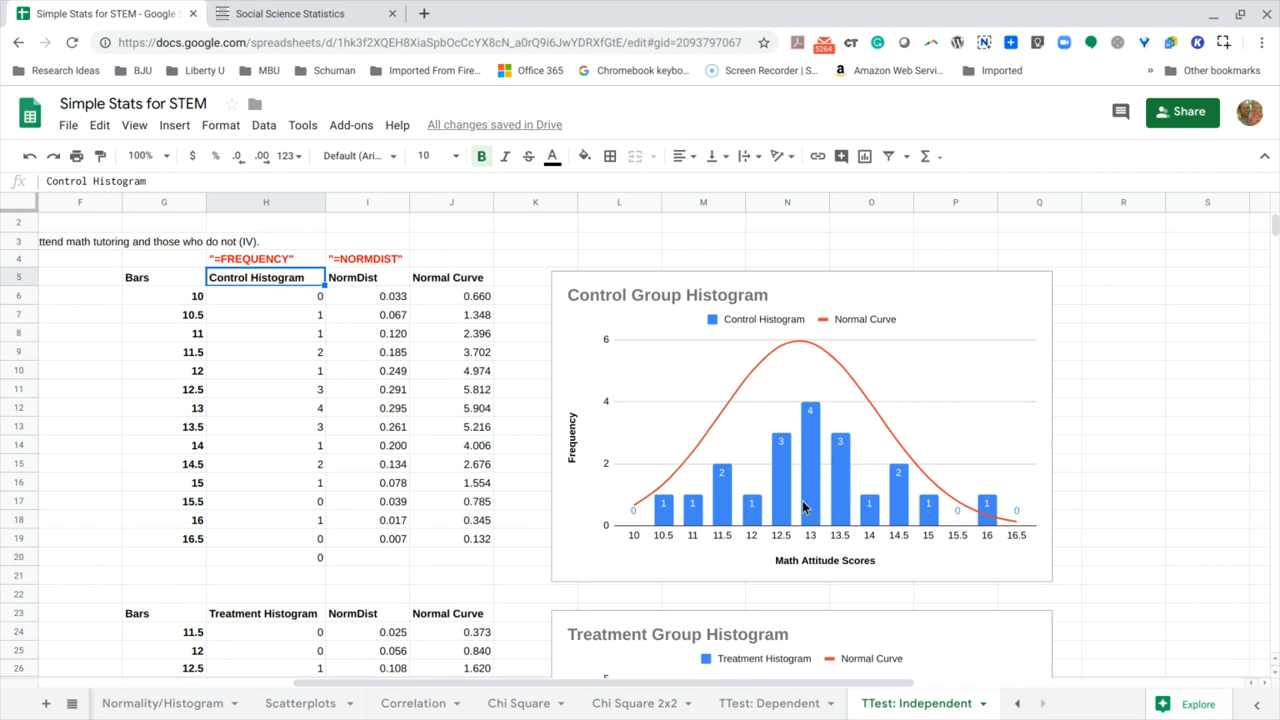
{"action": "scroll", "coordinate": [770, 512], "scroll_direction": "down", "scroll_amount": 5}
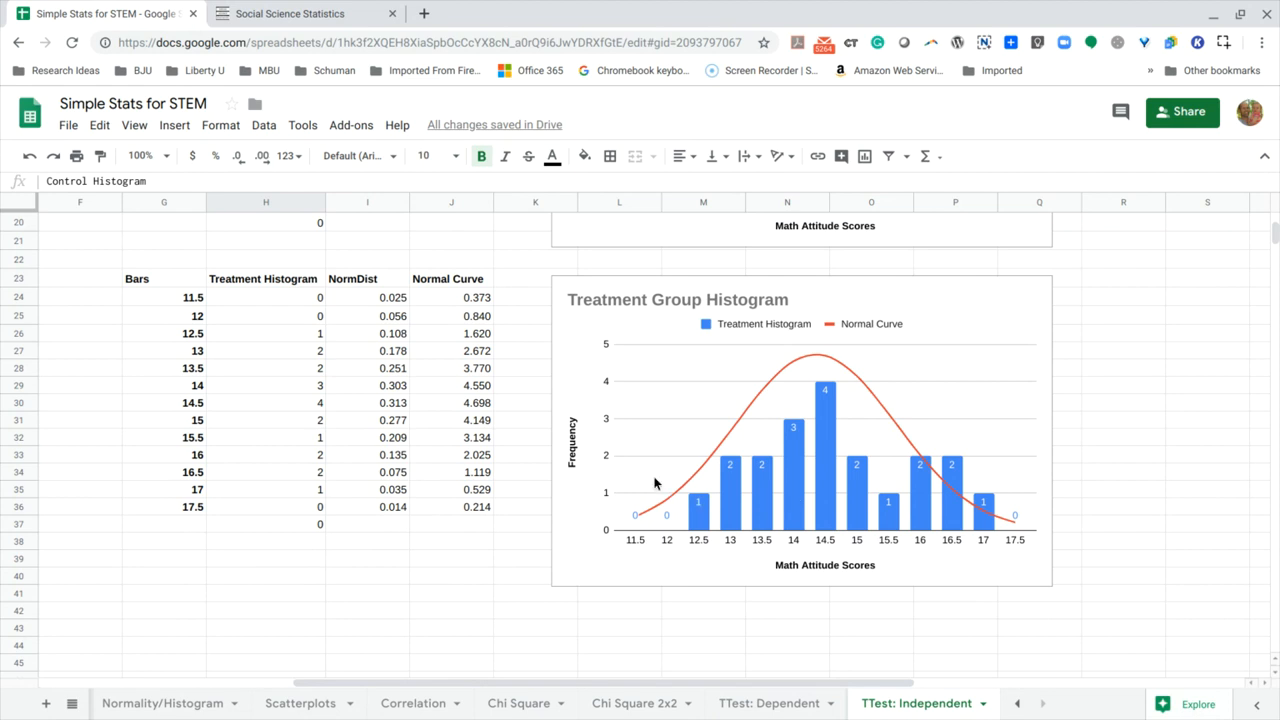
{"action": "scroll", "coordinate": [506, 500], "scroll_direction": "left", "scroll_amount": 5}
{"action": "scroll", "coordinate": [506, 500], "scroll_direction": "up", "scroll_amount": 8}
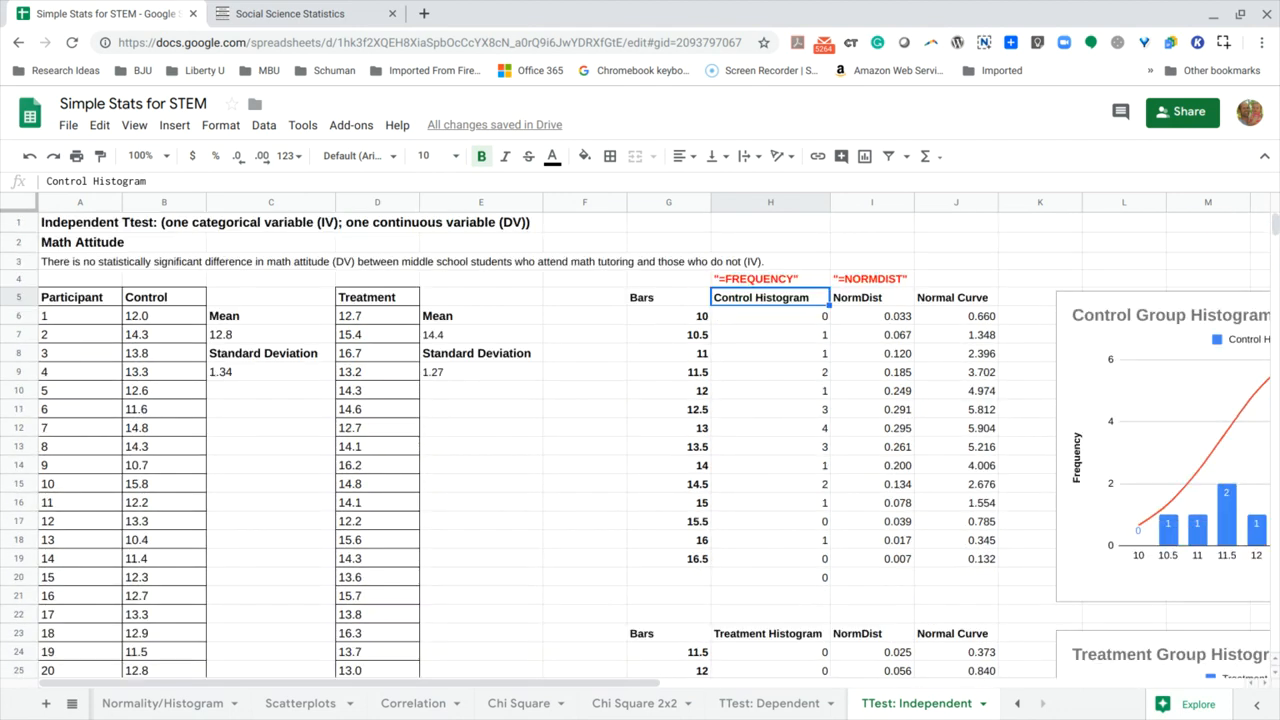
{"action": "left_click", "coordinate": [275, 340]}
{"action": "left_click", "coordinate": [468, 336]}
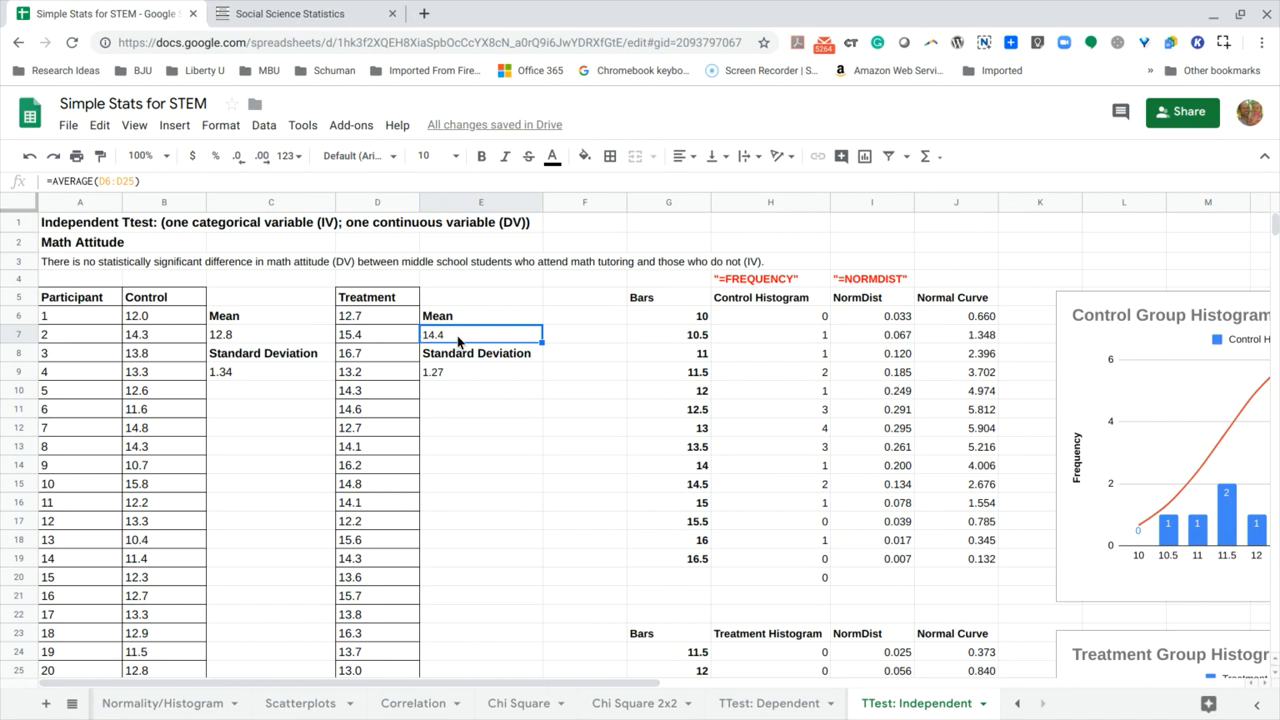
{"action": "left_click", "coordinate": [278, 340]}
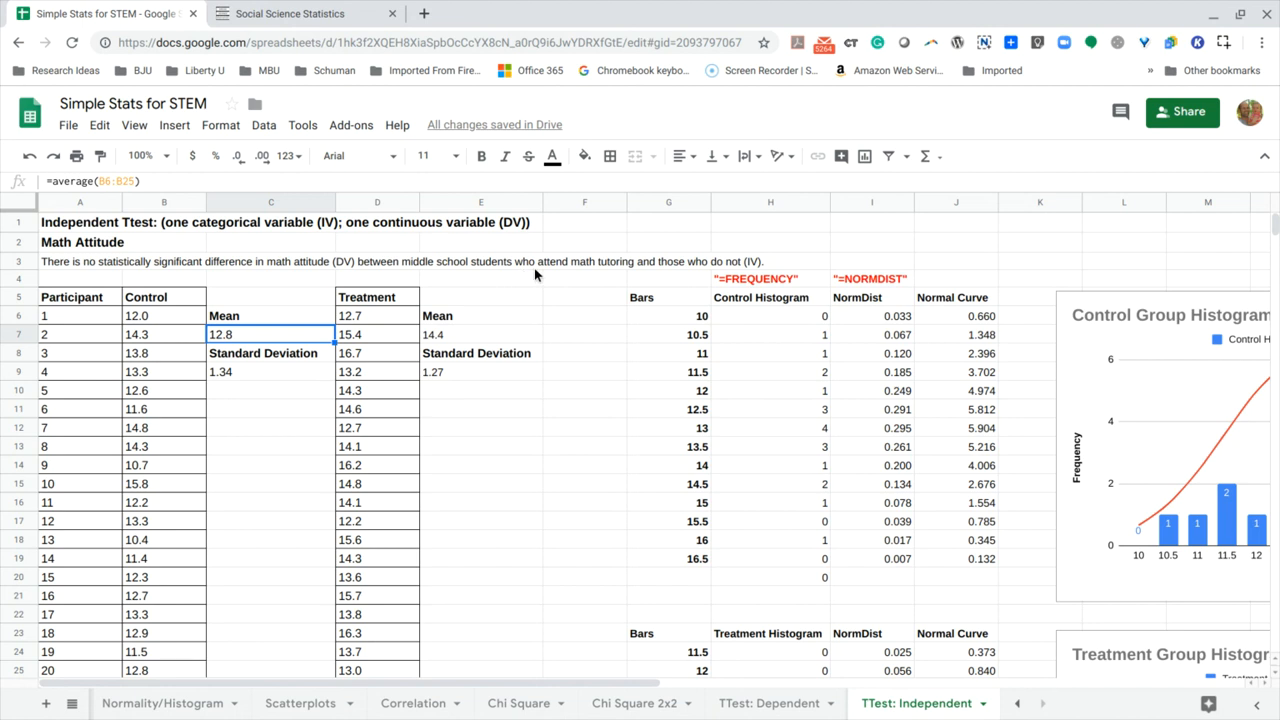
- Begin a TTEST formula in cell G40 with the control scores B6:B25 as the first range
{"action": "scroll", "coordinate": [466, 467], "scroll_direction": "down", "scroll_amount": 6}
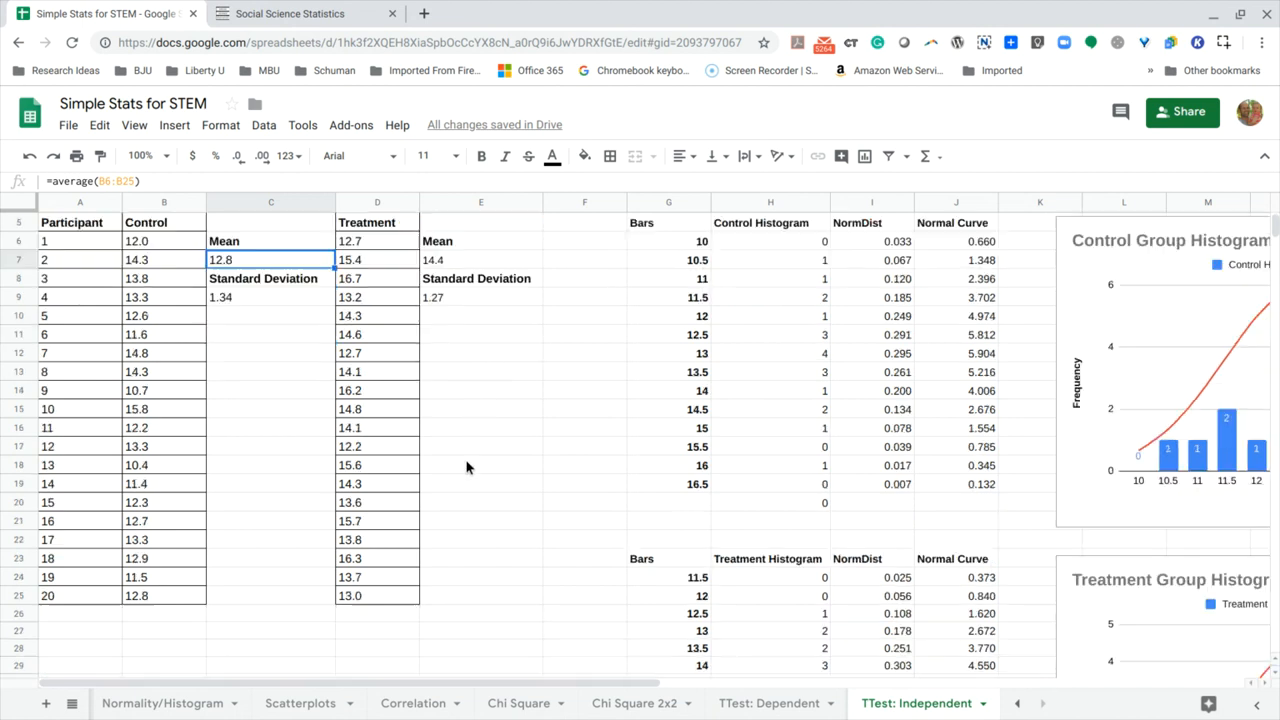
{"action": "scroll", "coordinate": [466, 467], "scroll_direction": "down", "scroll_amount": 3}
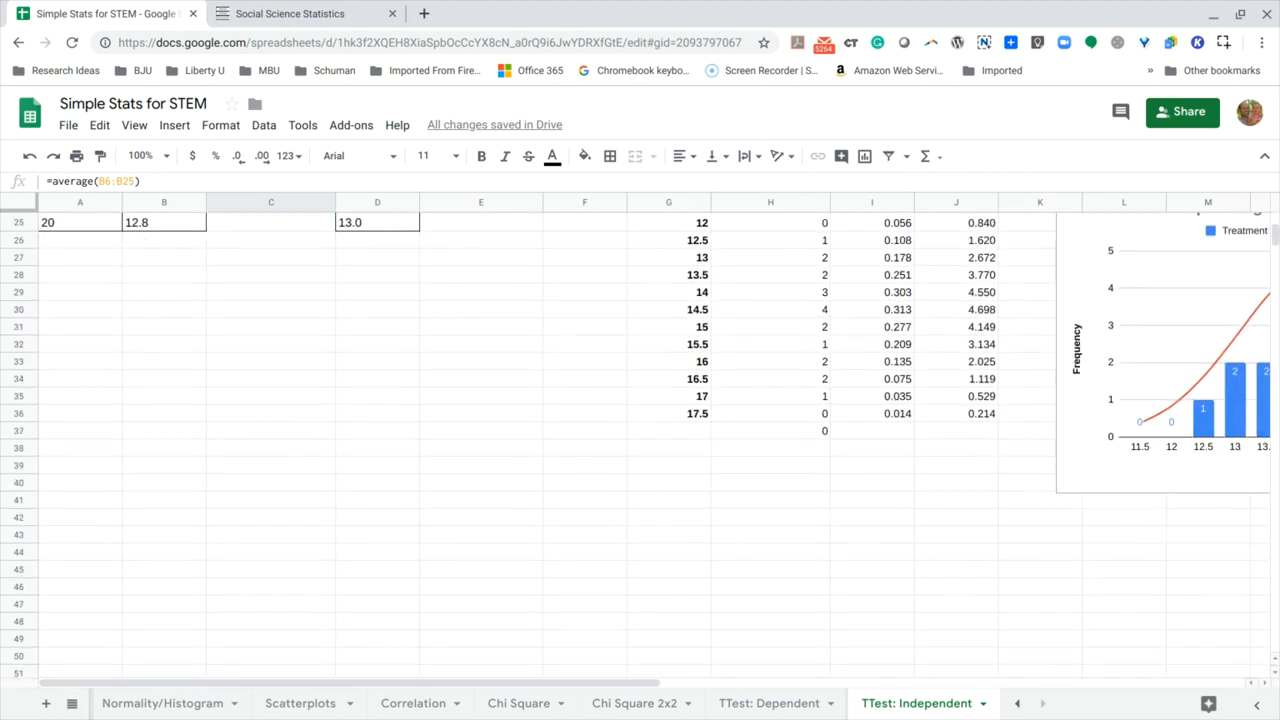
{"action": "left_click", "coordinate": [700, 490]}
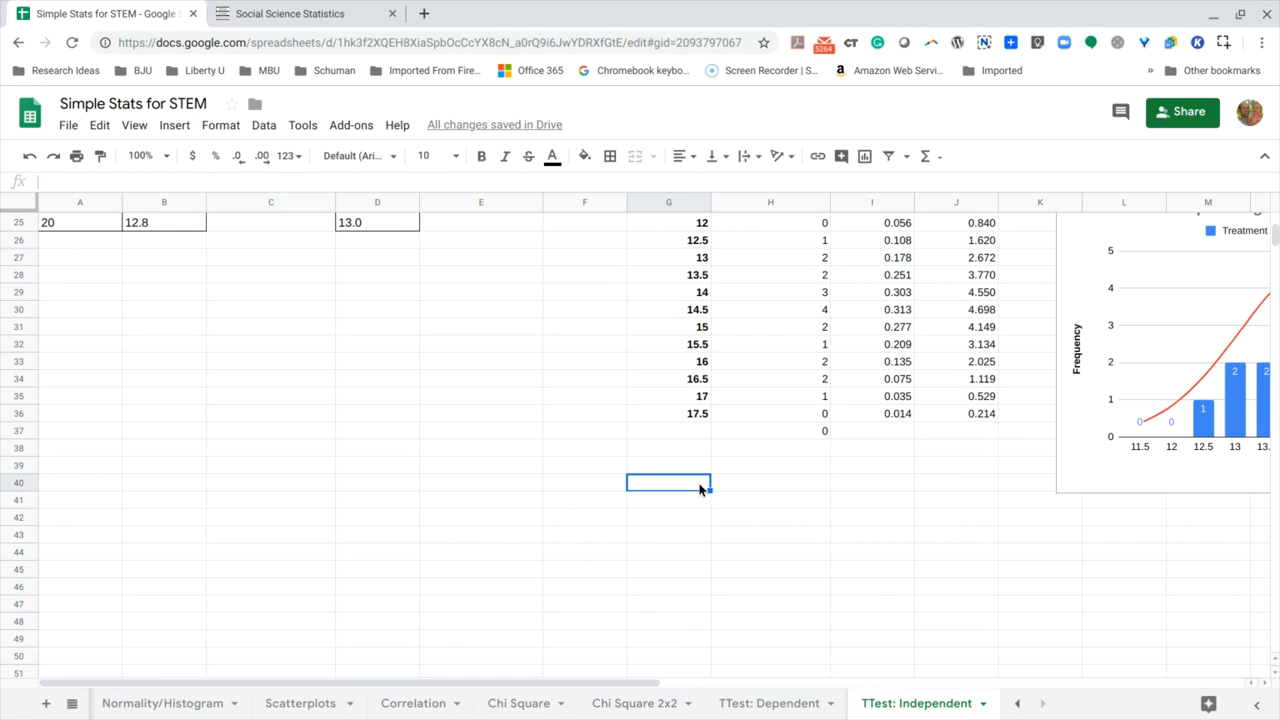
{"action": "left_click", "coordinate": [247, 185]}
{"action": "type", "text": "=ttest"}
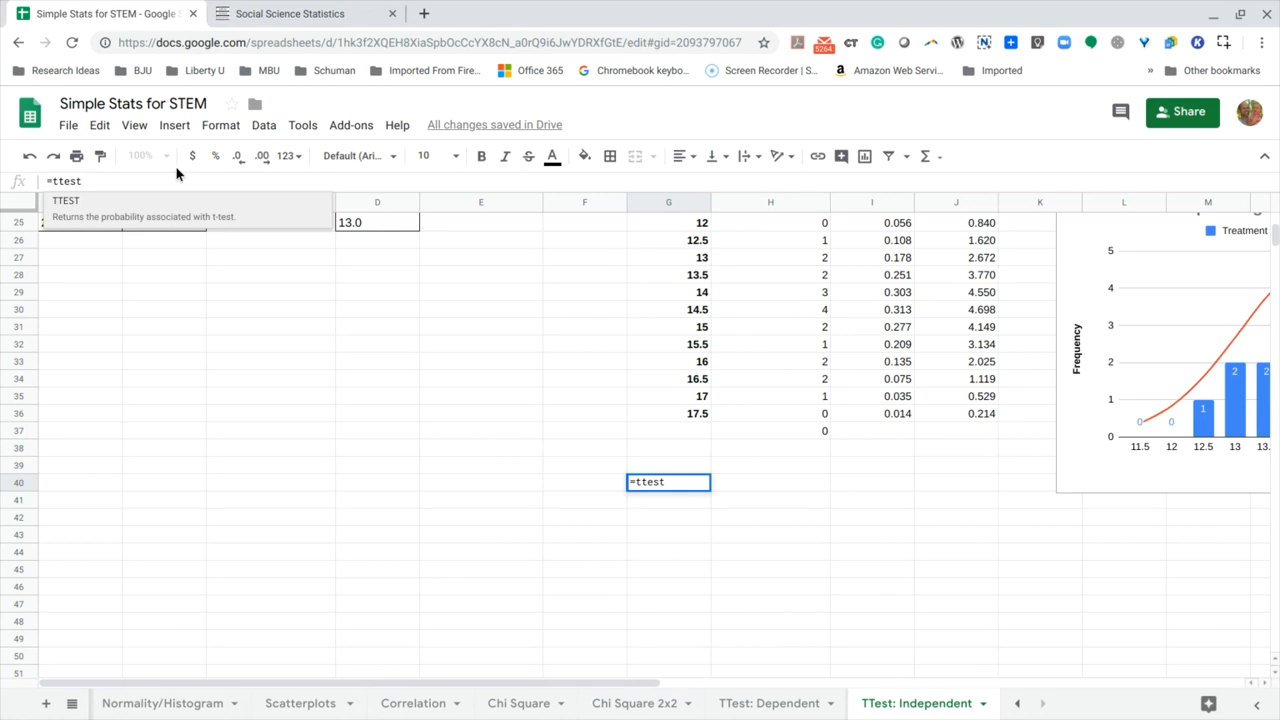
{"action": "left_click", "coordinate": [86, 216]}
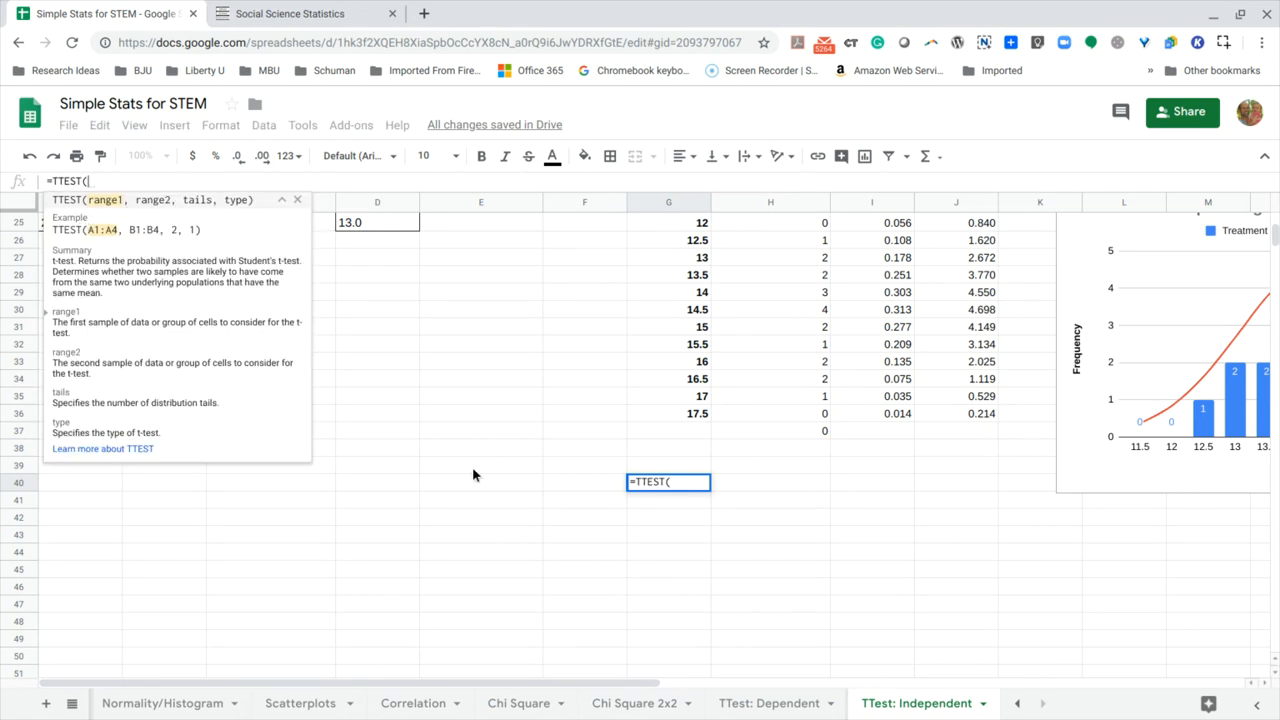
{"action": "scroll", "coordinate": [472, 469], "scroll_direction": "up", "scroll_amount": 2}
{"action": "scroll", "coordinate": [472, 469], "scroll_direction": "up", "scroll_amount": 6}
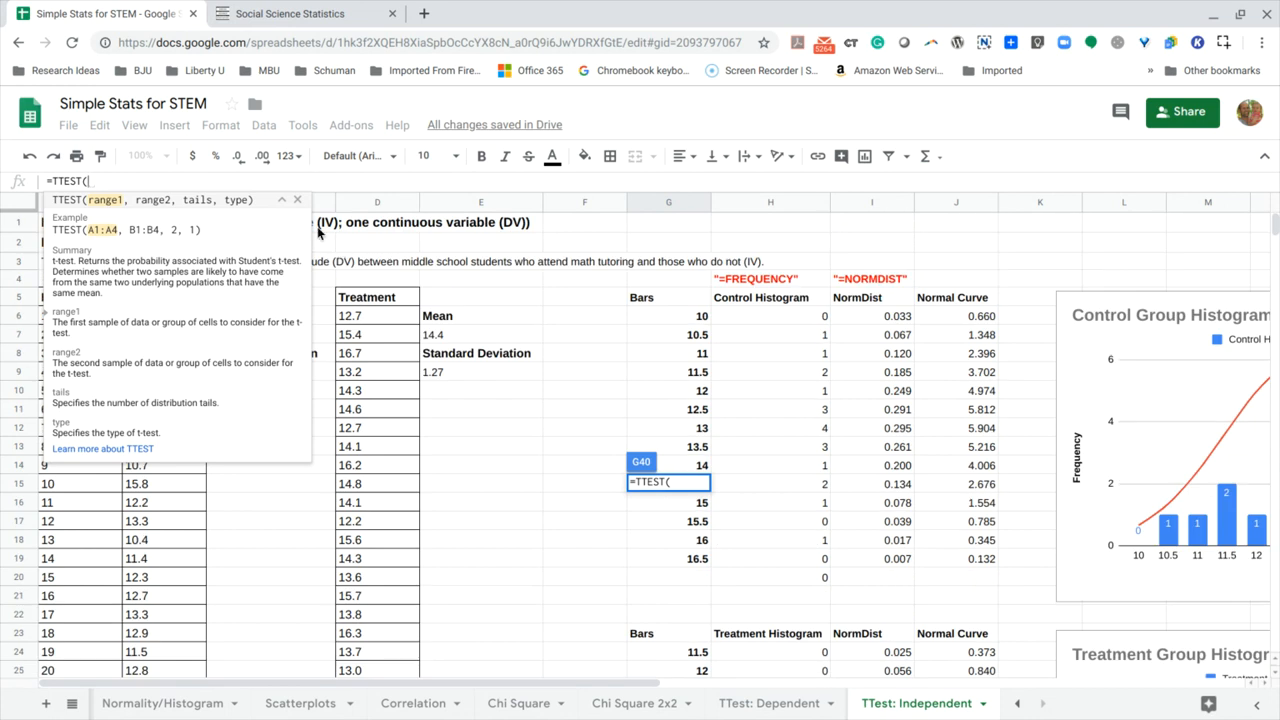
{"action": "left_click", "coordinate": [282, 199]}
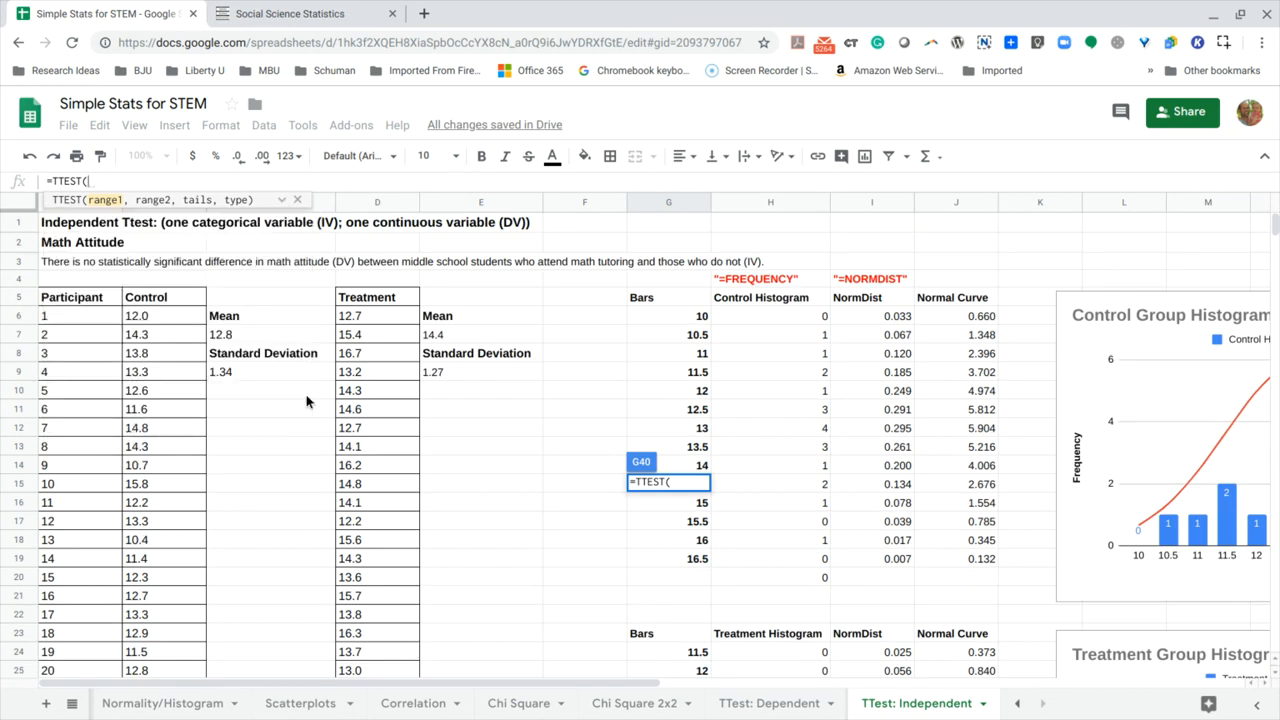
{"action": "left_click_drag", "start_coordinate": [158, 315], "coordinate": [164, 657]}
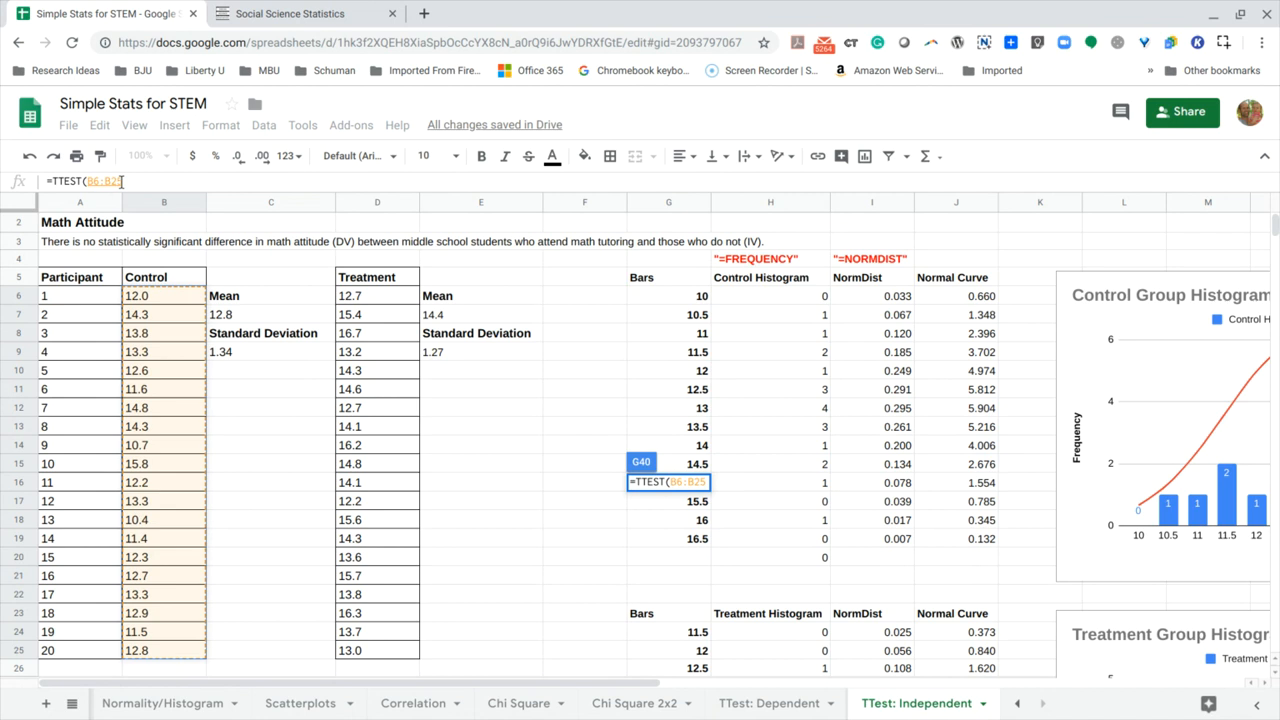
{"action": "left_click", "coordinate": [131, 183]}
{"action": "type", "text": ","}
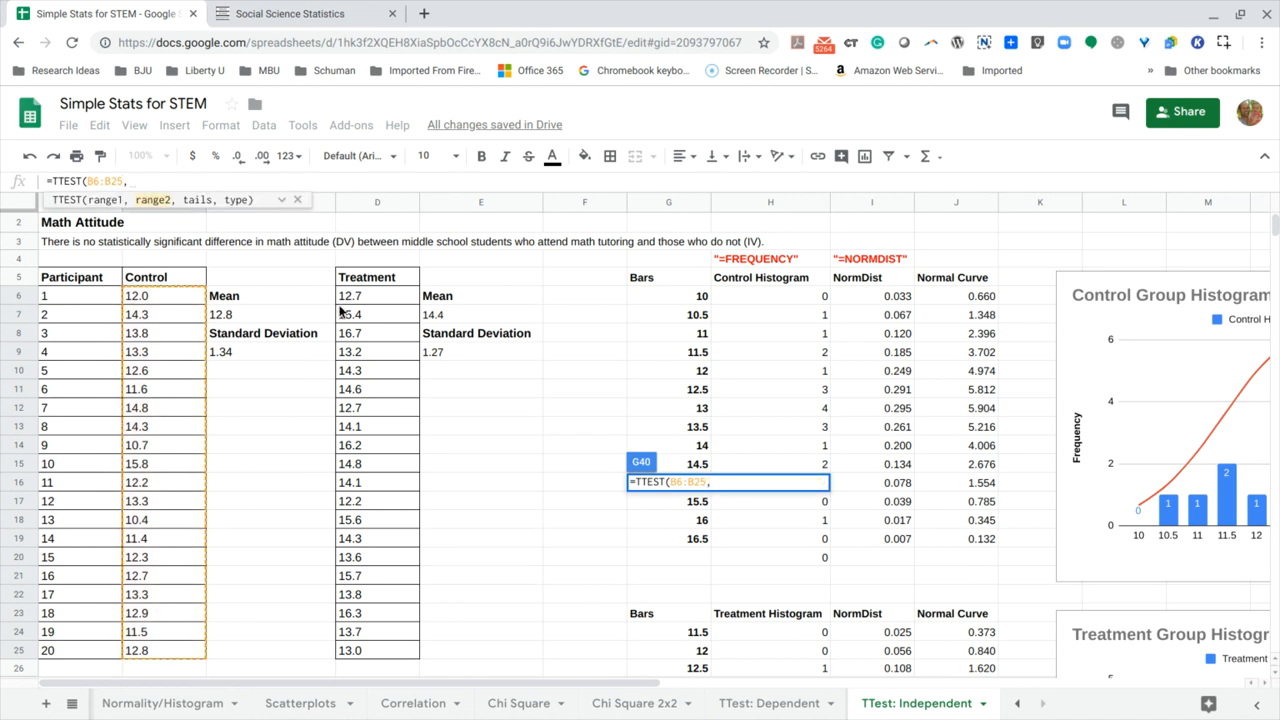
- Complete the TTEST formula with the treatment scores D6:D25 as second range, 2 tails and type 2
{"action": "left_click_drag", "start_coordinate": [358, 304], "coordinate": [381, 654]}
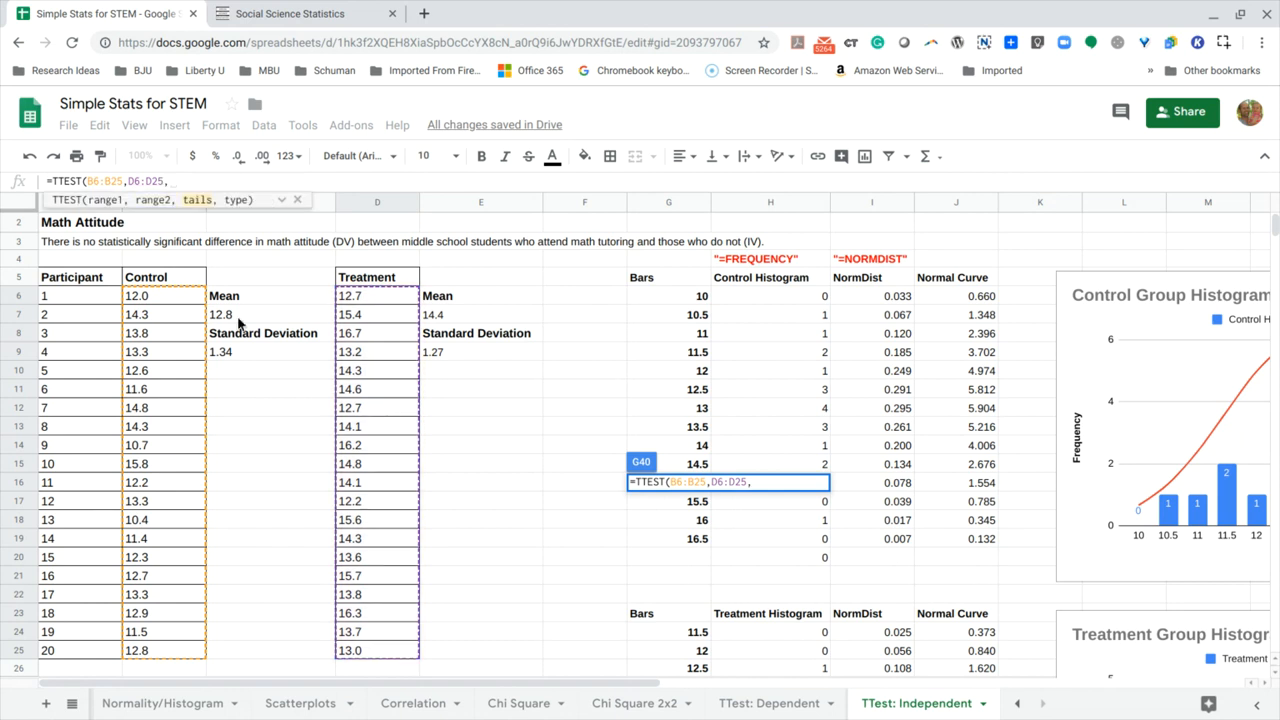
{"action": "type", "text": ",2"}
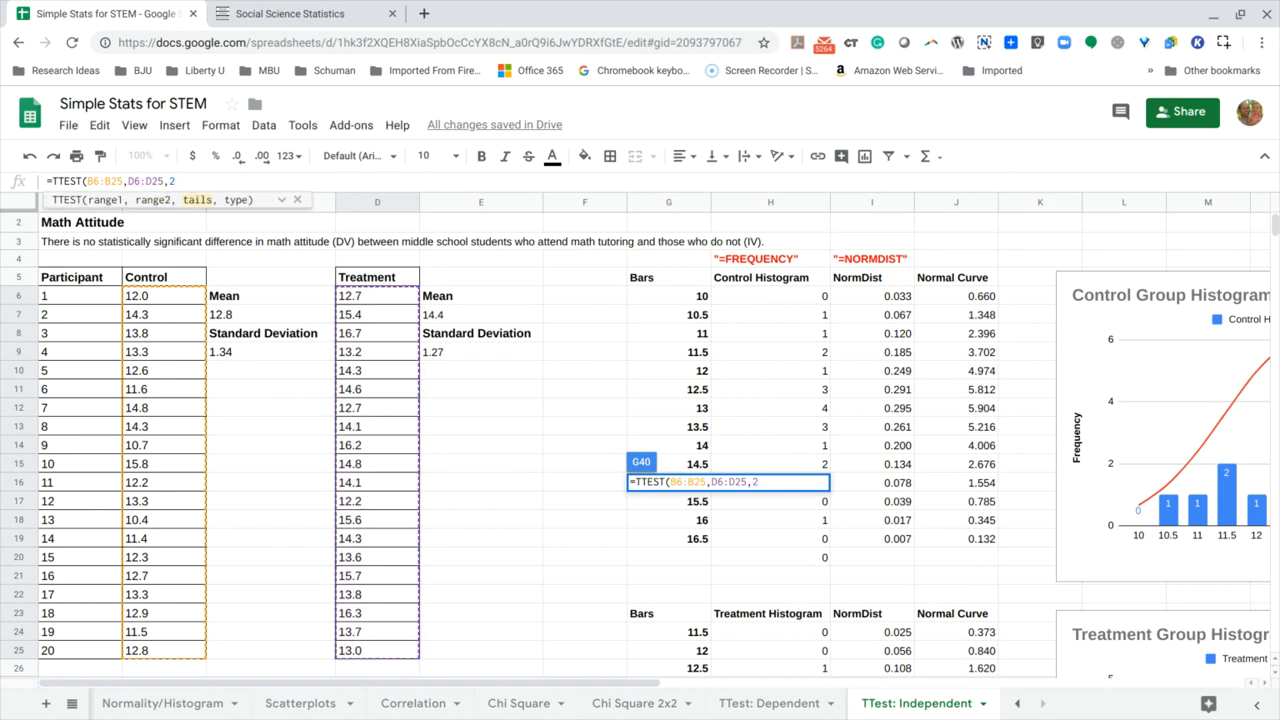
{"action": "type", "text": ","}
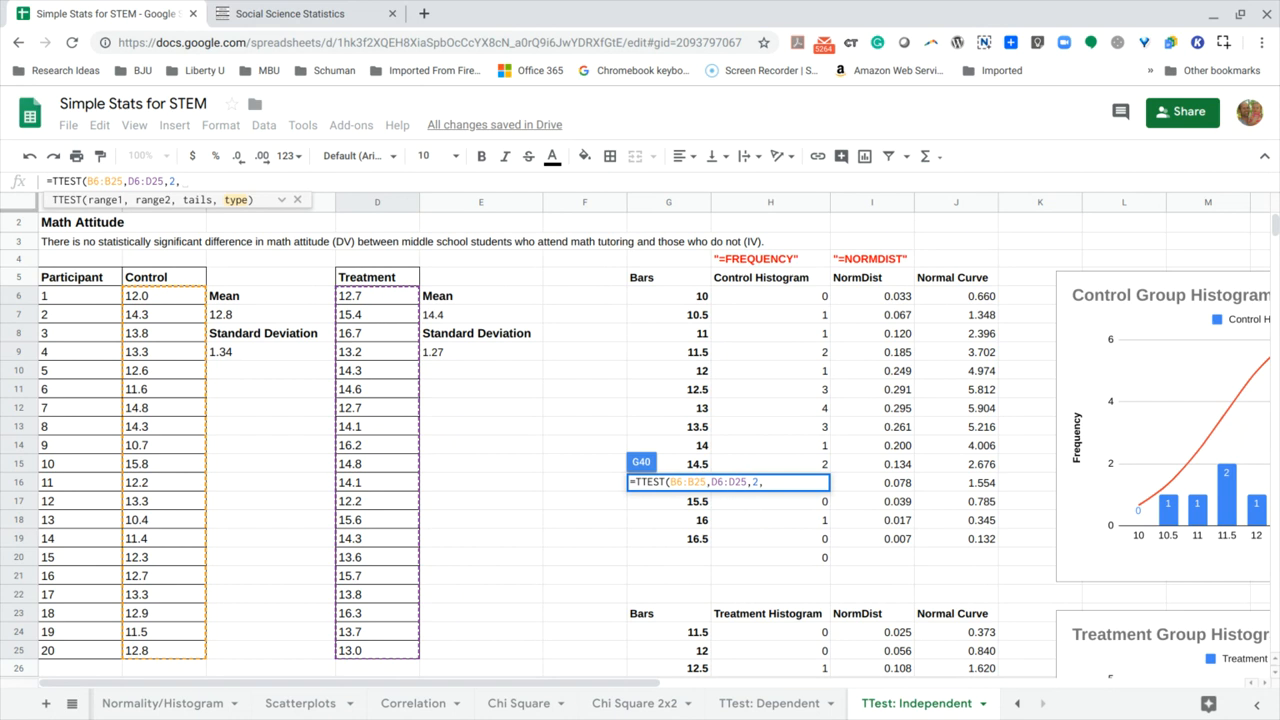
{"action": "type", "text": "2"}
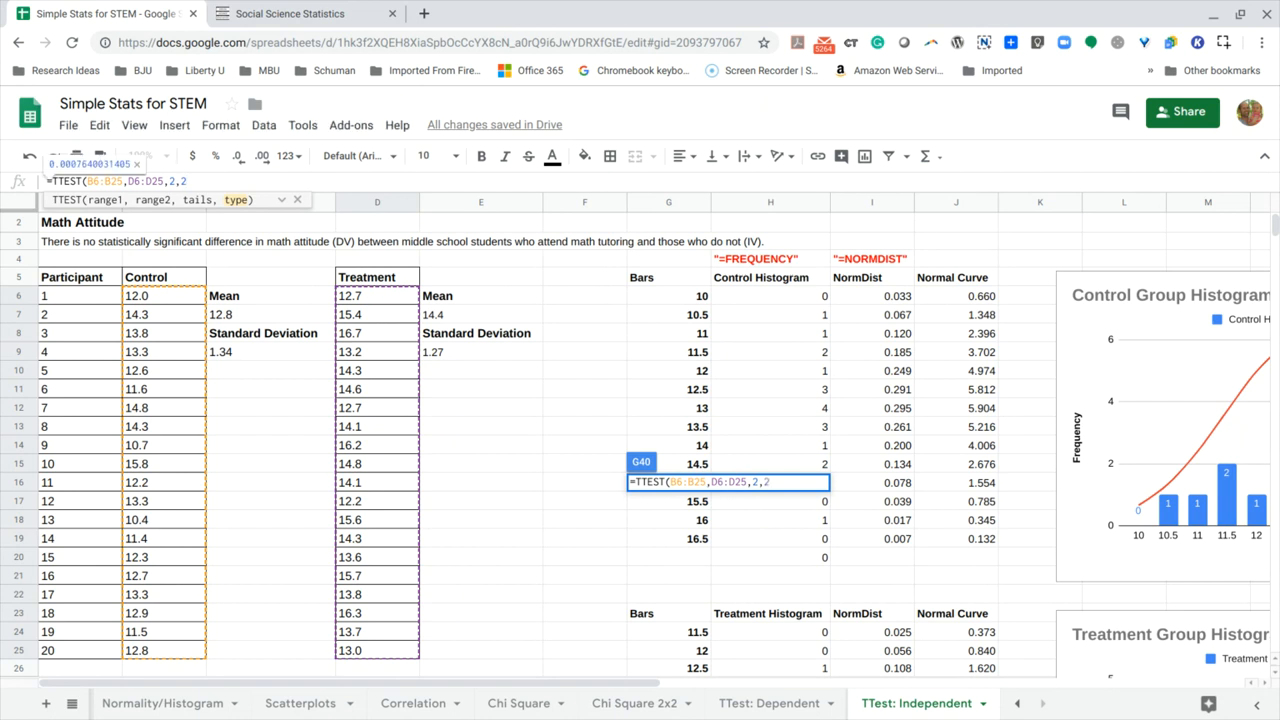
{"action": "type", "text": ")"}
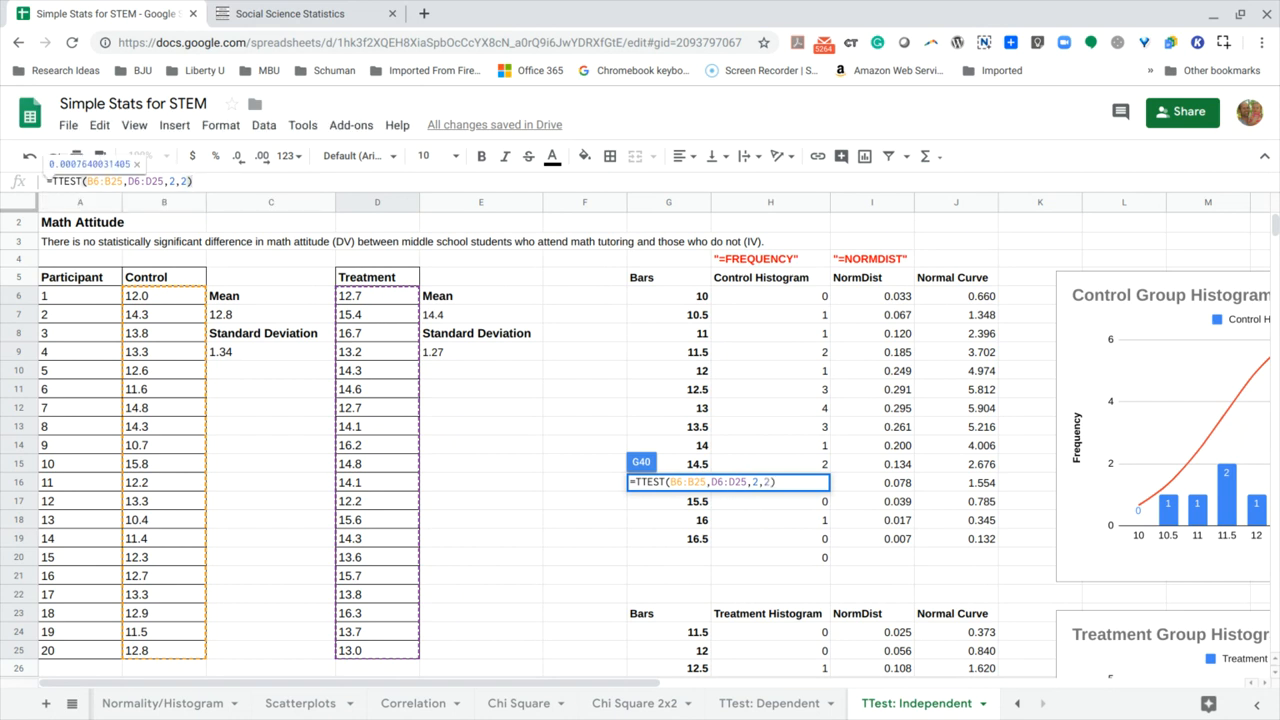
{"action": "key", "text": "Return"}
- Make the t-test result in G40 bold and enter the label "p < .05" above it in G39
{"action": "scroll", "coordinate": [627, 446], "scroll_direction": "down", "scroll_amount": 2}
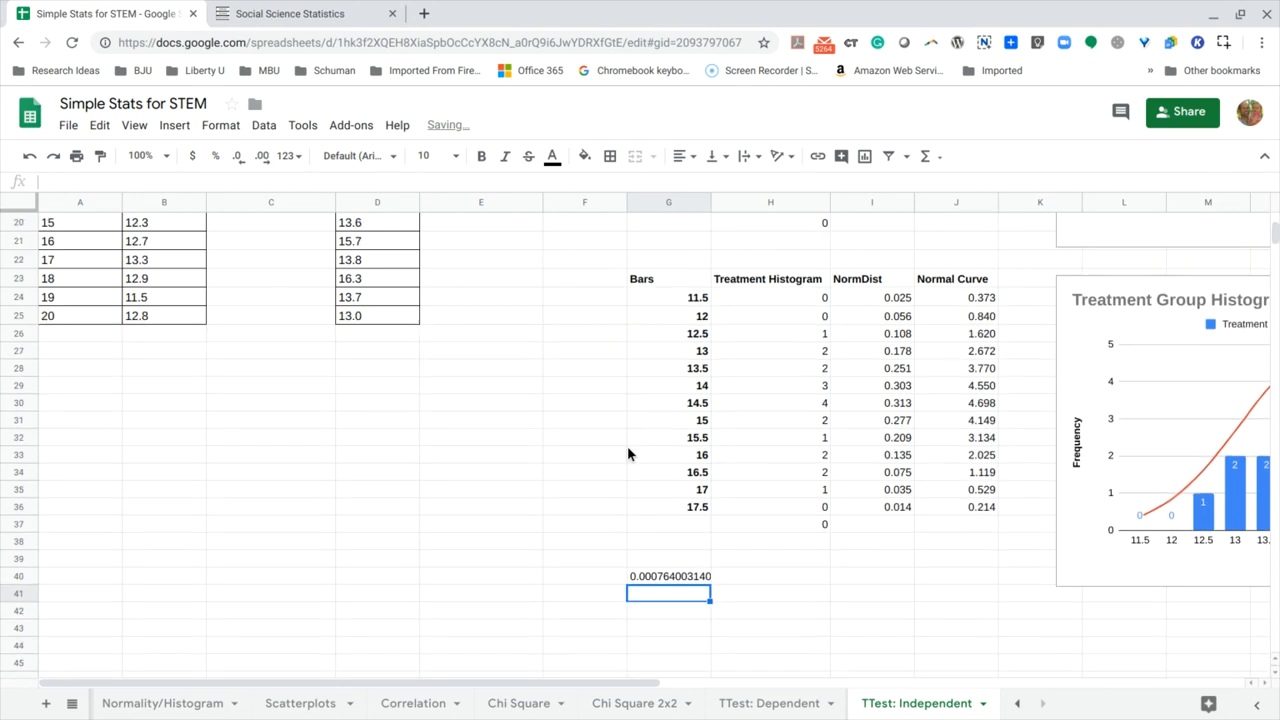
{"action": "left_click", "coordinate": [678, 578]}
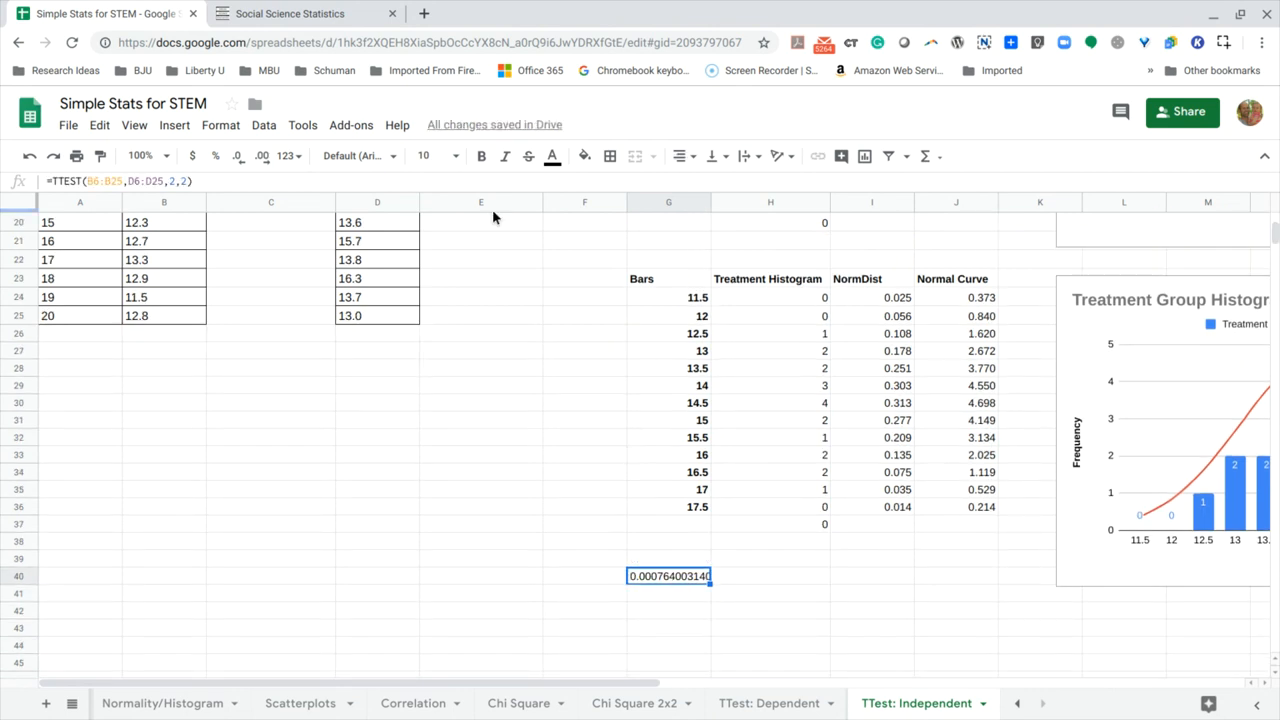
{"action": "left_click", "coordinate": [482, 158]}
{"action": "left_click", "coordinate": [661, 562]}
{"action": "type", "text": "p <"}
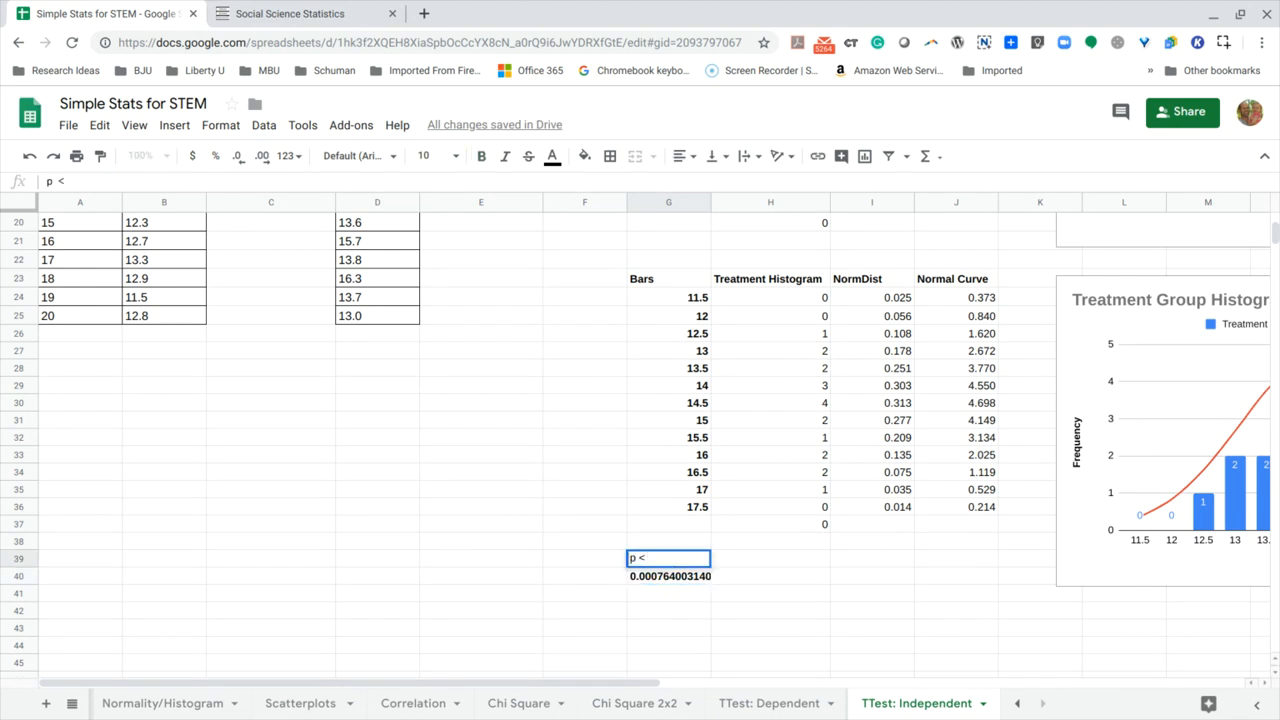
{"action": "type", "text": " .05"}
{"action": "left_click", "coordinate": [762, 562]}
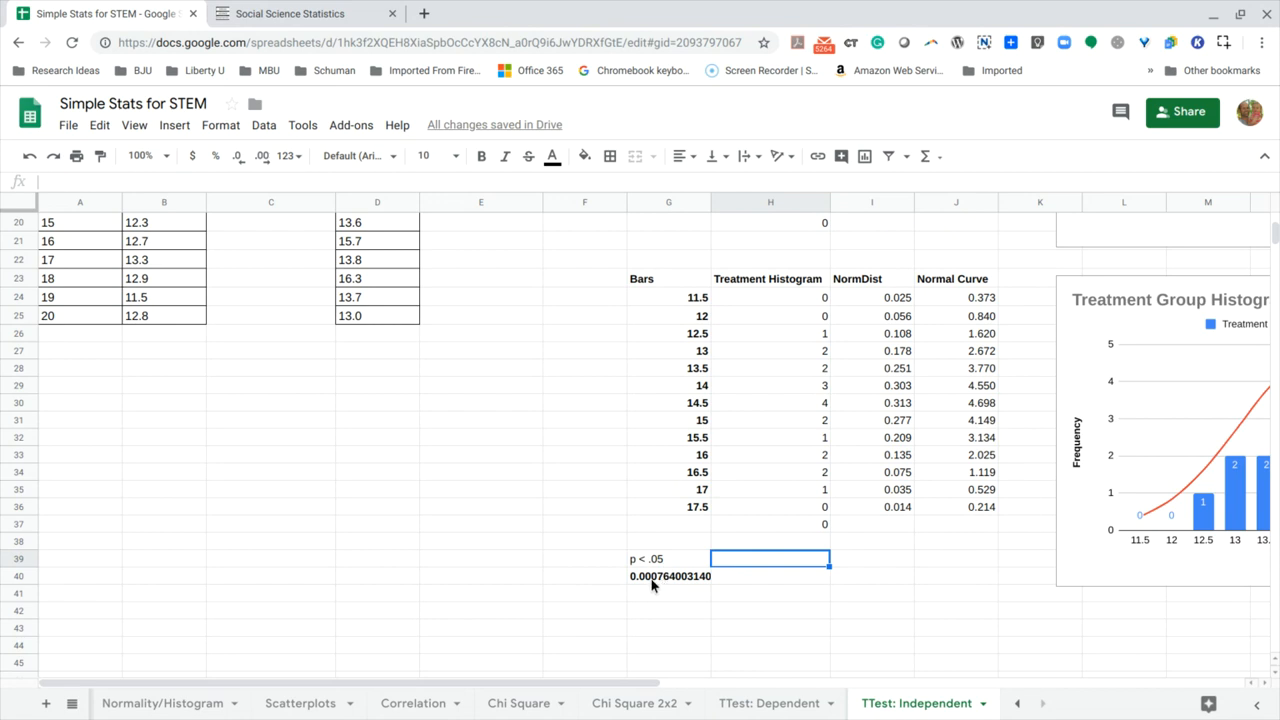
{"action": "scroll", "coordinate": [284, 541], "scroll_direction": "up", "scroll_amount": 5}
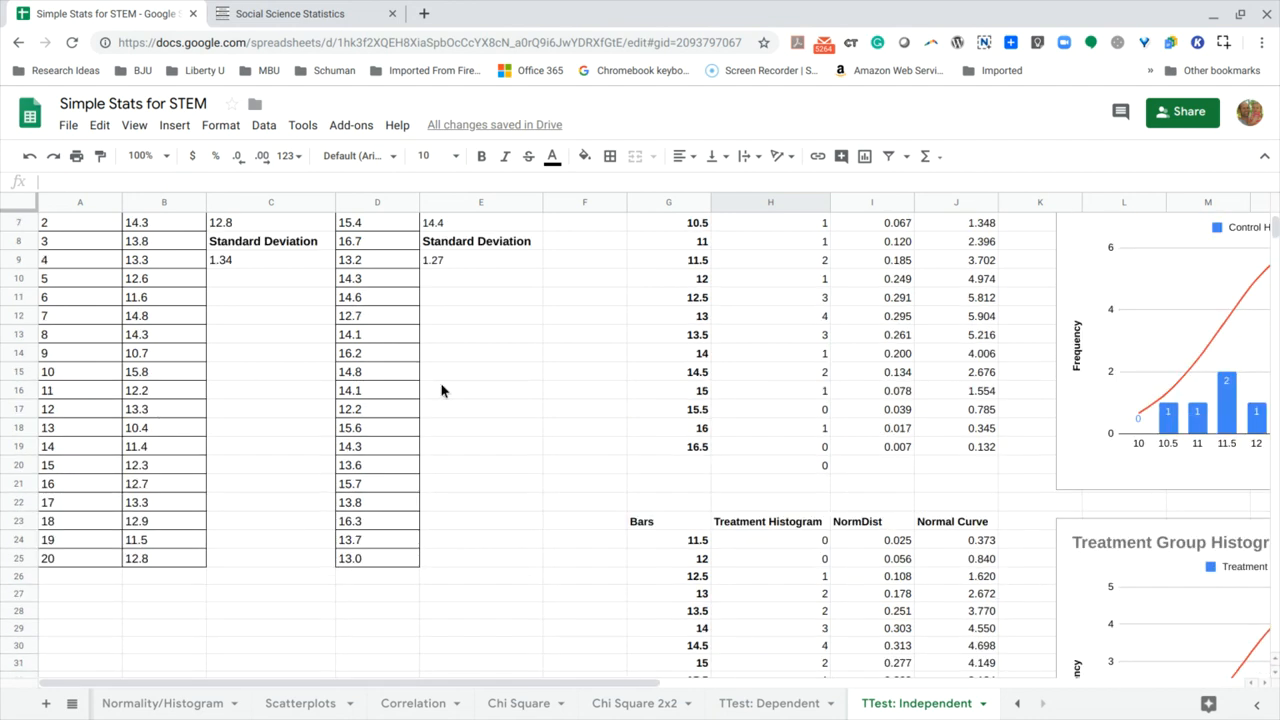
{"action": "scroll", "coordinate": [284, 410], "scroll_direction": "up", "scroll_amount": 3}
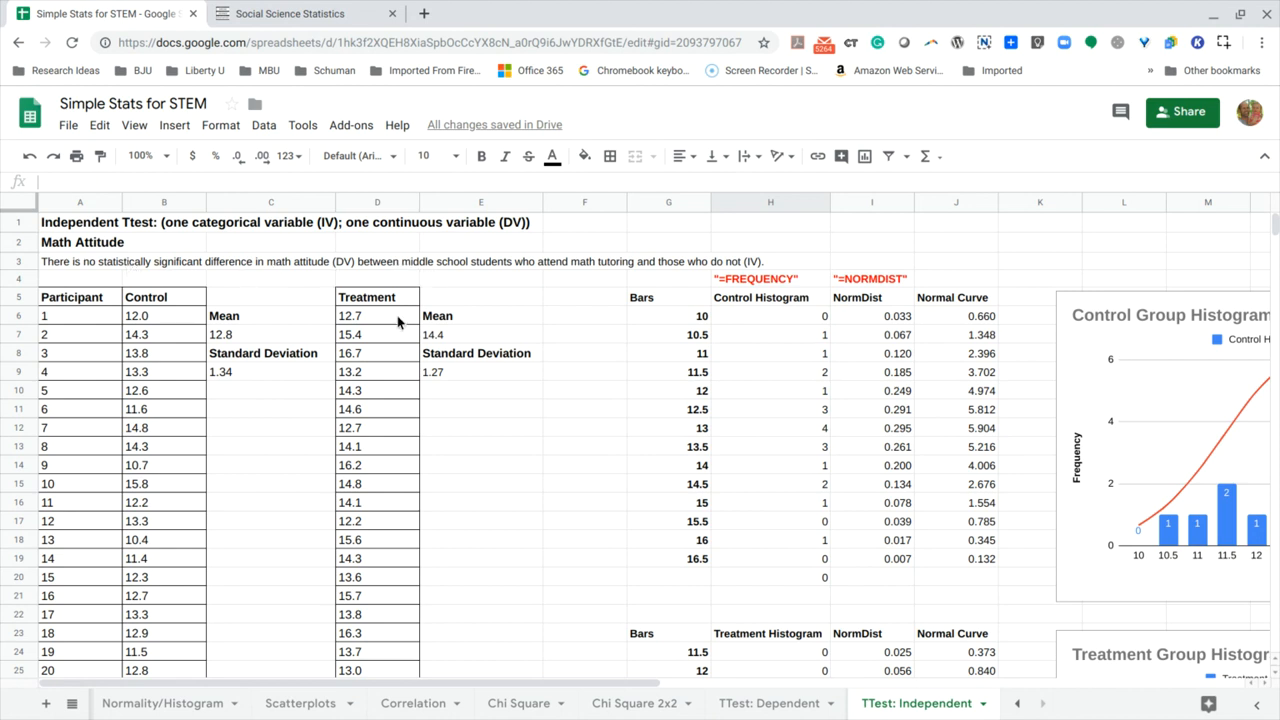
{"action": "scroll", "coordinate": [357, 378], "scroll_direction": "down", "scroll_amount": 3}
{"action": "scroll", "coordinate": [357, 378], "scroll_direction": "down", "scroll_amount": 5}
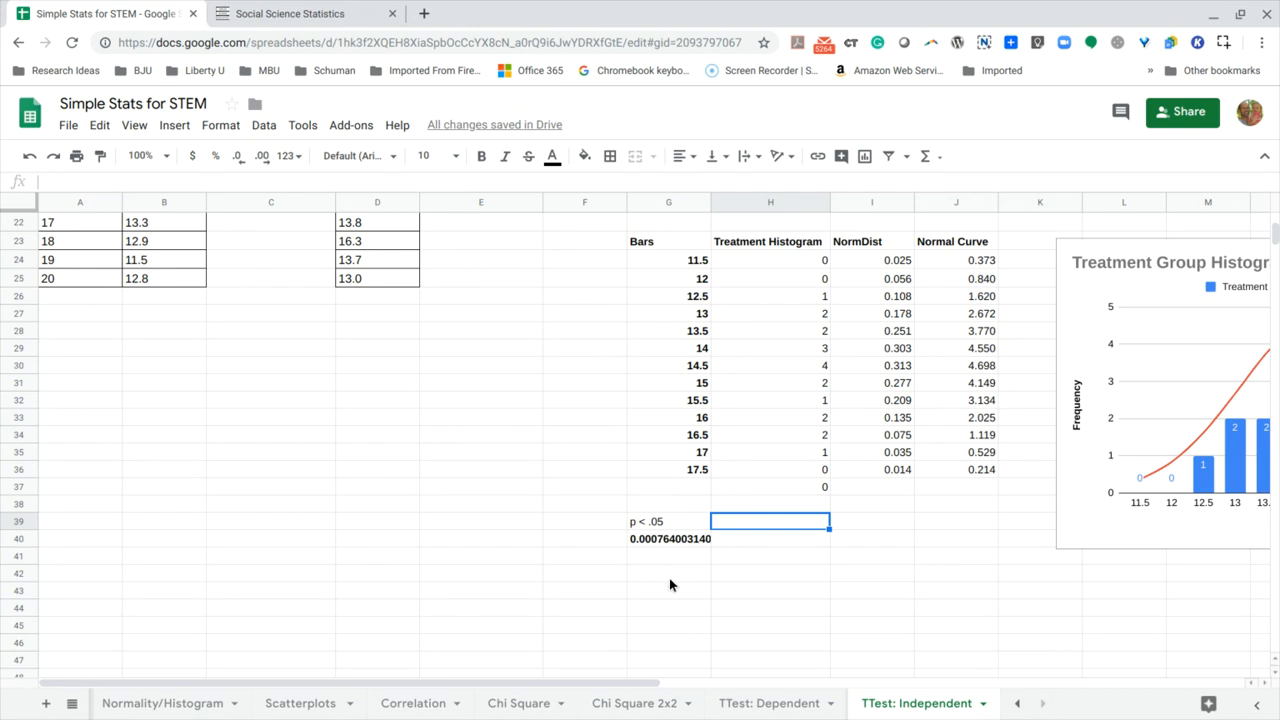
- Start the XLMiner Analysis ToolPak add-on and open its t-Test: Two-Sample Assuming Equal Variances form
{"action": "scroll", "coordinate": [671, 583], "scroll_direction": "down", "scroll_amount": 2}
{"action": "left_click", "coordinate": [657, 505]}
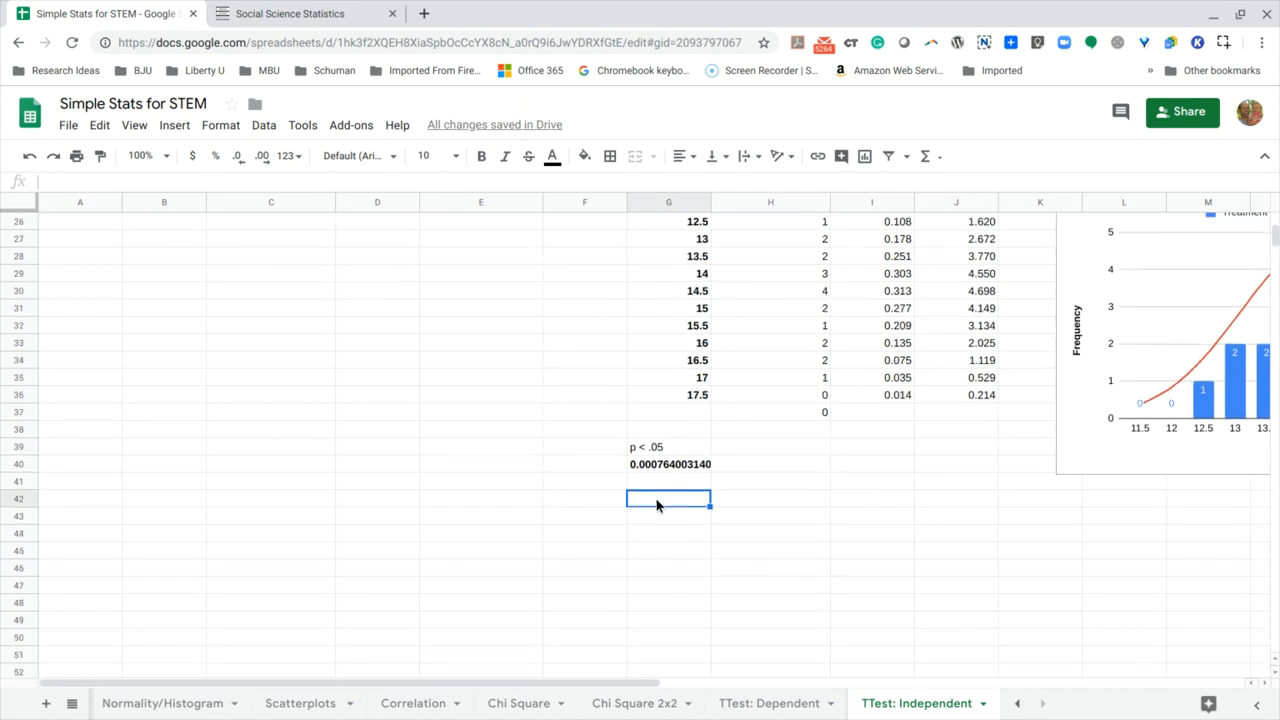
{"action": "left_click", "coordinate": [355, 128]}
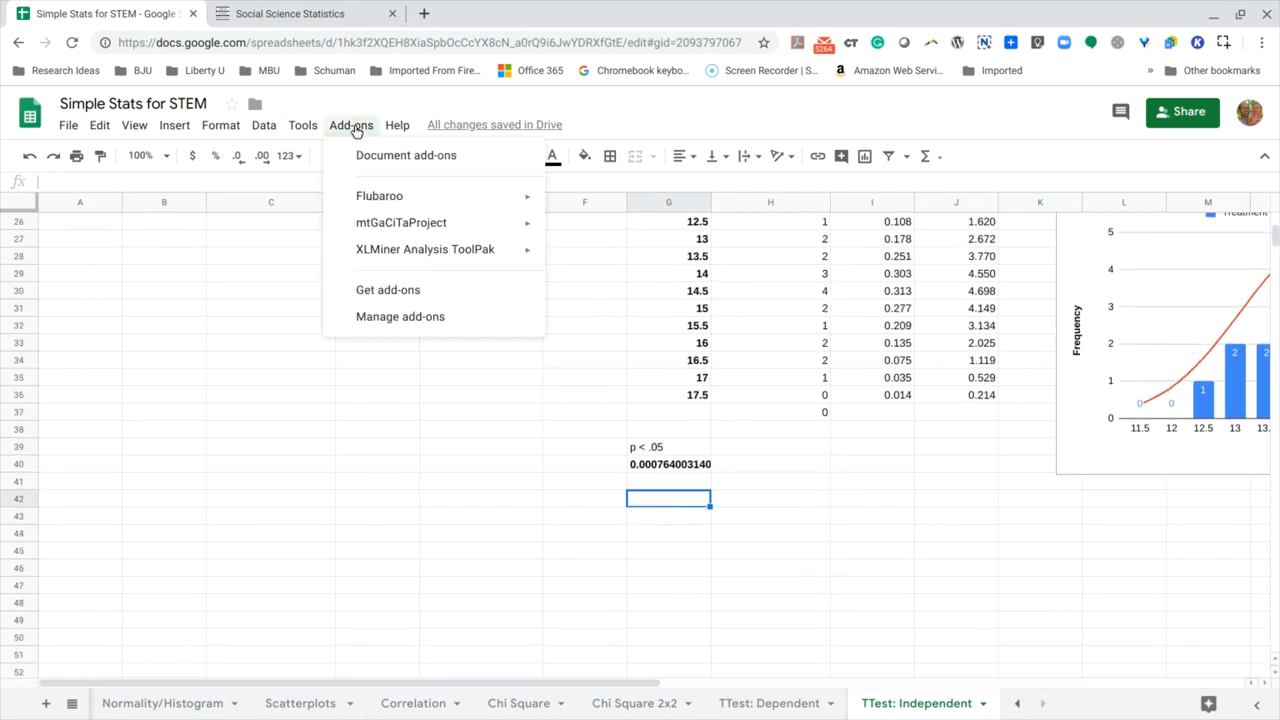
{"action": "mouse_move", "coordinate": [376, 252]}
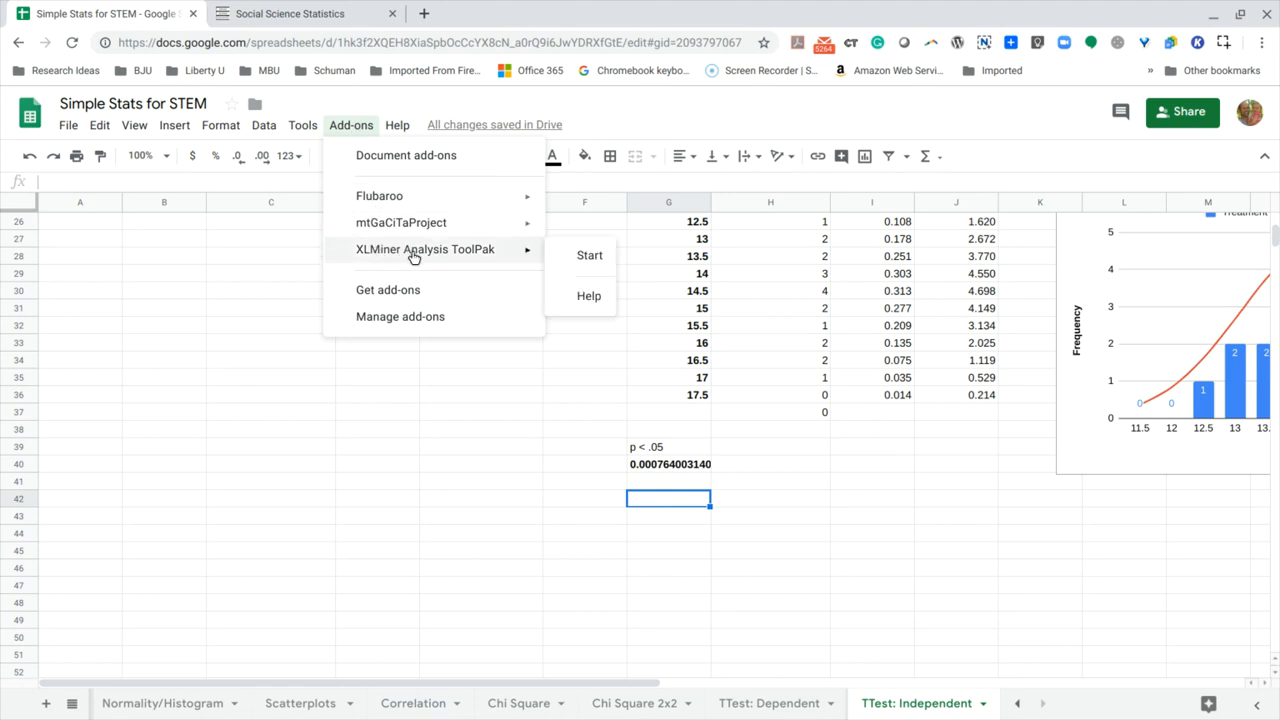
{"action": "left_click", "coordinate": [586, 257]}
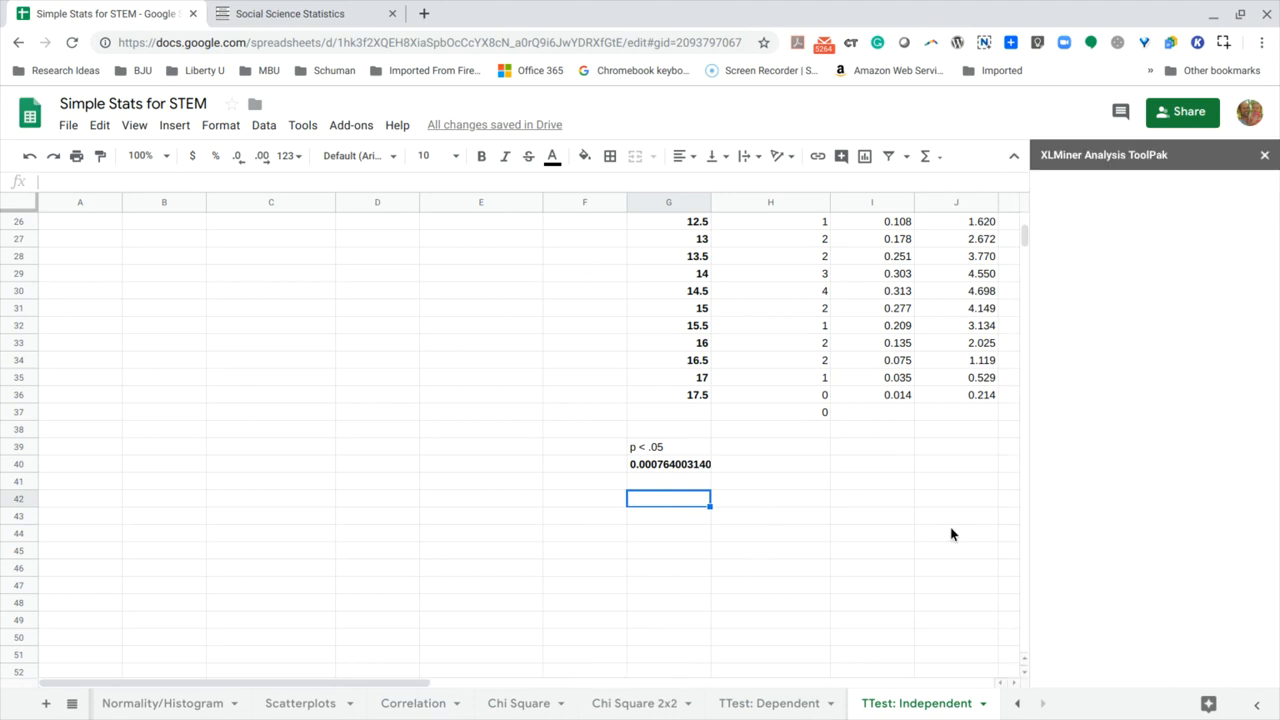
{"action": "scroll", "coordinate": [1163, 388], "scroll_direction": "down", "scroll_amount": 1}
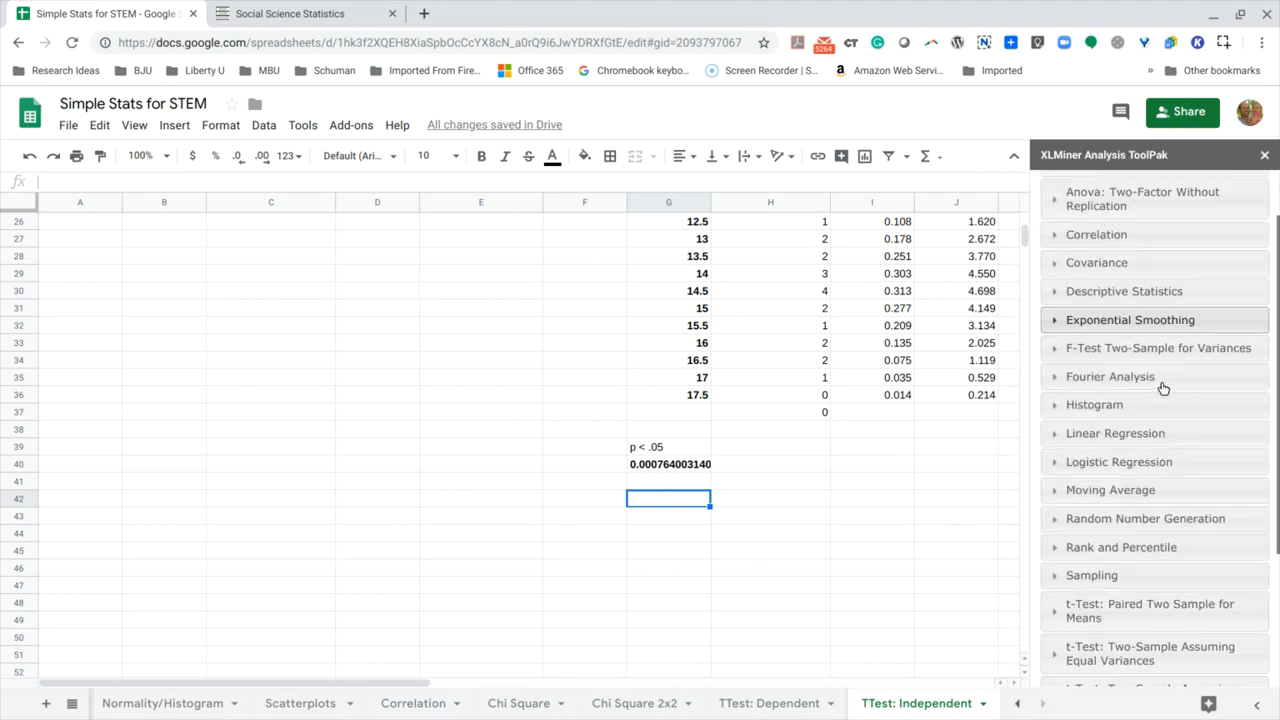
{"action": "scroll", "coordinate": [1163, 388], "scroll_direction": "down", "scroll_amount": 2}
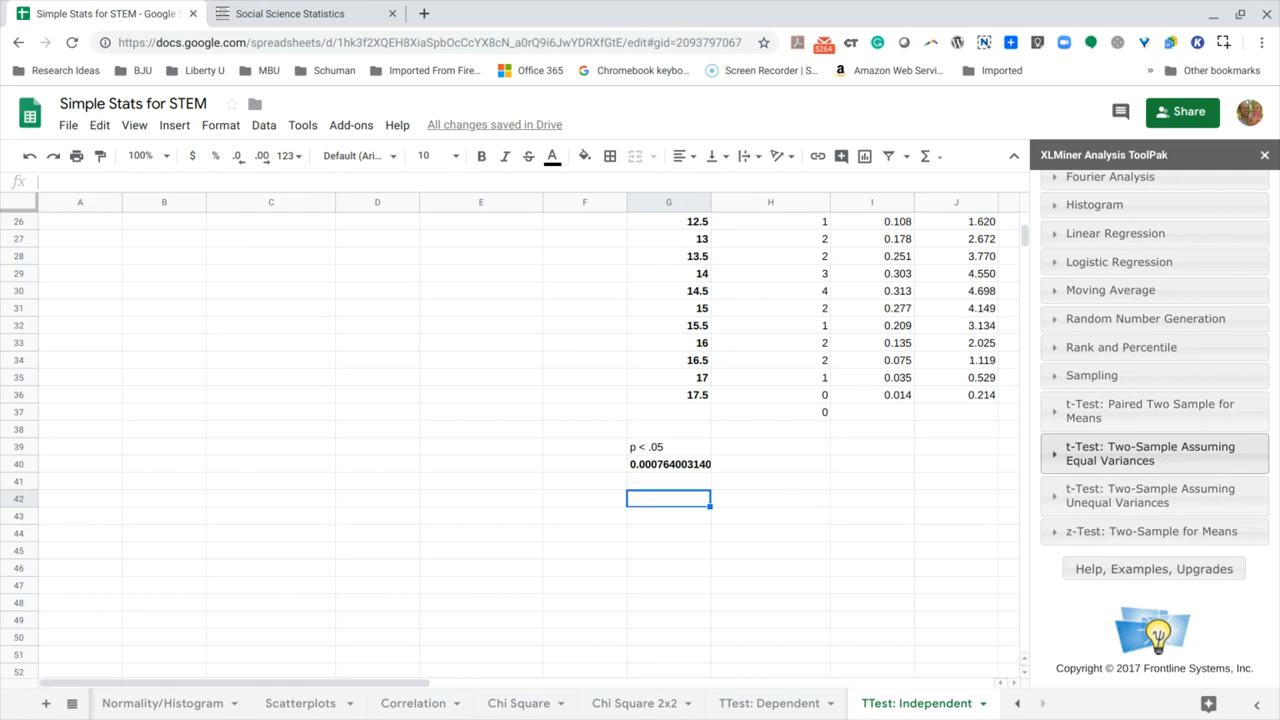
{"action": "left_click", "coordinate": [1166, 456]}
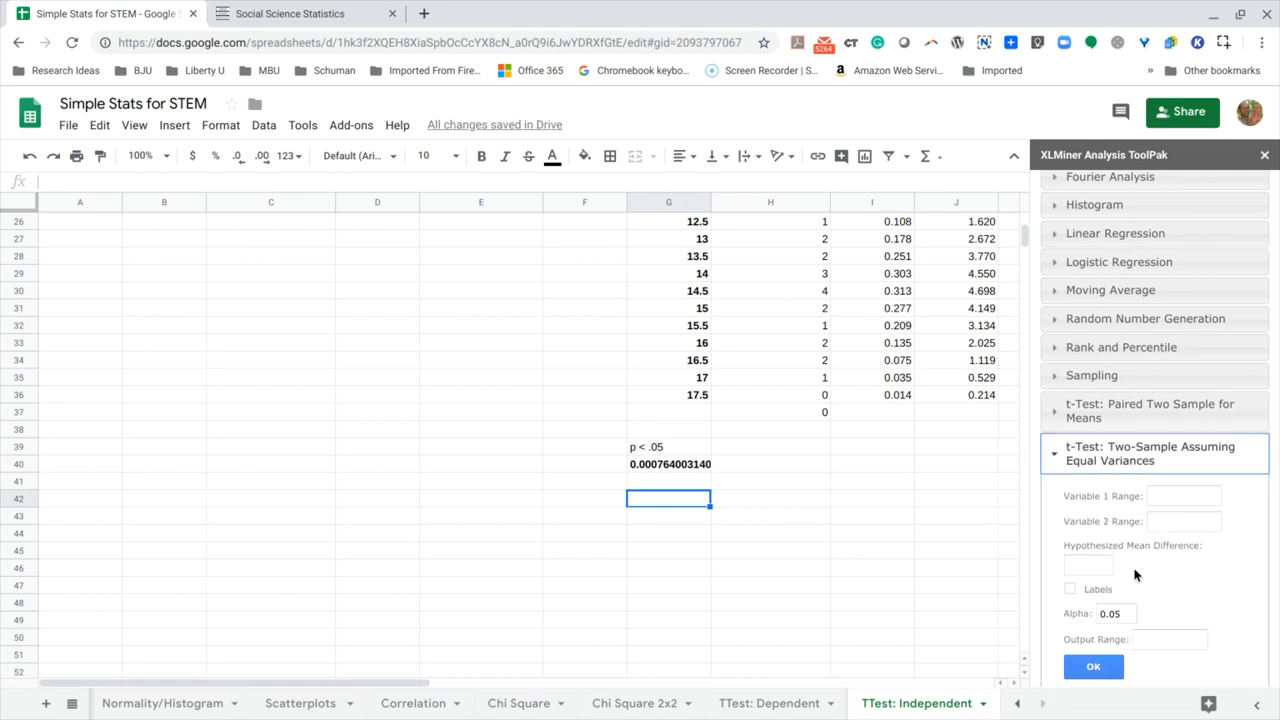
- Set the t-test's Variable 1 range to the control column B5:B25 and Variable 2 range to the treatment column D5:D25
{"action": "scroll", "coordinate": [399, 482], "scroll_direction": "up", "scroll_amount": 7}
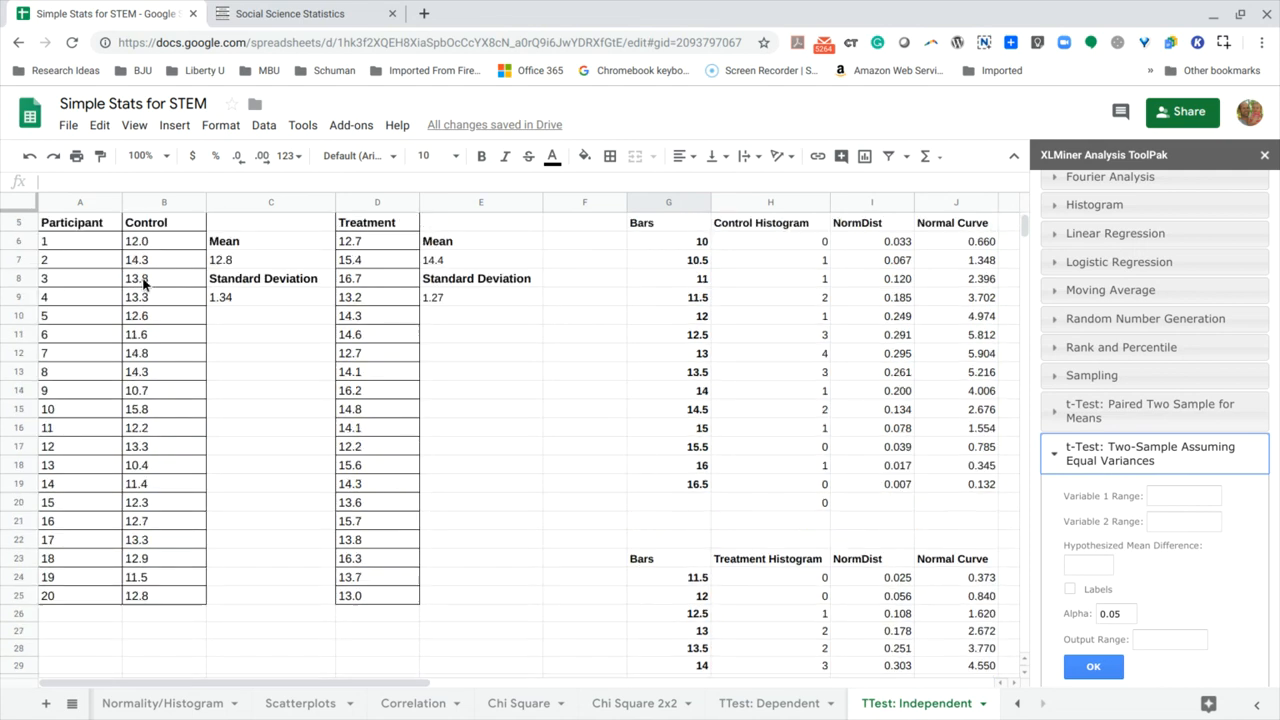
{"action": "left_click_drag", "start_coordinate": [155, 222], "coordinate": [160, 594]}
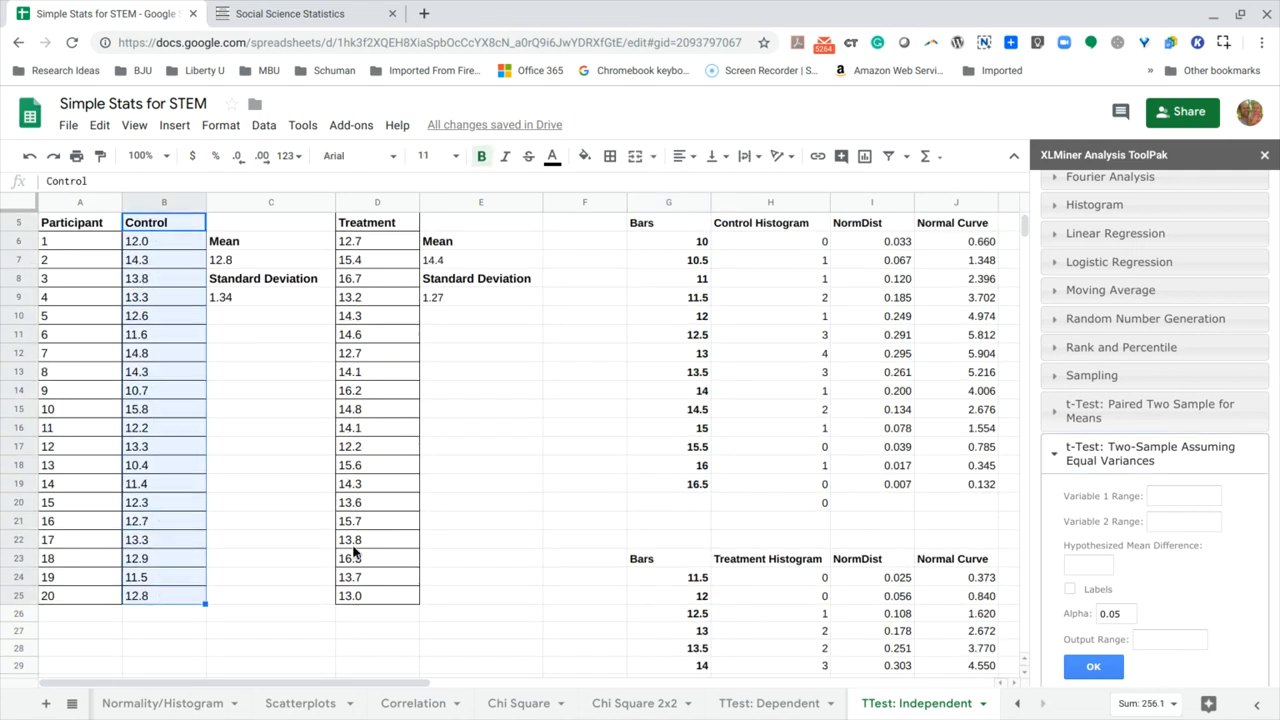
{"action": "left_click", "coordinate": [1160, 495]}
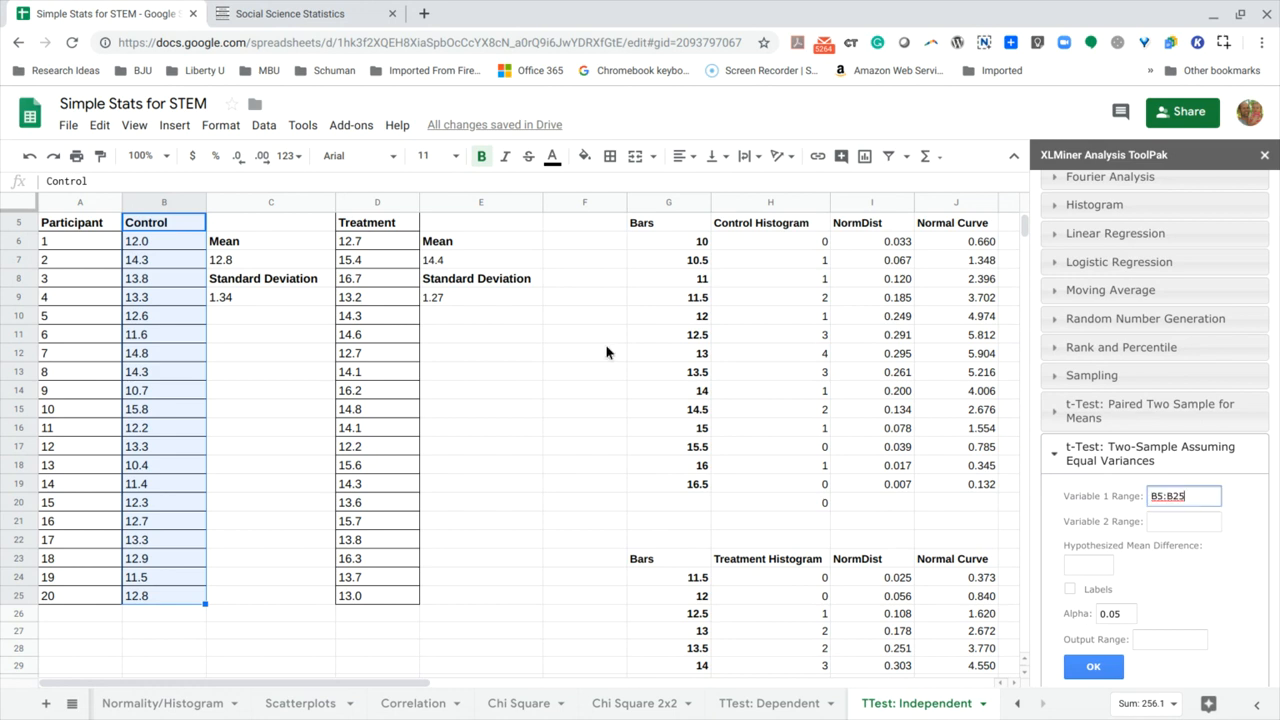
{"action": "left_click_drag", "start_coordinate": [378, 226], "coordinate": [377, 603]}
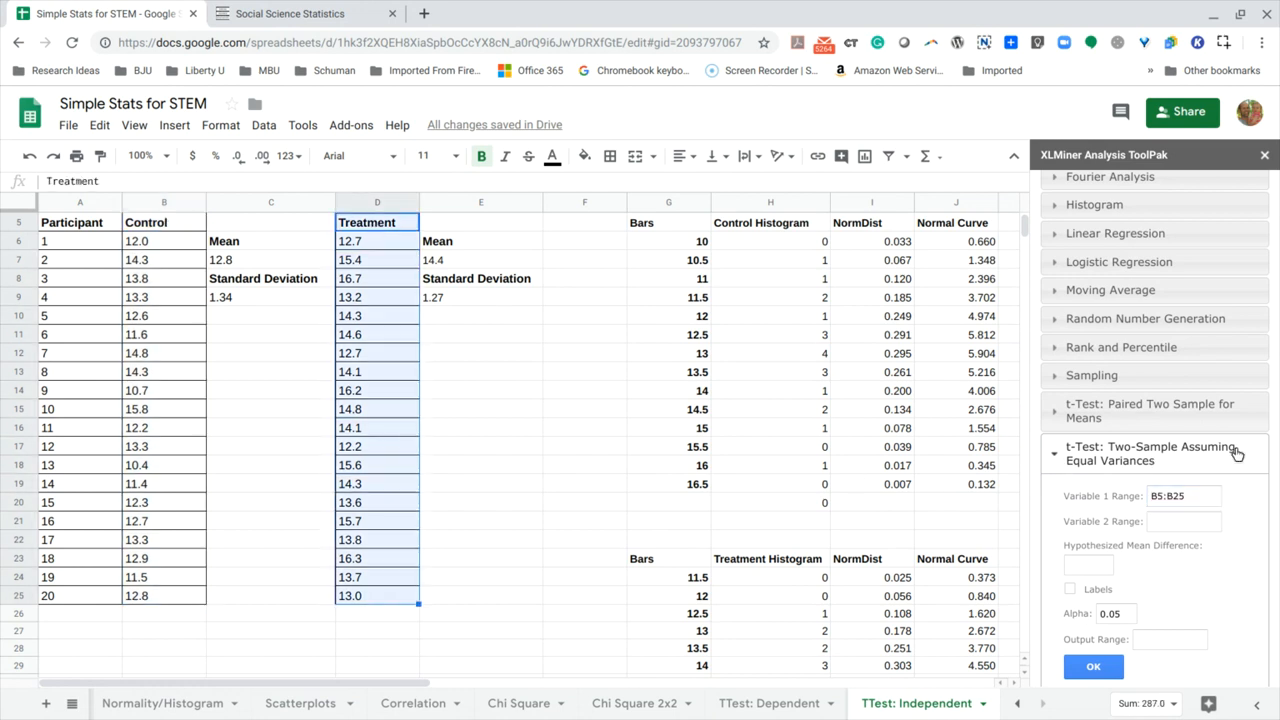
{"action": "left_click", "coordinate": [1199, 523]}
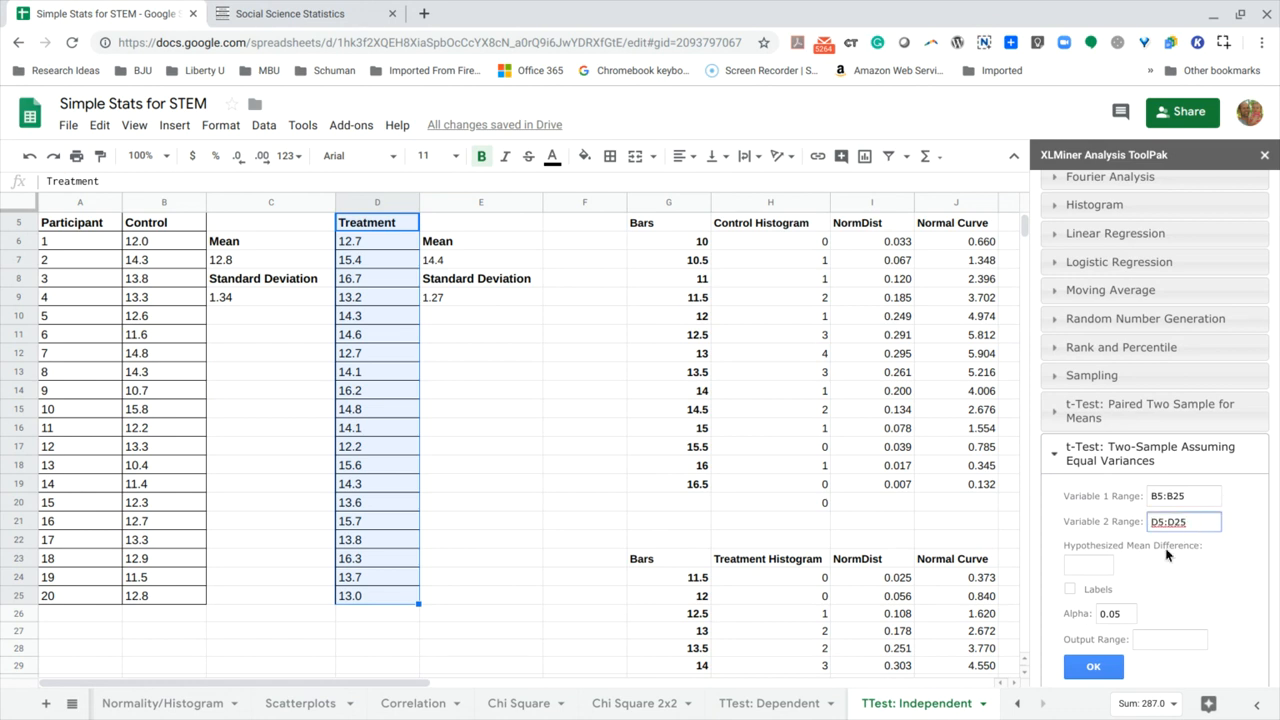
- Set the t-test's hypothesized mean difference to 0 and enable Labels
{"action": "left_click", "coordinate": [1095, 566]}
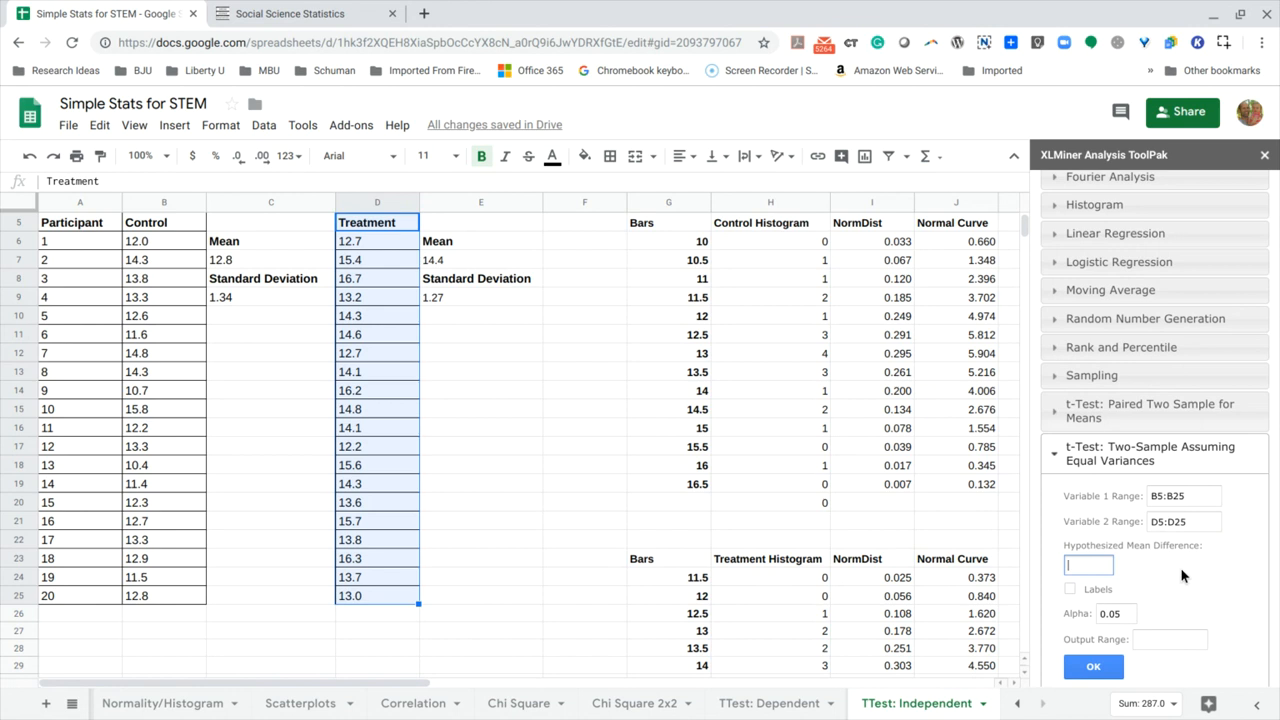
{"action": "type", "text": "0"}
{"action": "left_click", "coordinate": [1071, 589]}
- Set the output range to G43, below the TTEST result, and run the two-sample t-test
{"action": "scroll", "coordinate": [1157, 590], "scroll_direction": "down", "scroll_amount": 3}
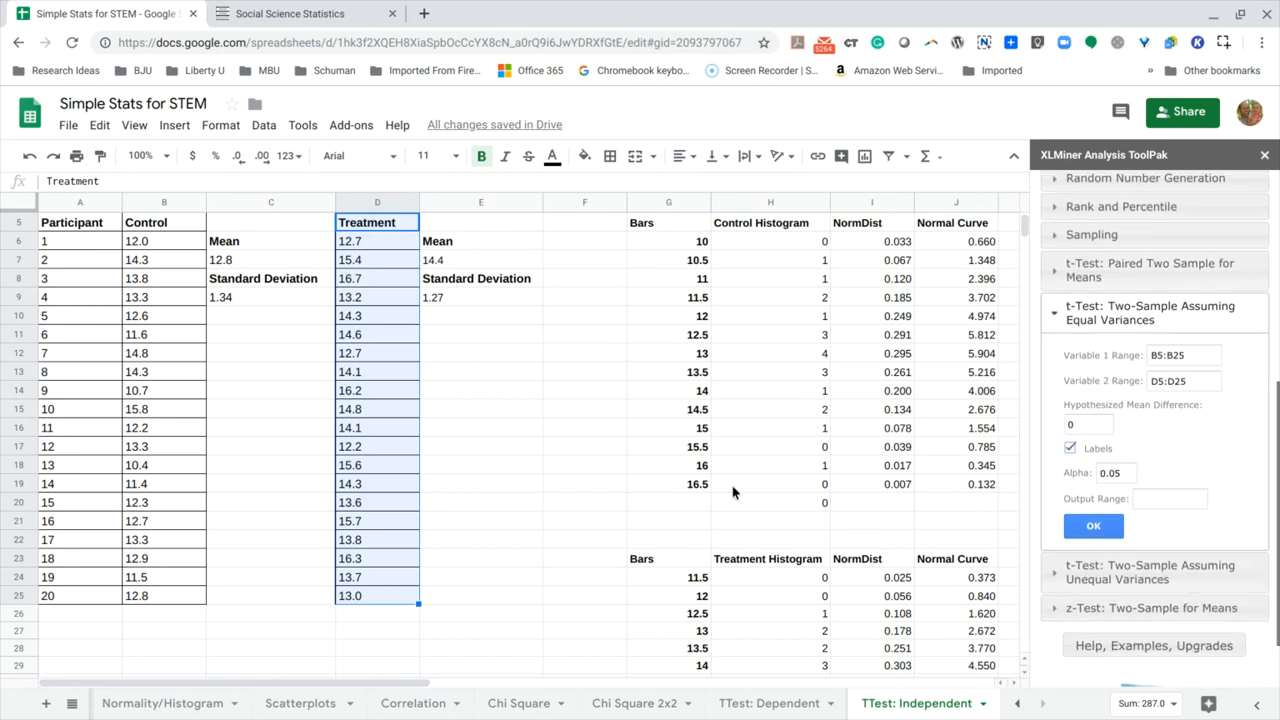
{"action": "scroll", "coordinate": [702, 490], "scroll_direction": "down", "scroll_amount": 10}
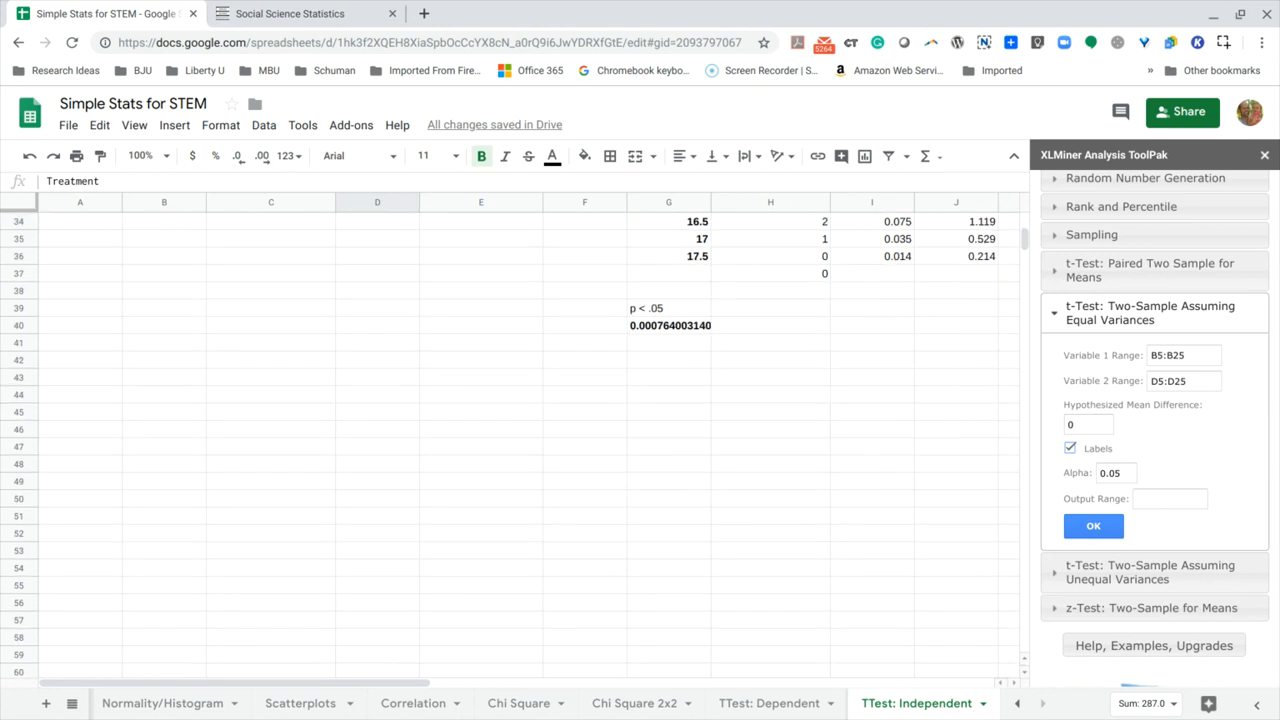
{"action": "left_click", "coordinate": [660, 382]}
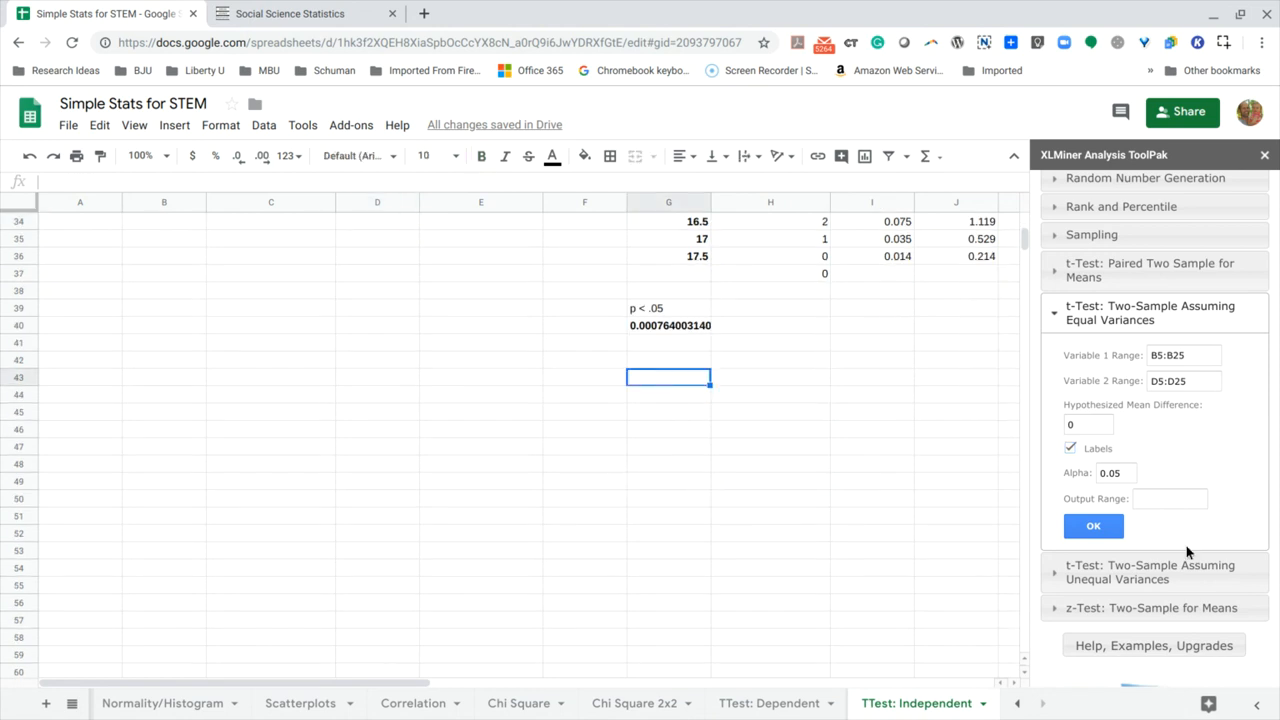
{"action": "left_click", "coordinate": [1165, 499]}
{"action": "type", "text": "G43"}
{"action": "left_click", "coordinate": [1094, 527]}
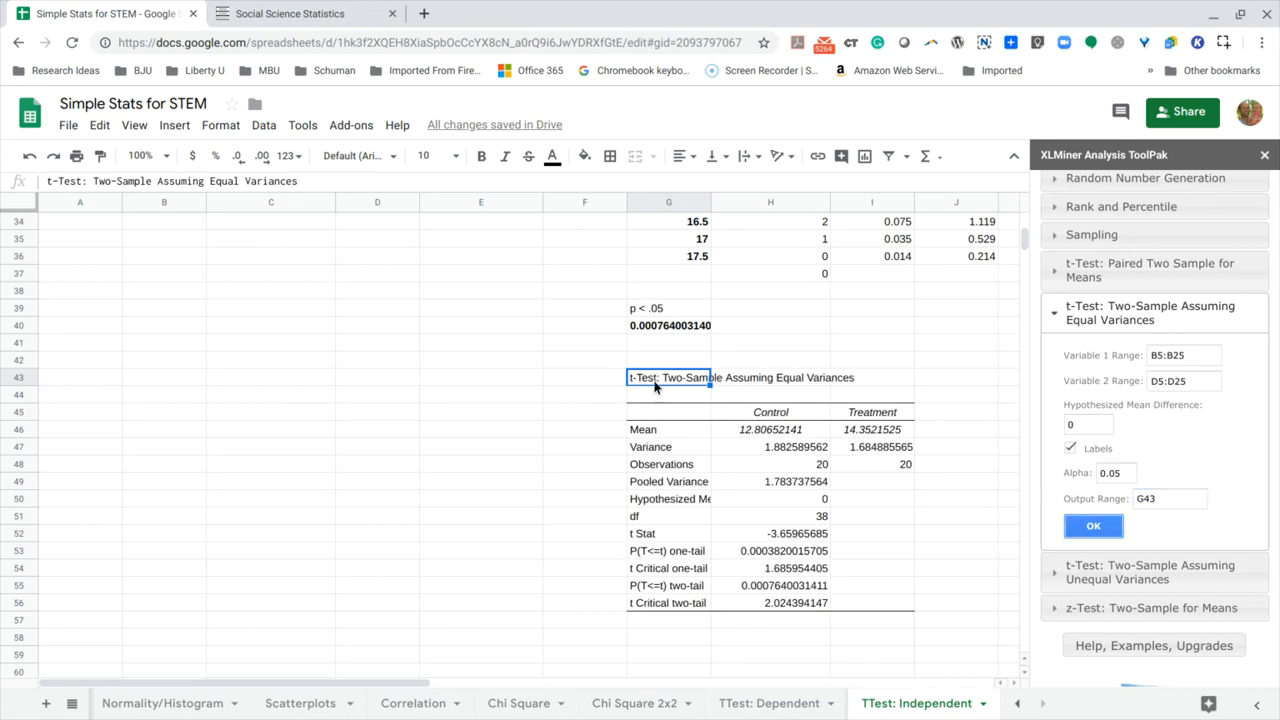
- Make the t-test output table's title in G43 and its t Stat value in H52 bold
{"action": "left_click", "coordinate": [483, 160]}
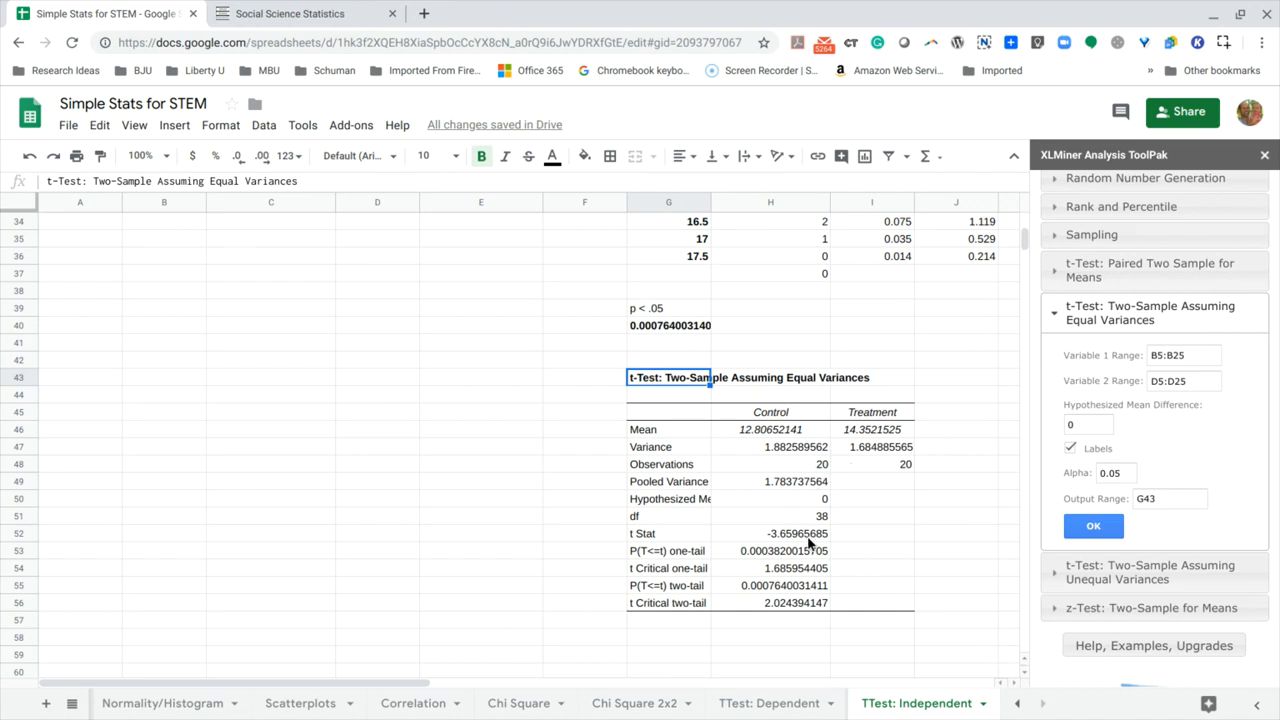
{"action": "left_click", "coordinate": [808, 536]}
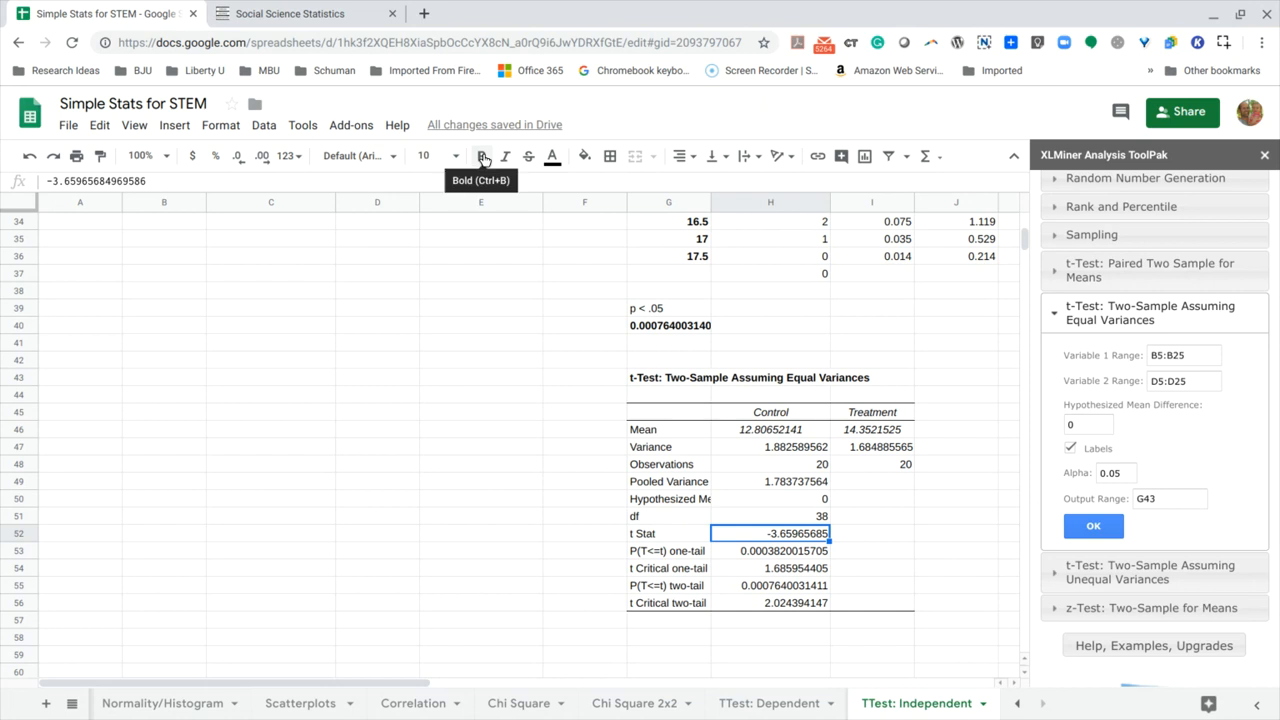
{"action": "left_click", "coordinate": [482, 157]}
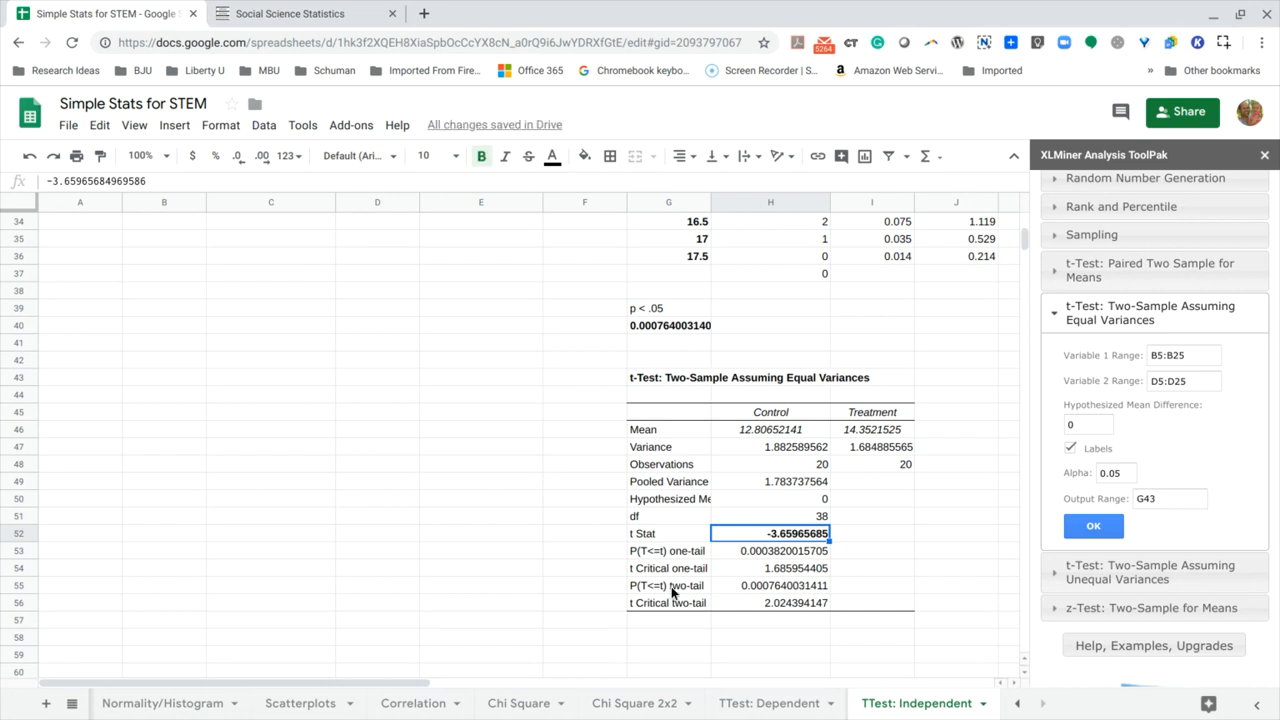
- Make the two-tail p-value in H55 bold and fill its cell with yellow
{"action": "left_click", "coordinate": [755, 592]}
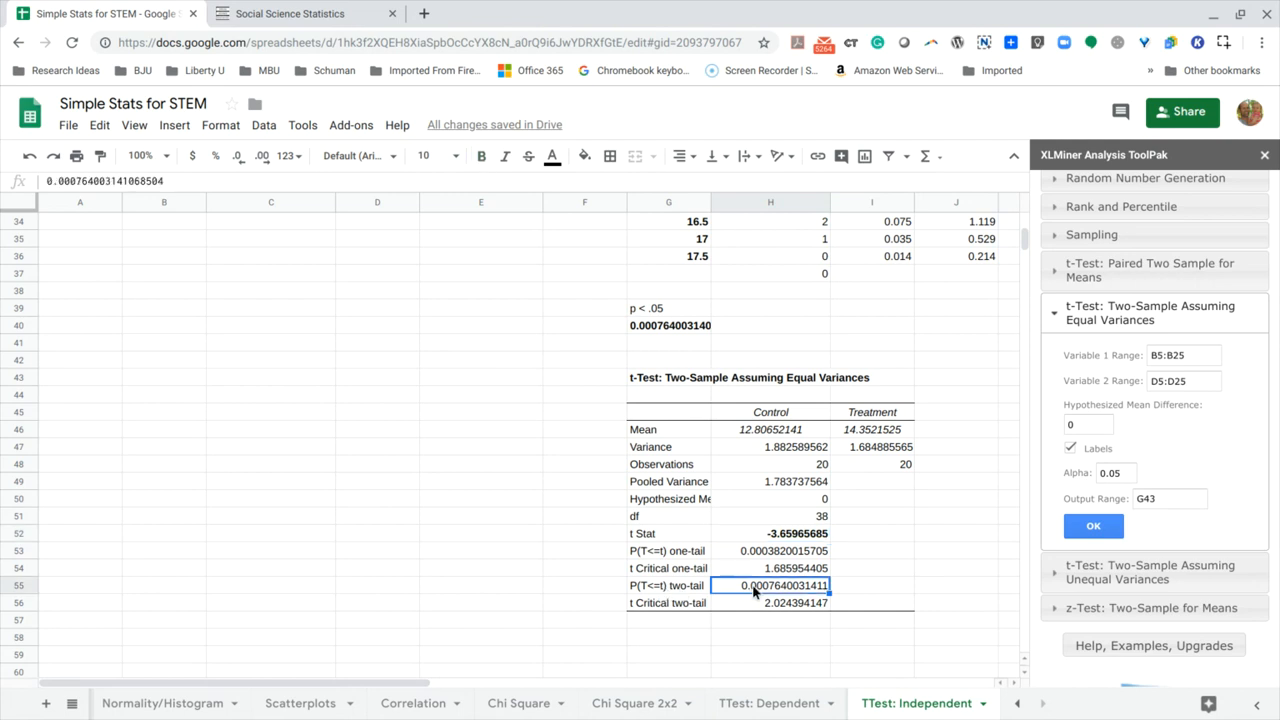
{"action": "left_click", "coordinate": [484, 160]}
{"action": "left_click", "coordinate": [585, 157]}
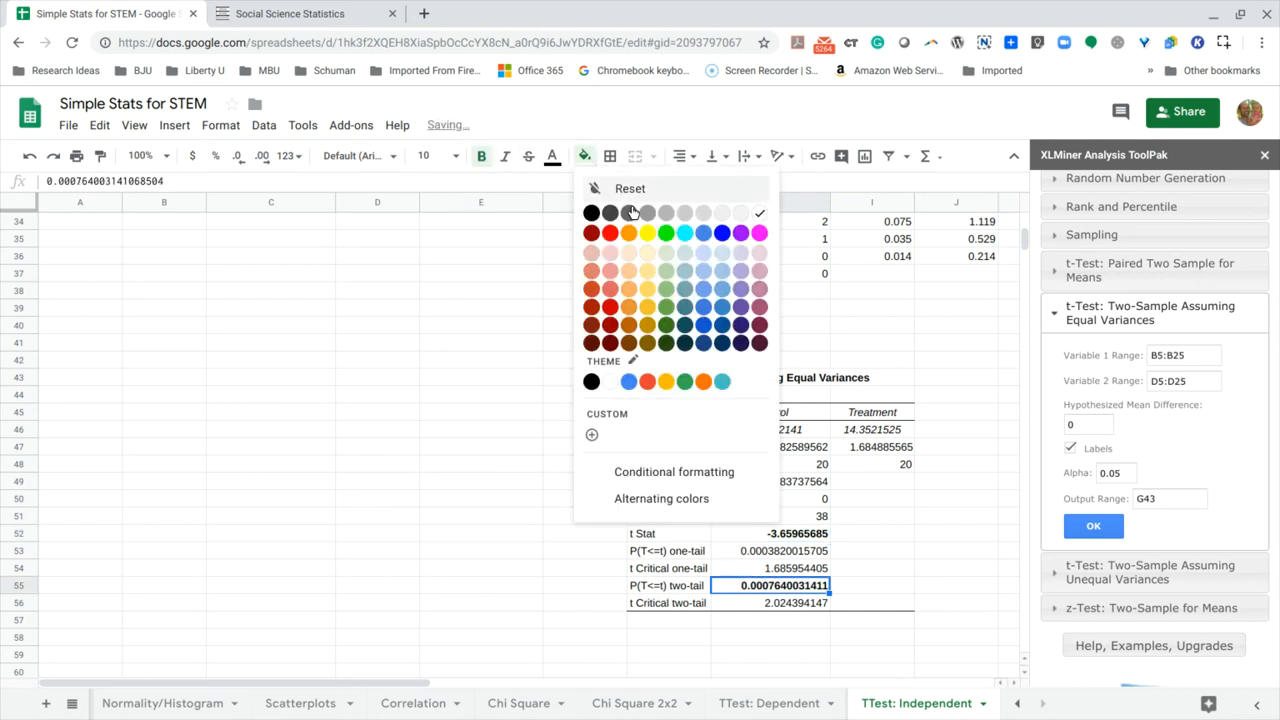
{"action": "left_click", "coordinate": [647, 233]}
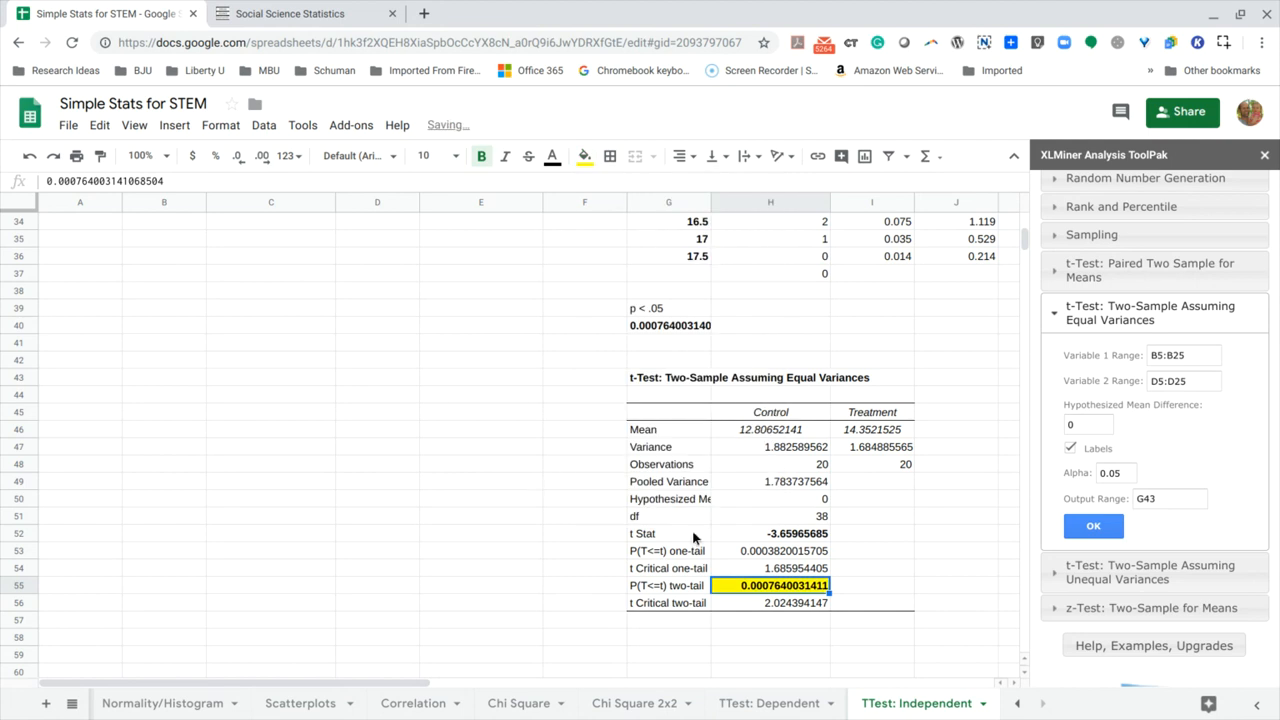
- Fill the t Stat value in H52 and the TTEST formula result in G40 with yellow
{"action": "left_click", "coordinate": [731, 536]}
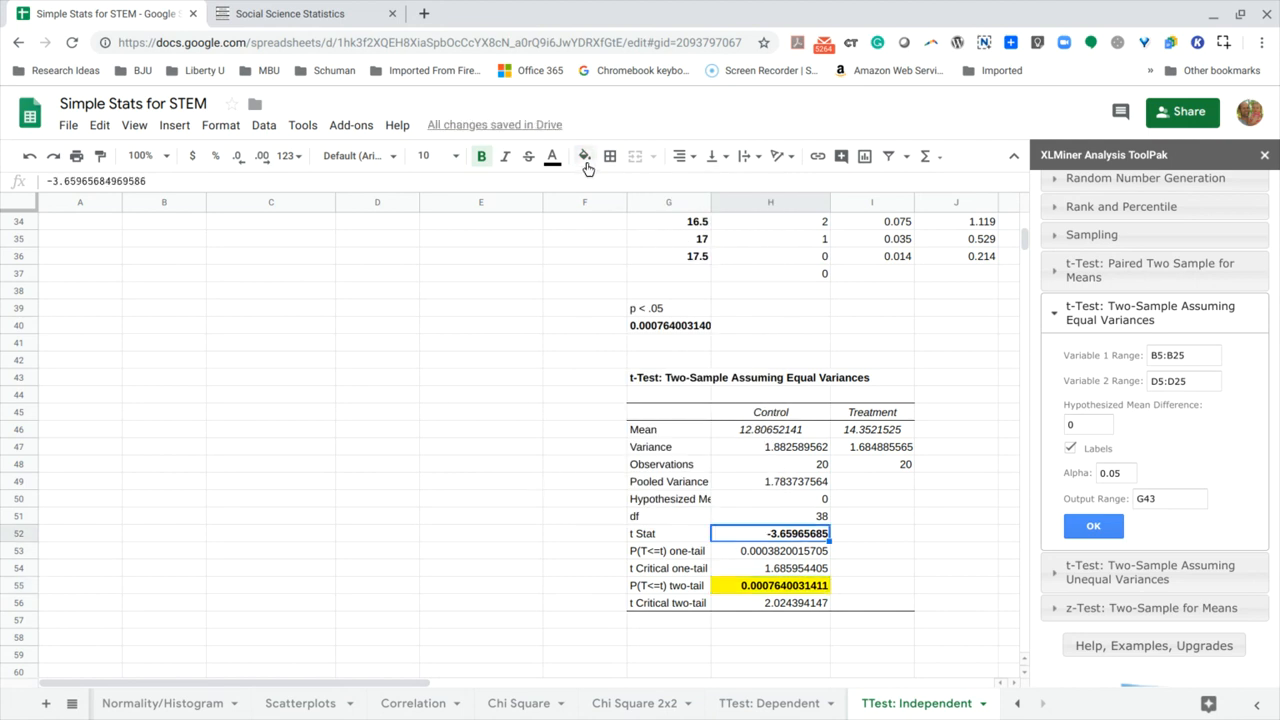
{"action": "left_click", "coordinate": [585, 160]}
{"action": "left_click", "coordinate": [647, 235]}
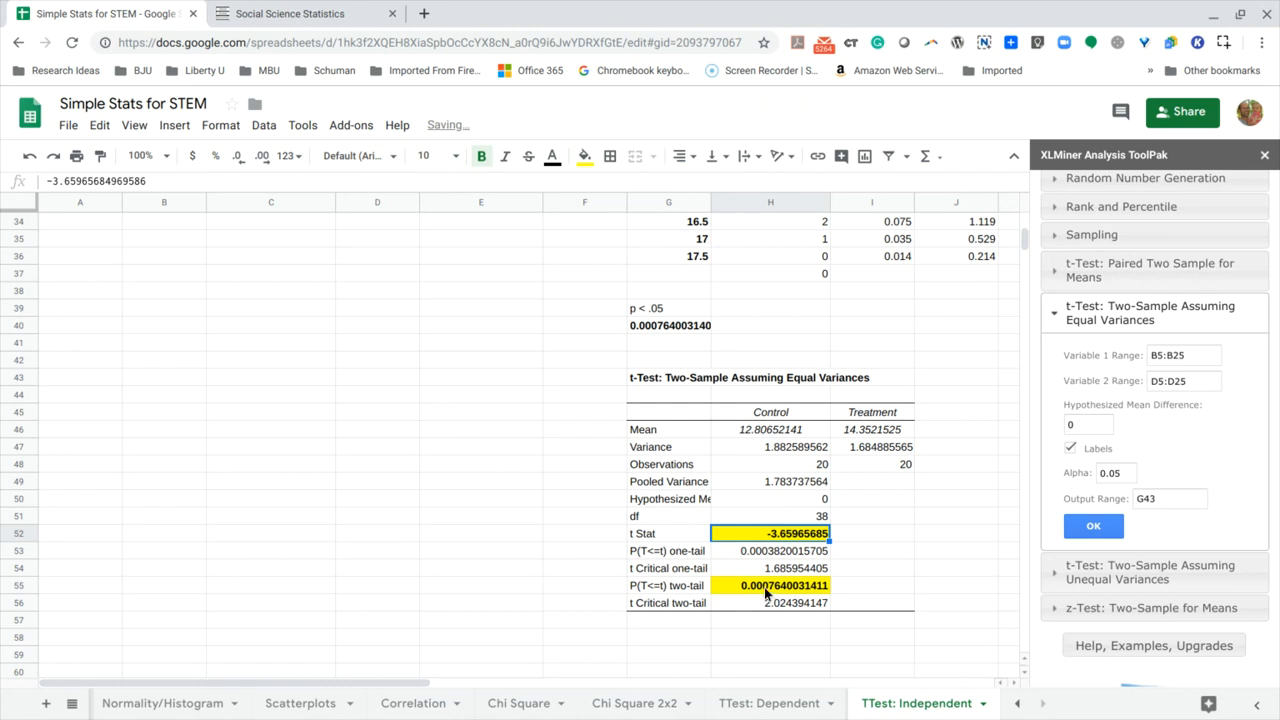
{"action": "left_click", "coordinate": [665, 332]}
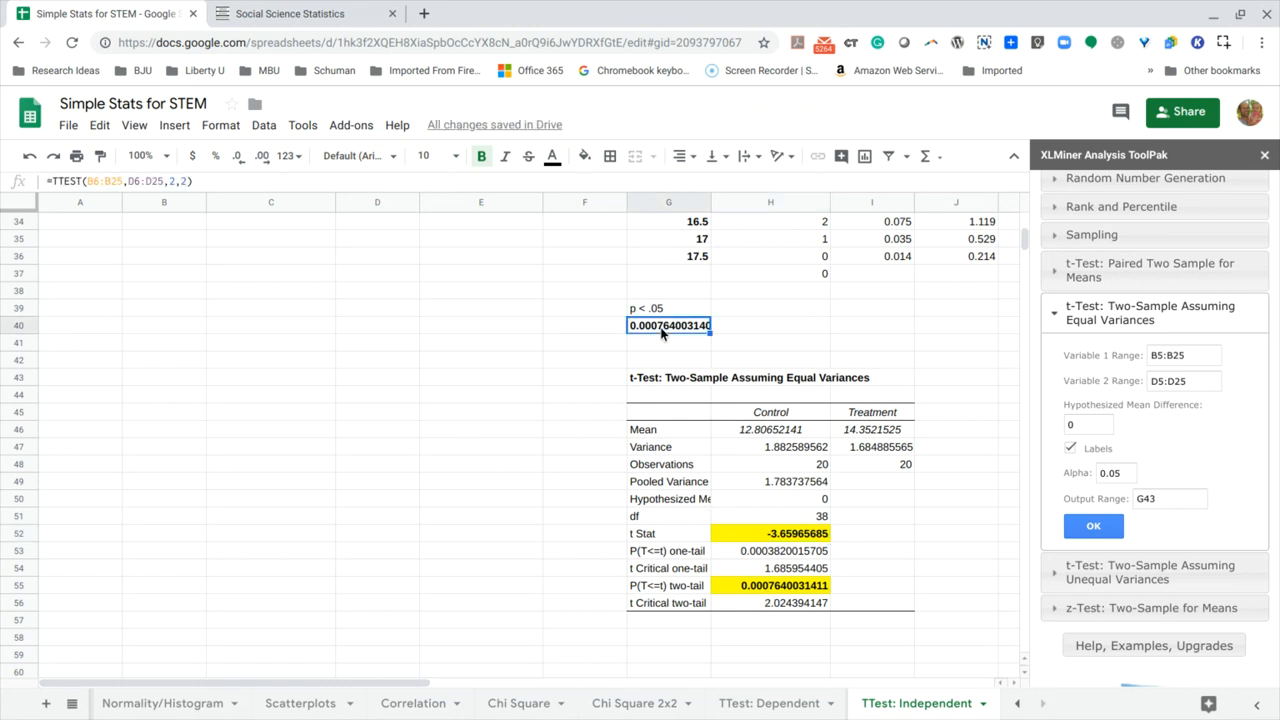
{"action": "left_click", "coordinate": [587, 160]}
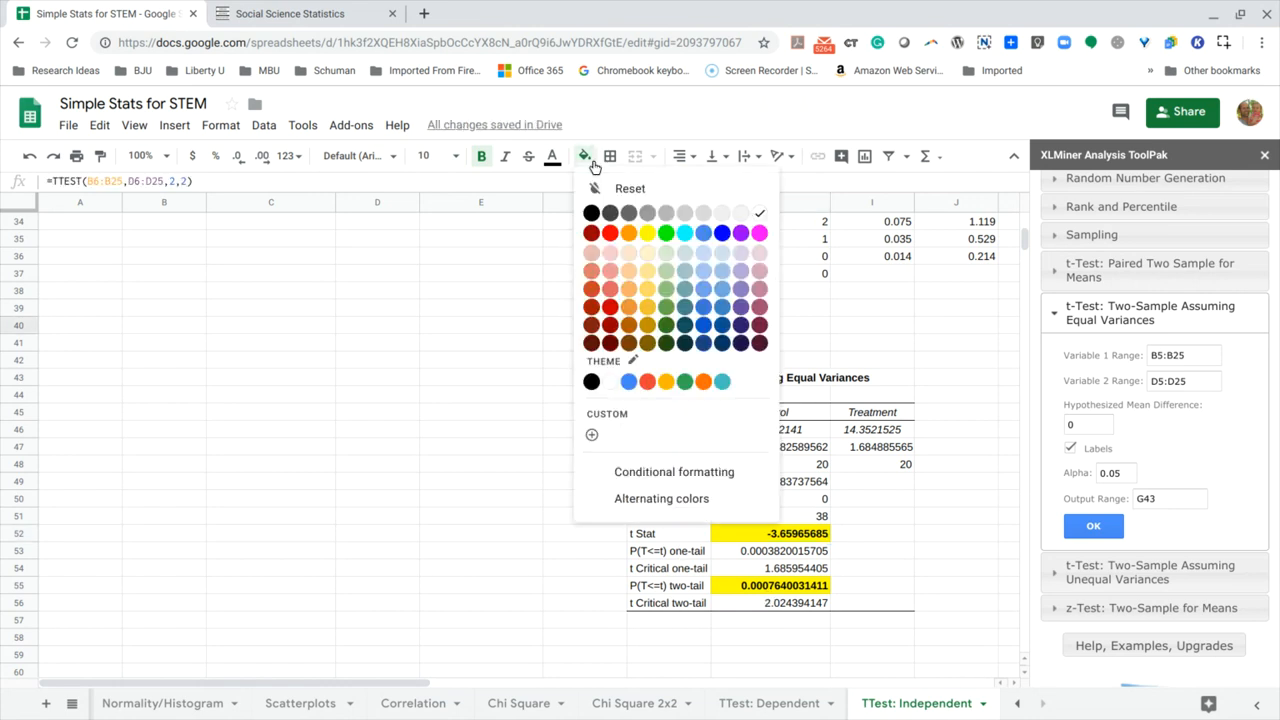
{"action": "left_click", "coordinate": [647, 234]}
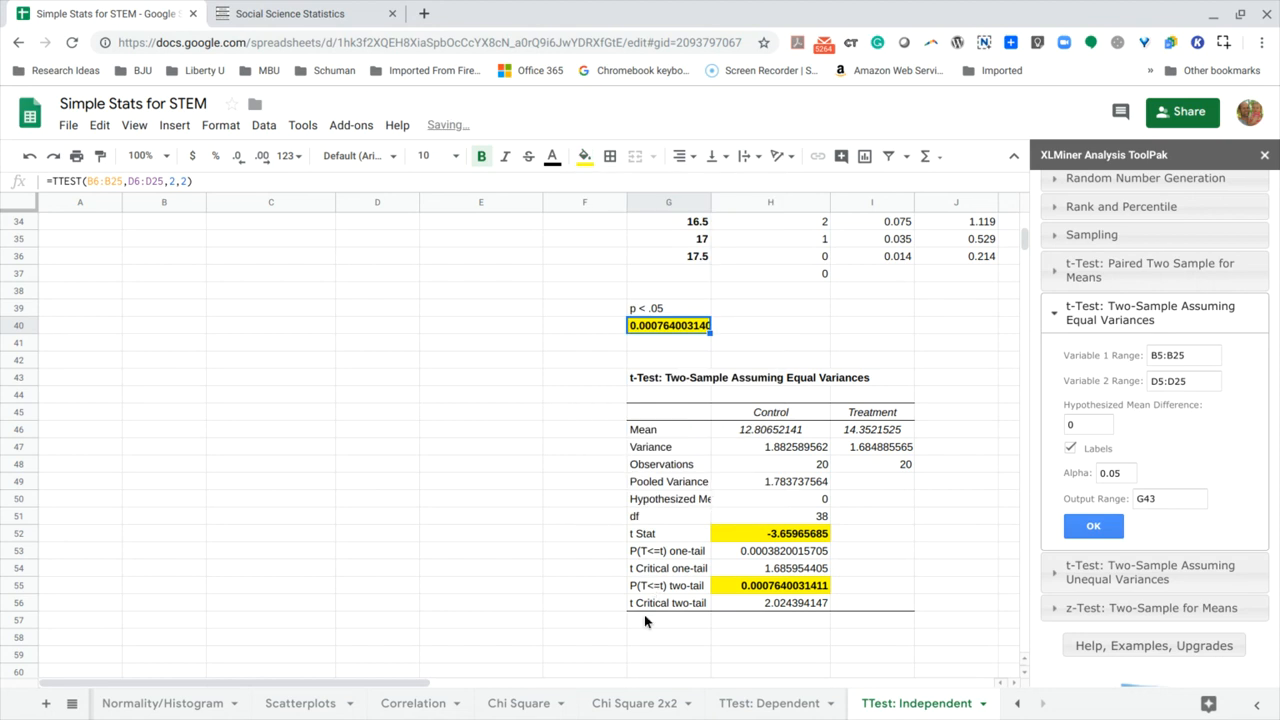
- Switch to the Social Science Statistics website and open its statistical calculators page
{"action": "scroll", "coordinate": [644, 616], "scroll_direction": "down", "scroll_amount": 3}
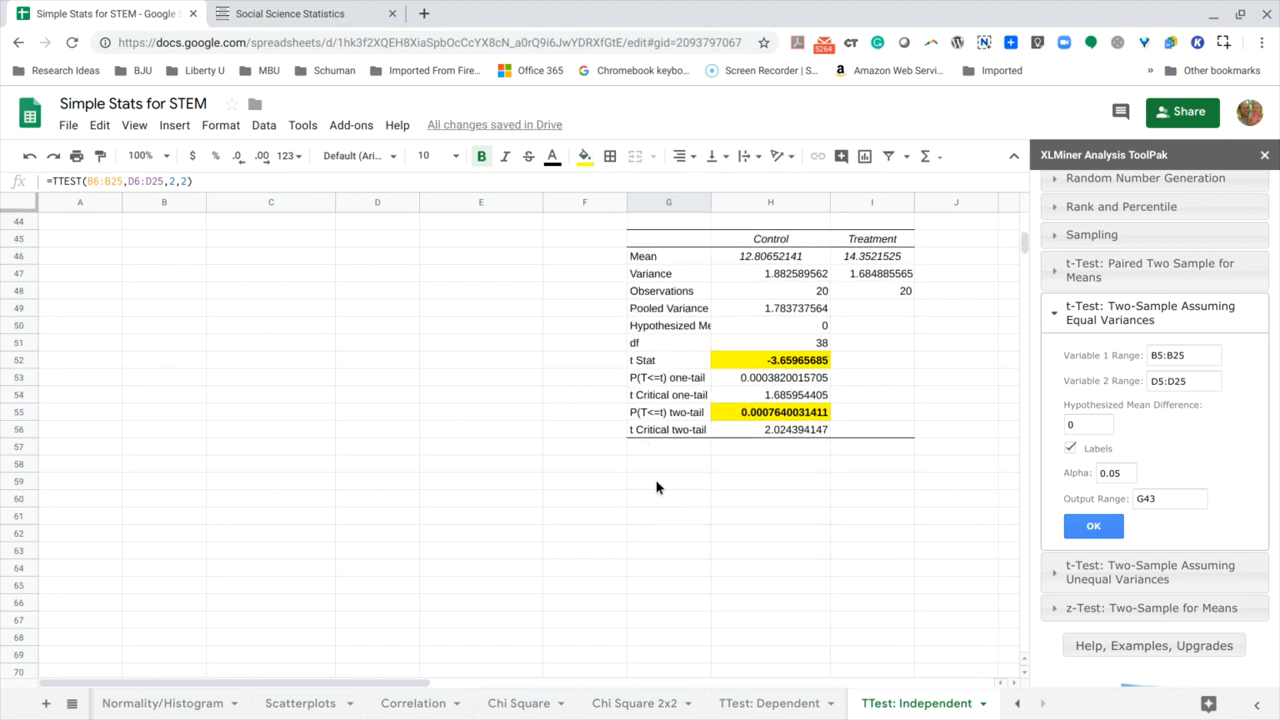
{"action": "left_click", "coordinate": [657, 487]}
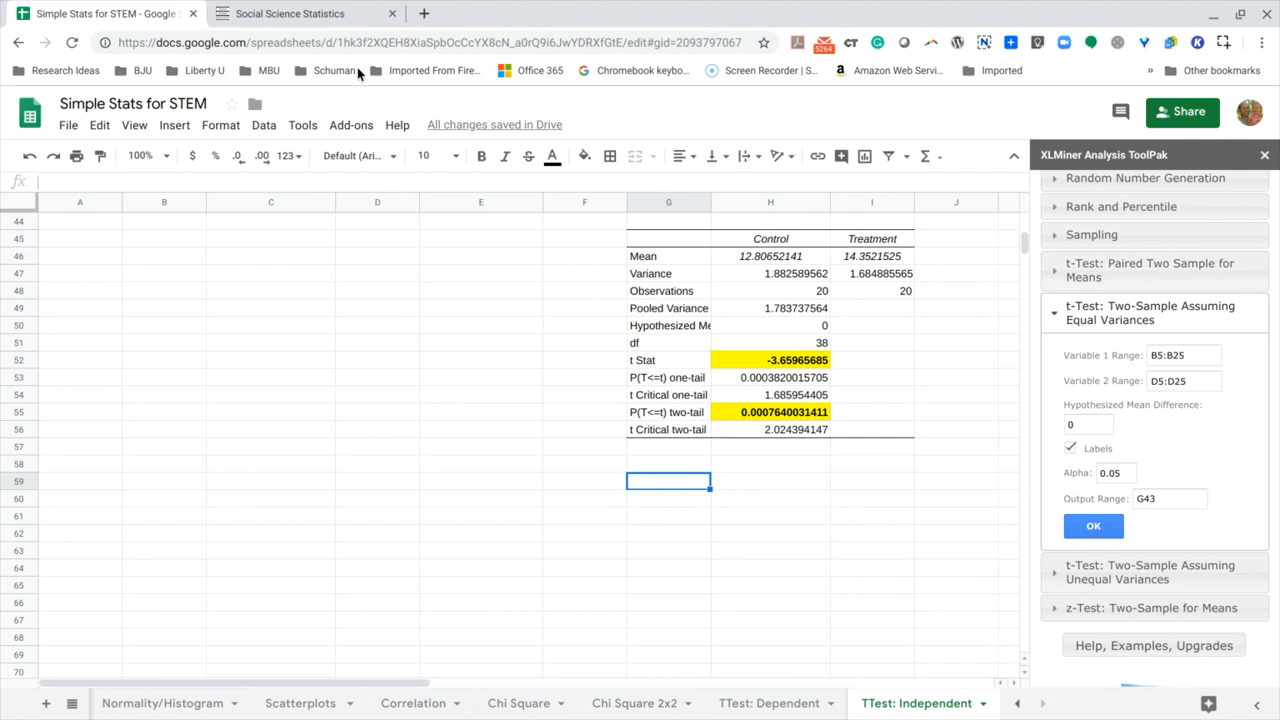
{"action": "left_click", "coordinate": [304, 14]}
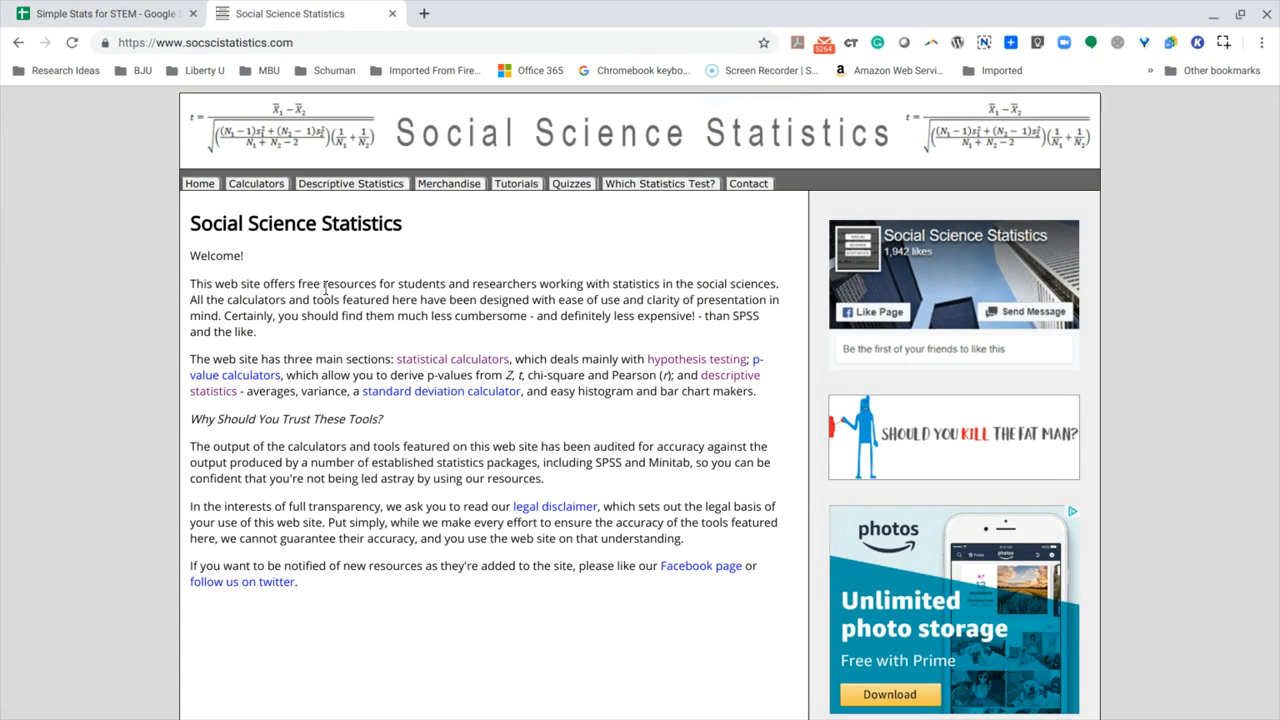
{"action": "left_click", "coordinate": [252, 187]}
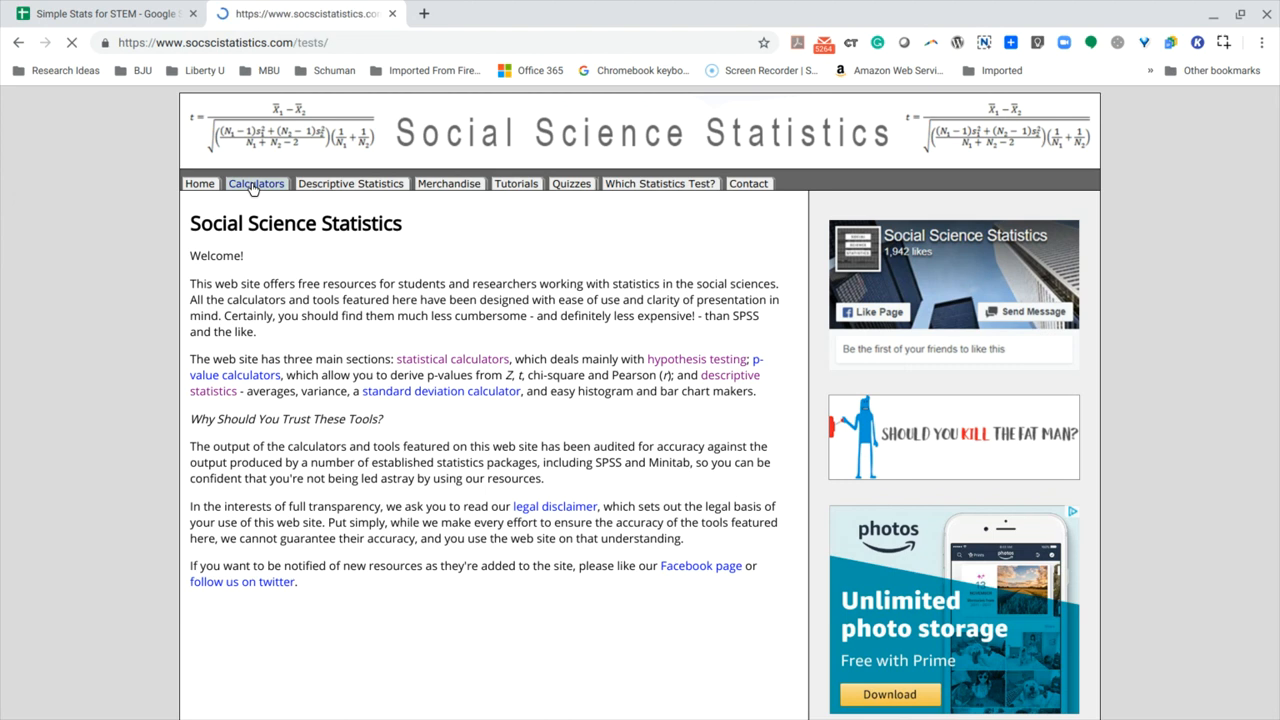
- Open the T-Test Calculator for 2 Independent Means and go to its data entry form
{"action": "scroll", "coordinate": [310, 418], "scroll_direction": "down", "scroll_amount": 5}
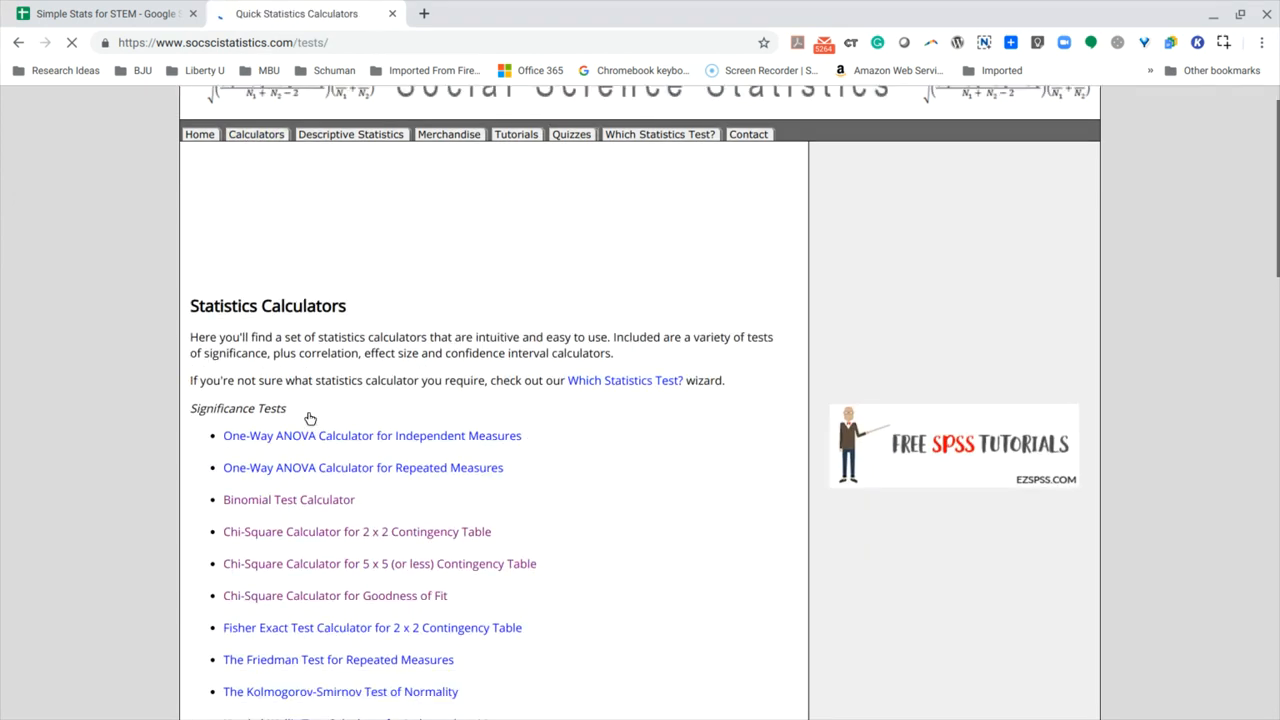
{"action": "scroll", "coordinate": [365, 368], "scroll_direction": "down", "scroll_amount": 1}
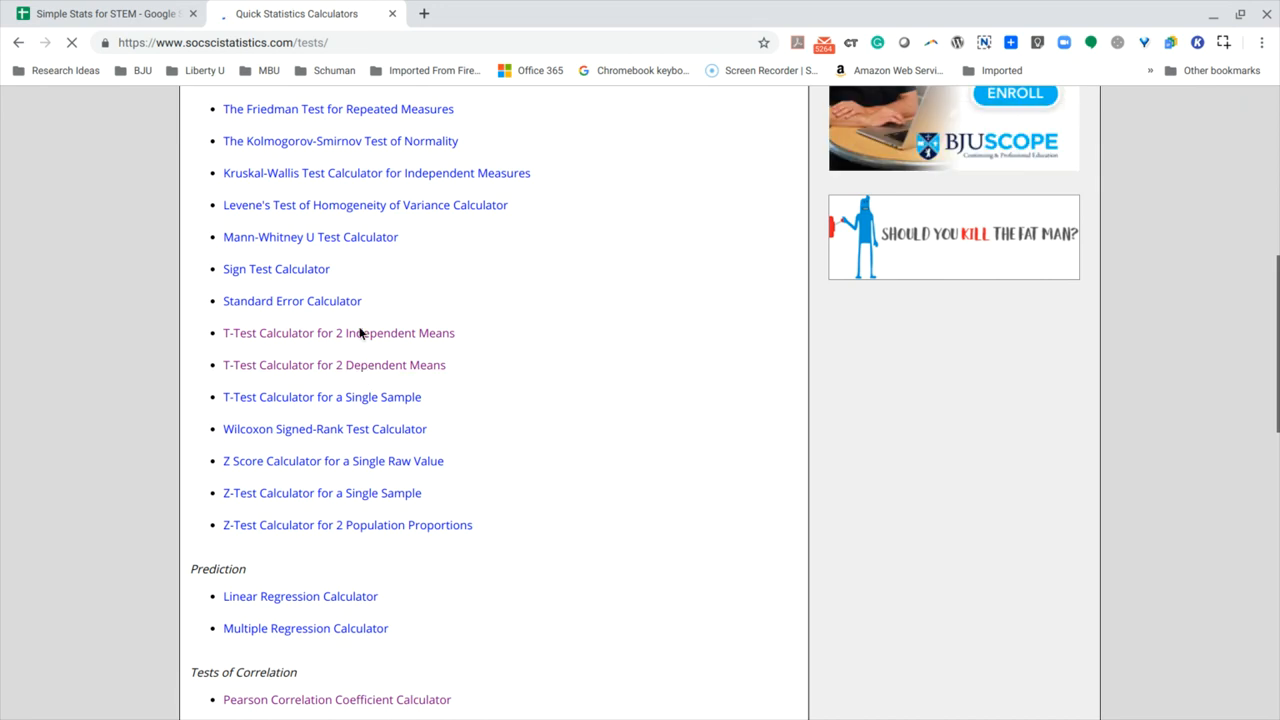
{"action": "left_click", "coordinate": [356, 339]}
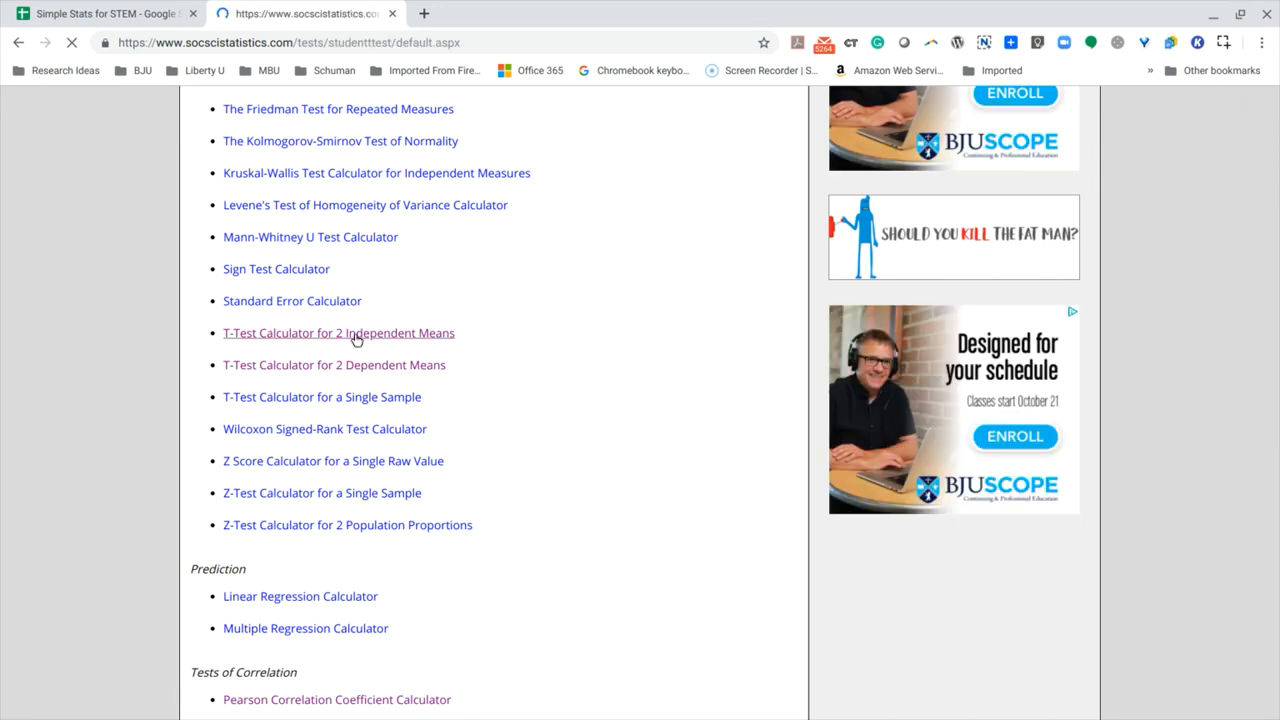
{"action": "scroll", "coordinate": [426, 366], "scroll_direction": "down", "scroll_amount": 5}
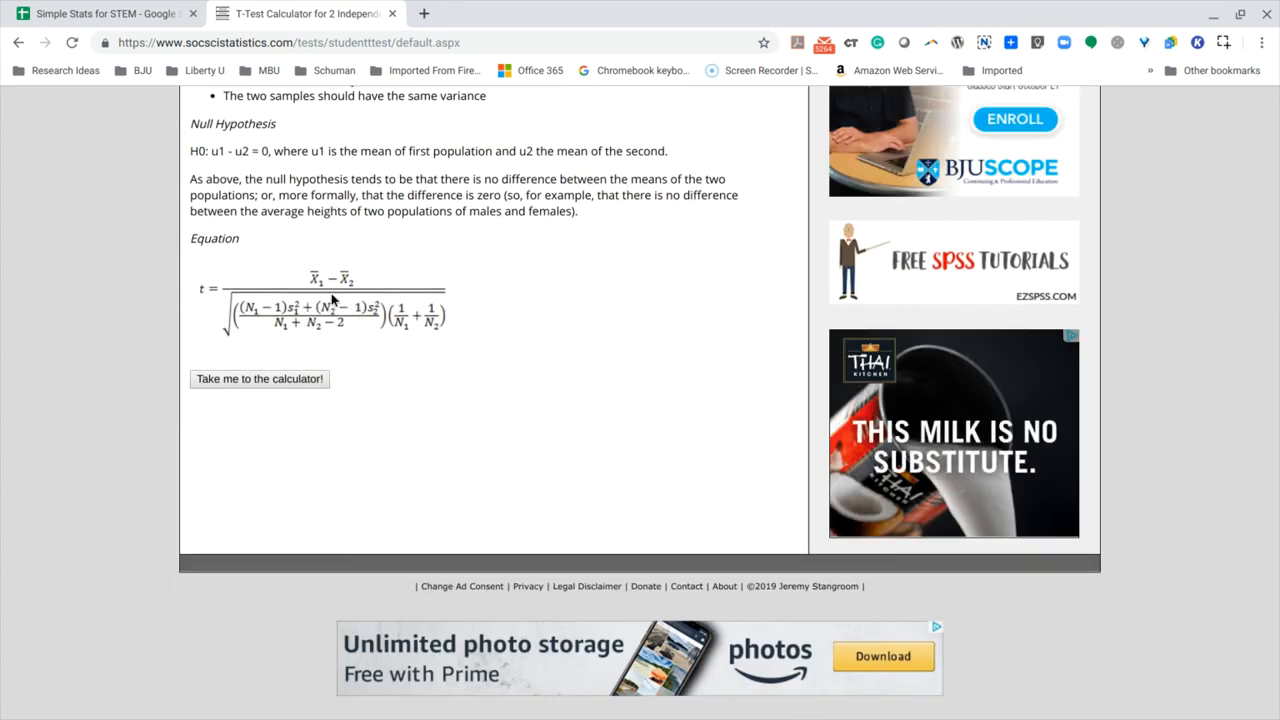
{"action": "left_click", "coordinate": [271, 380]}
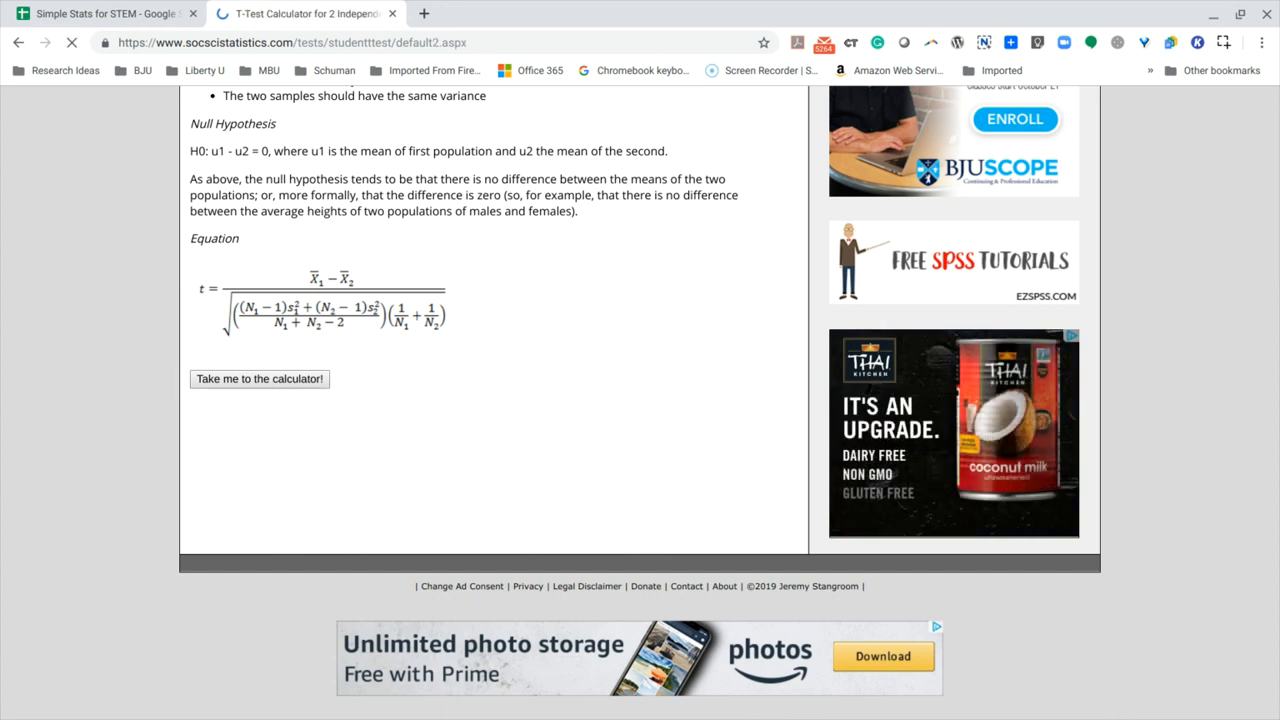
{"action": "scroll", "coordinate": [391, 491], "scroll_direction": "down", "scroll_amount": 2}
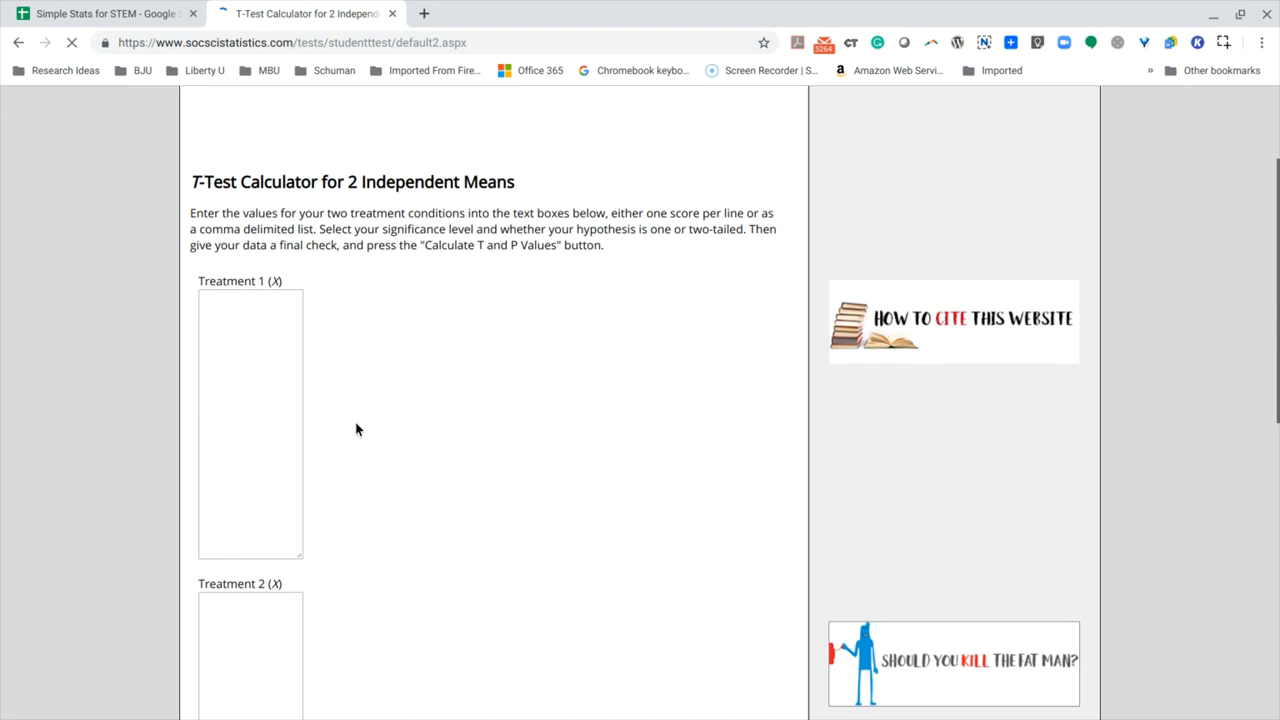
- Copy the control scores in B6:B25 from the Simple Stats for STEM spreadsheet into the calculator's Treatment 1 box
{"action": "left_click", "coordinate": [100, 14]}
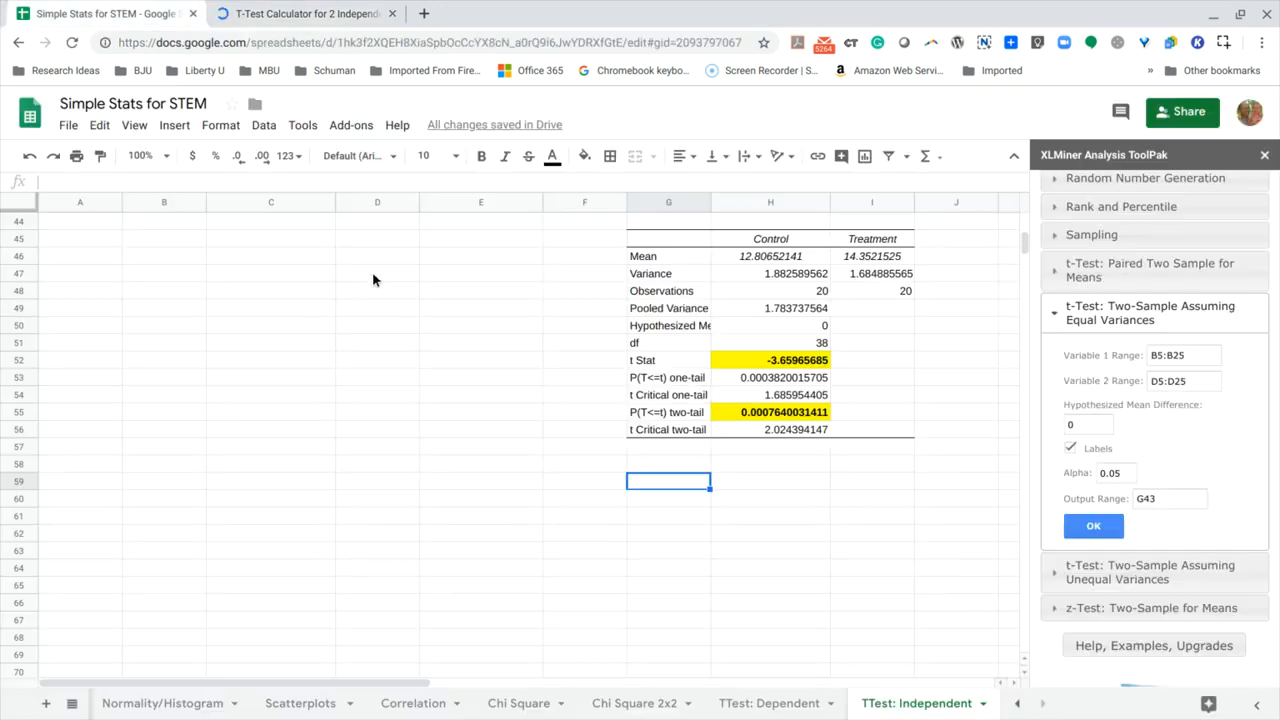
{"action": "scroll", "coordinate": [380, 457], "scroll_direction": "up", "scroll_amount": 10}
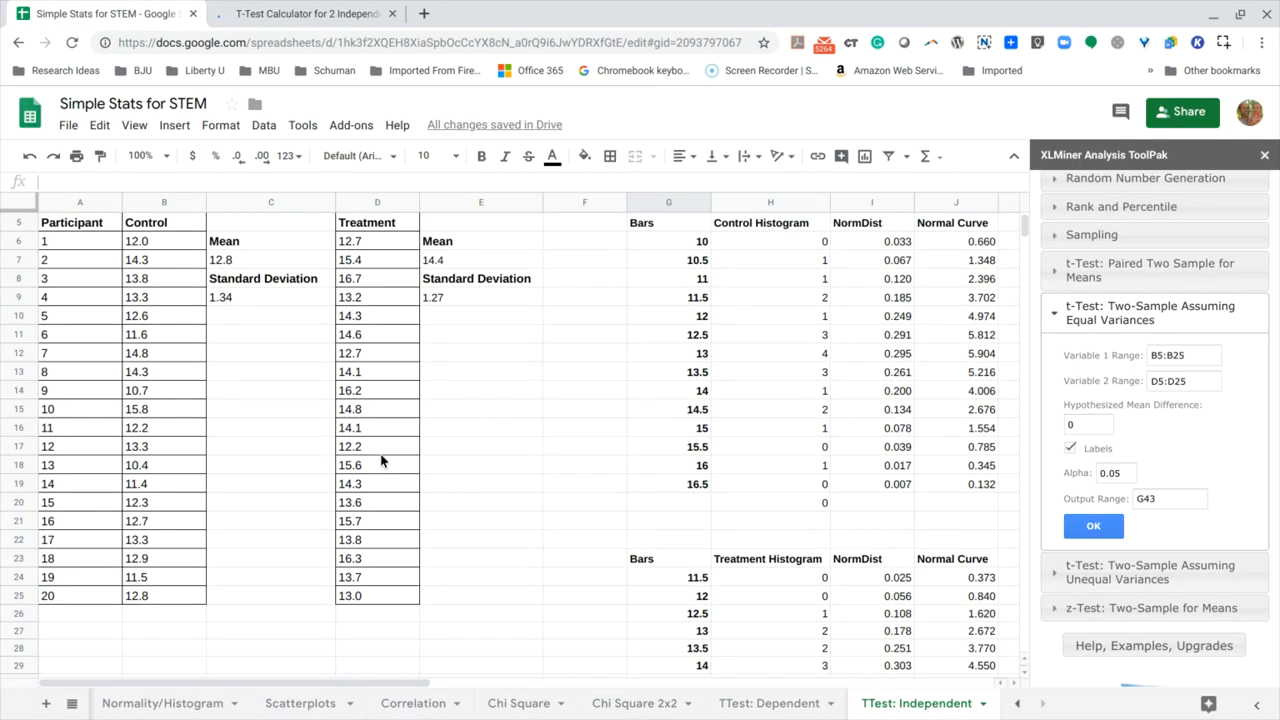
{"action": "scroll", "coordinate": [380, 460], "scroll_direction": "up", "scroll_amount": 2}
{"action": "scroll", "coordinate": [217, 351], "scroll_direction": "down", "scroll_amount": 1}
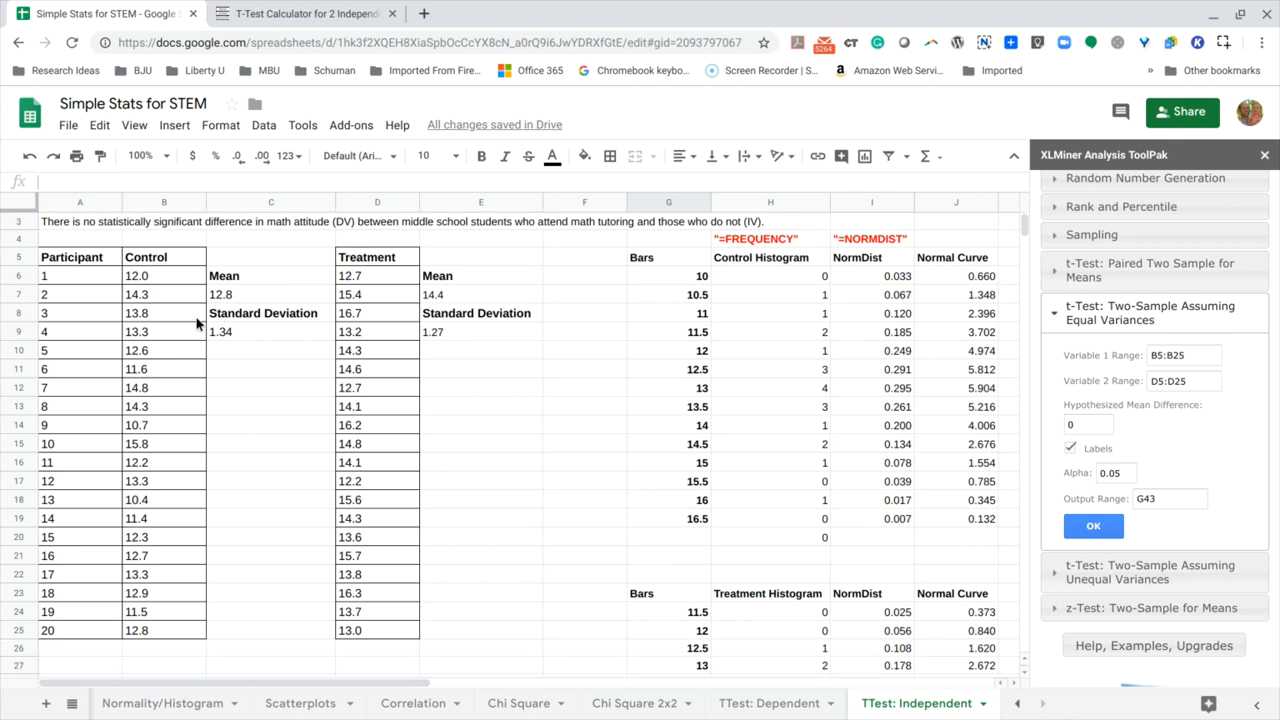
{"action": "left_click_drag", "start_coordinate": [158, 277], "coordinate": [172, 632]}
{"action": "key", "text": "ctrl+c"}
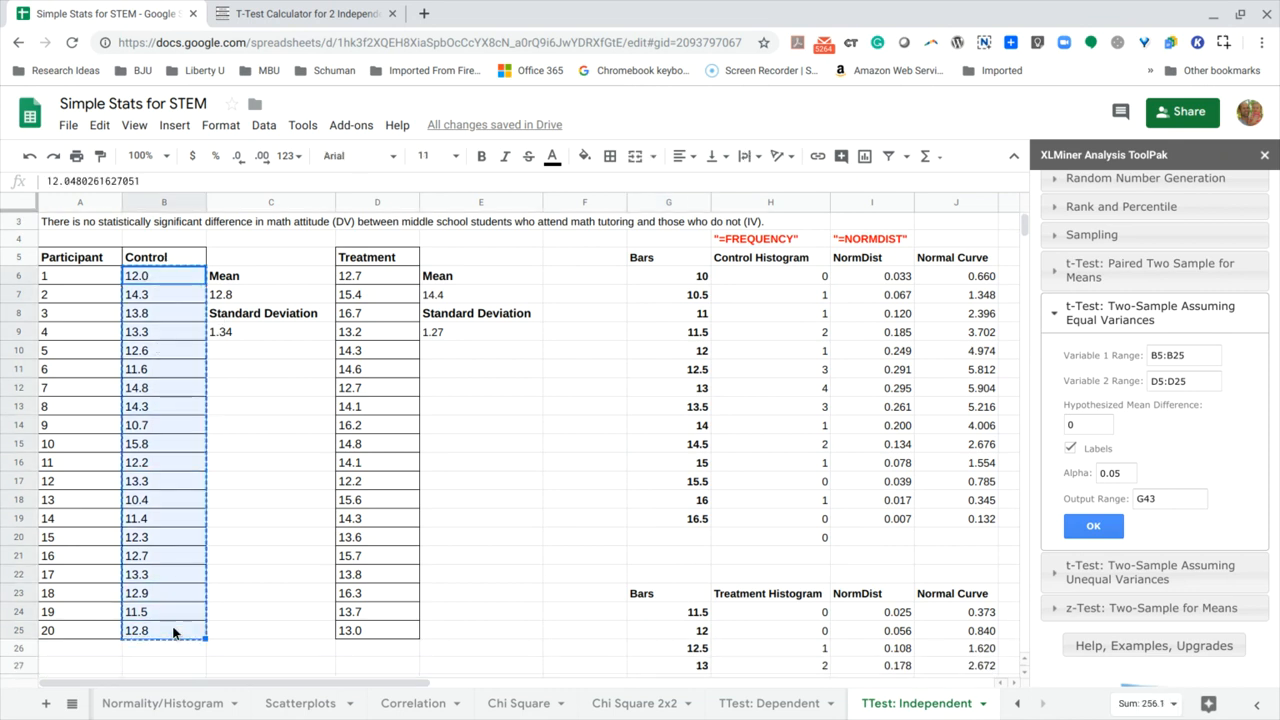
{"action": "left_click", "coordinate": [289, 17]}
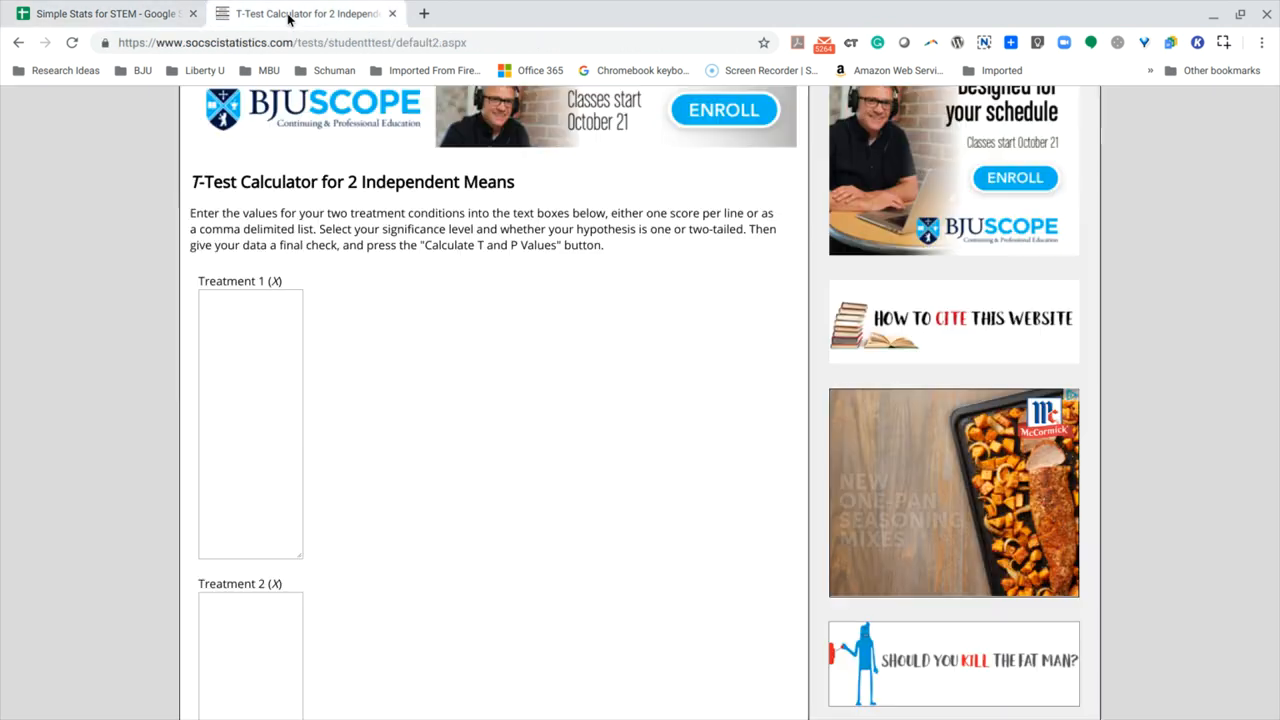
{"action": "left_click", "coordinate": [242, 331]}
{"action": "key", "text": "ctrl+v"}
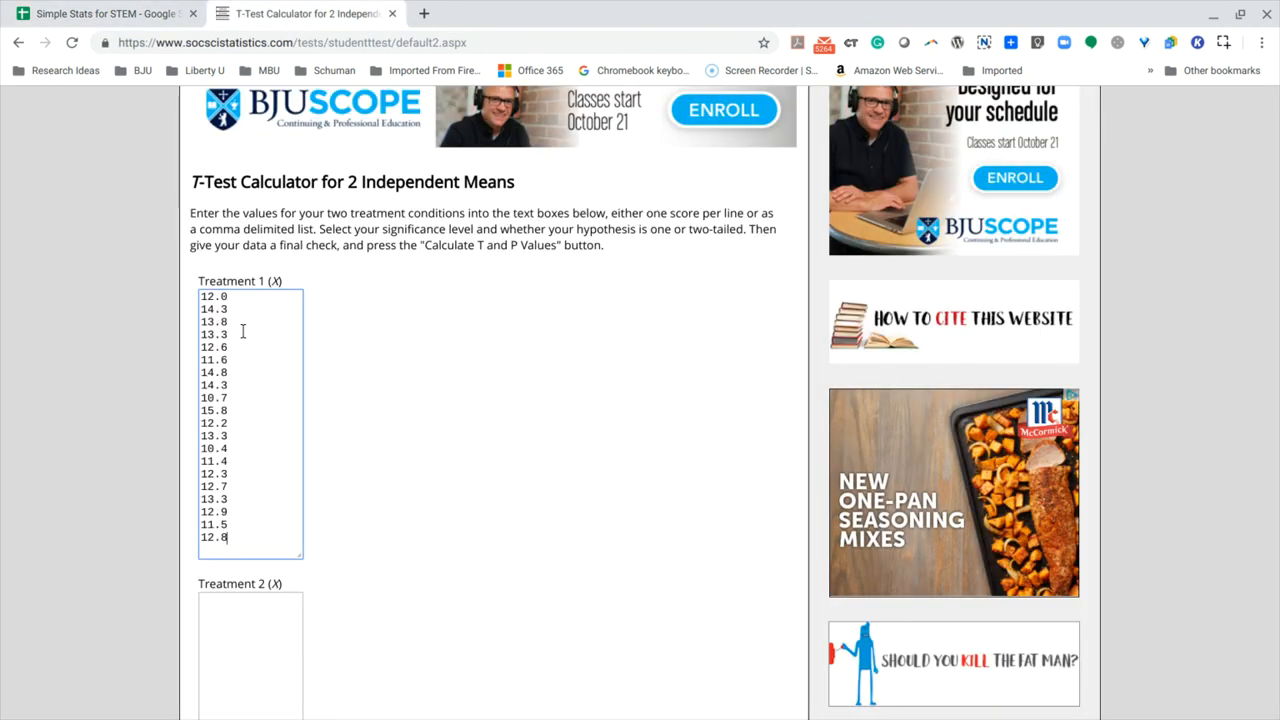
- Copy the treatment scores in D6:D25 from the spreadsheet into the calculator's Treatment 2 box
{"action": "scroll", "coordinate": [408, 432], "scroll_direction": "down", "scroll_amount": 3}
{"action": "left_click", "coordinate": [269, 369]}
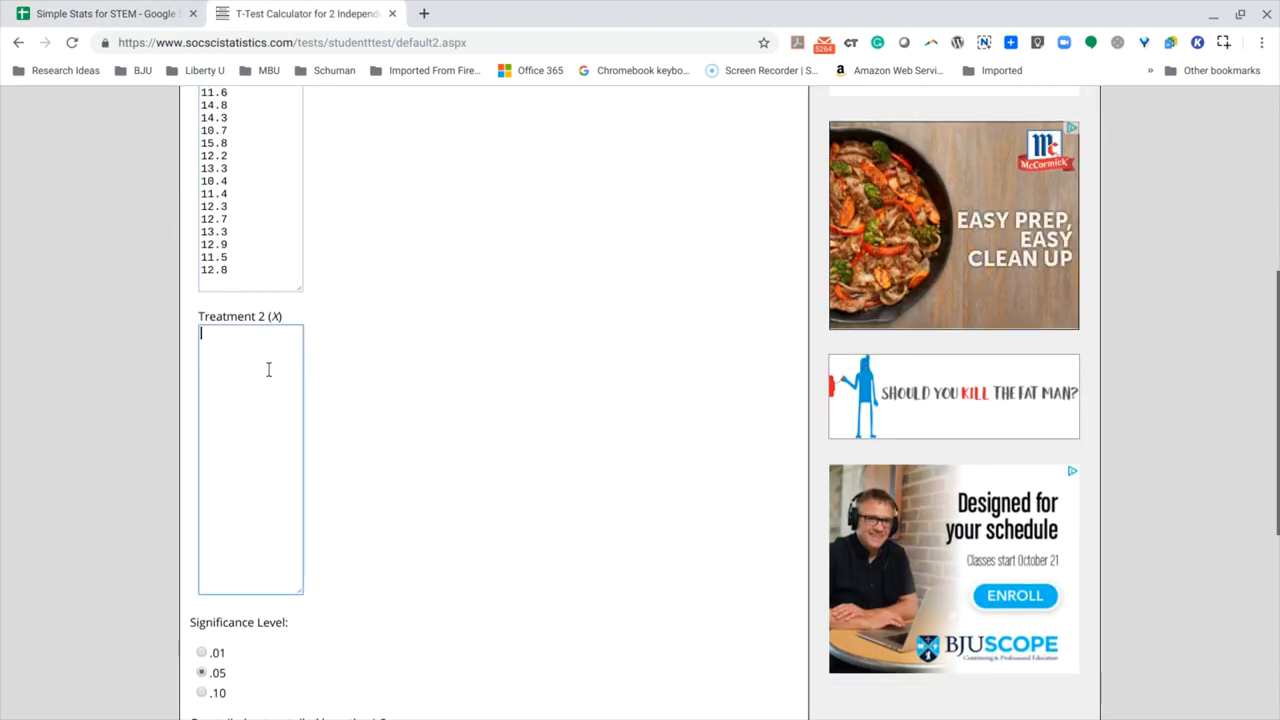
{"action": "left_click", "coordinate": [145, 8]}
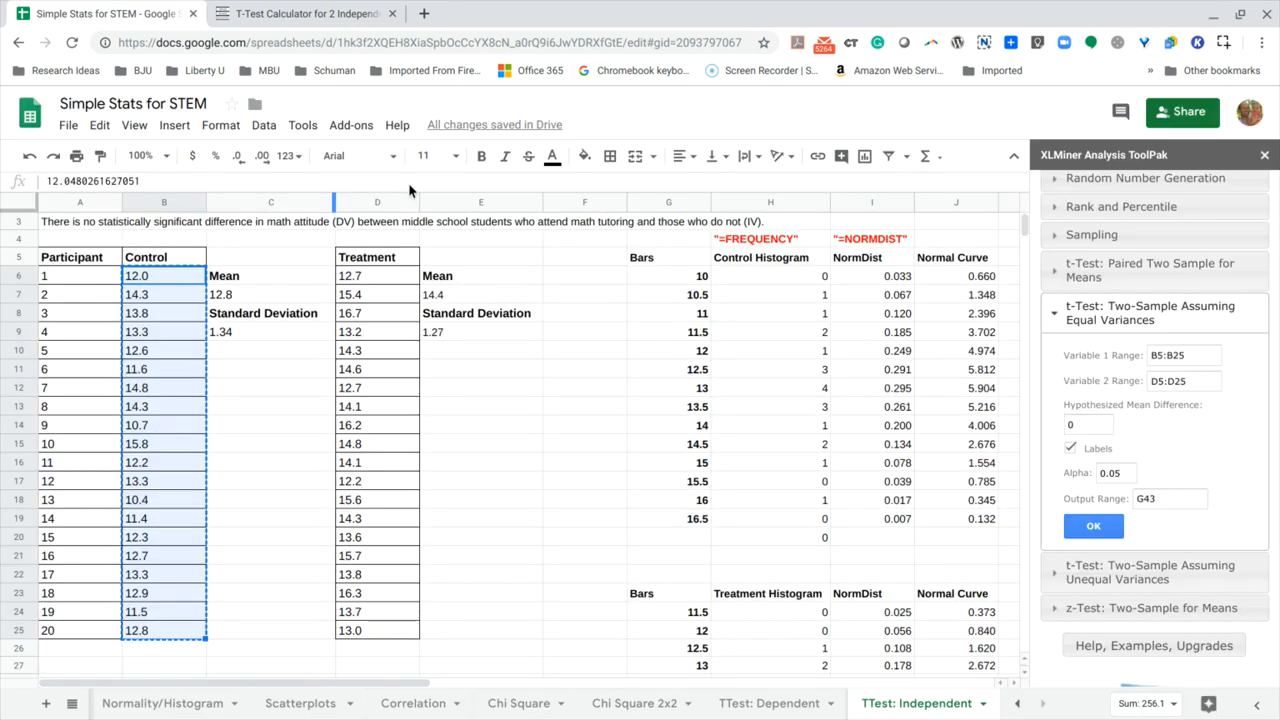
{"action": "left_click_drag", "start_coordinate": [395, 273], "coordinate": [385, 634]}
{"action": "key", "text": "ctrl+c"}
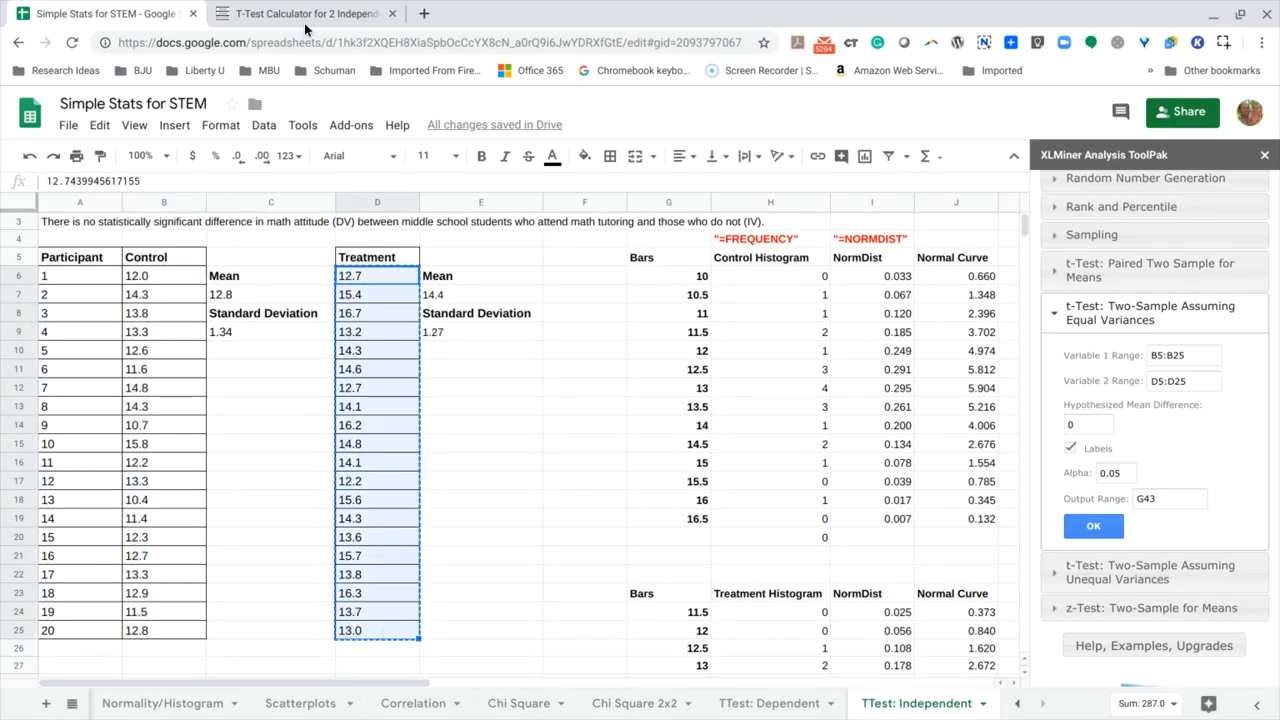
{"action": "left_click", "coordinate": [300, 13]}
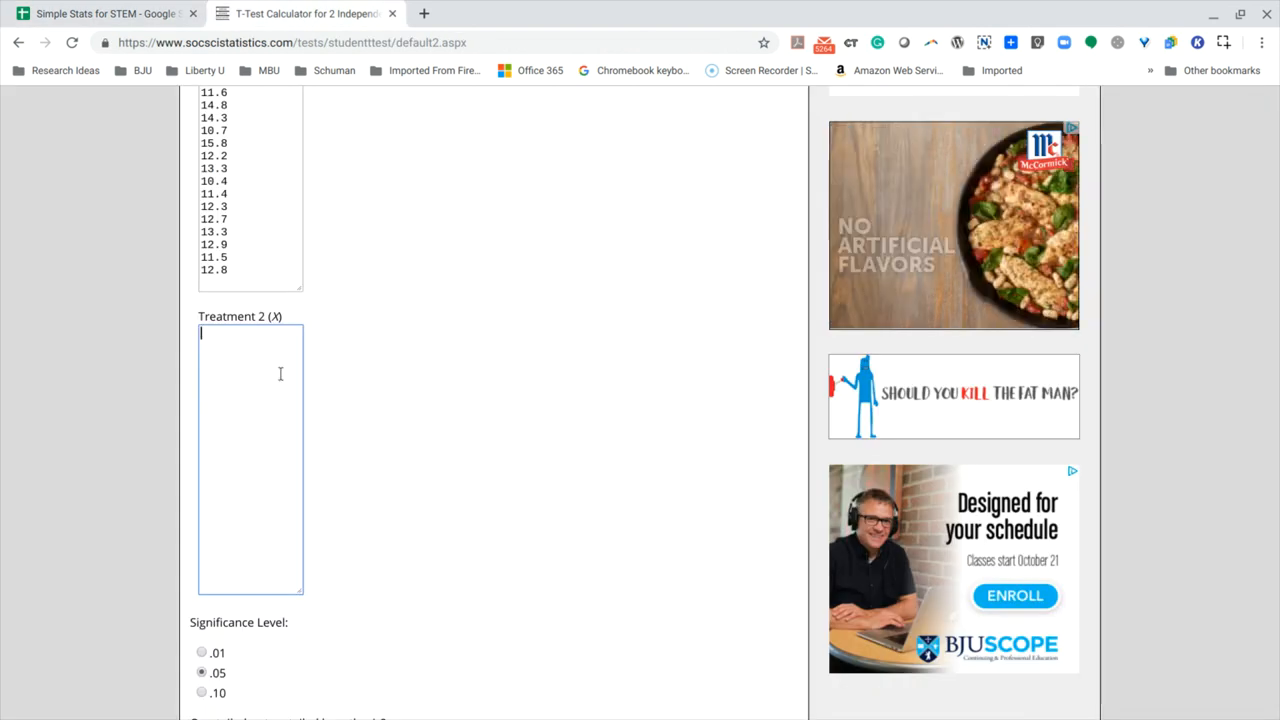
{"action": "key", "text": "ctrl+v"}
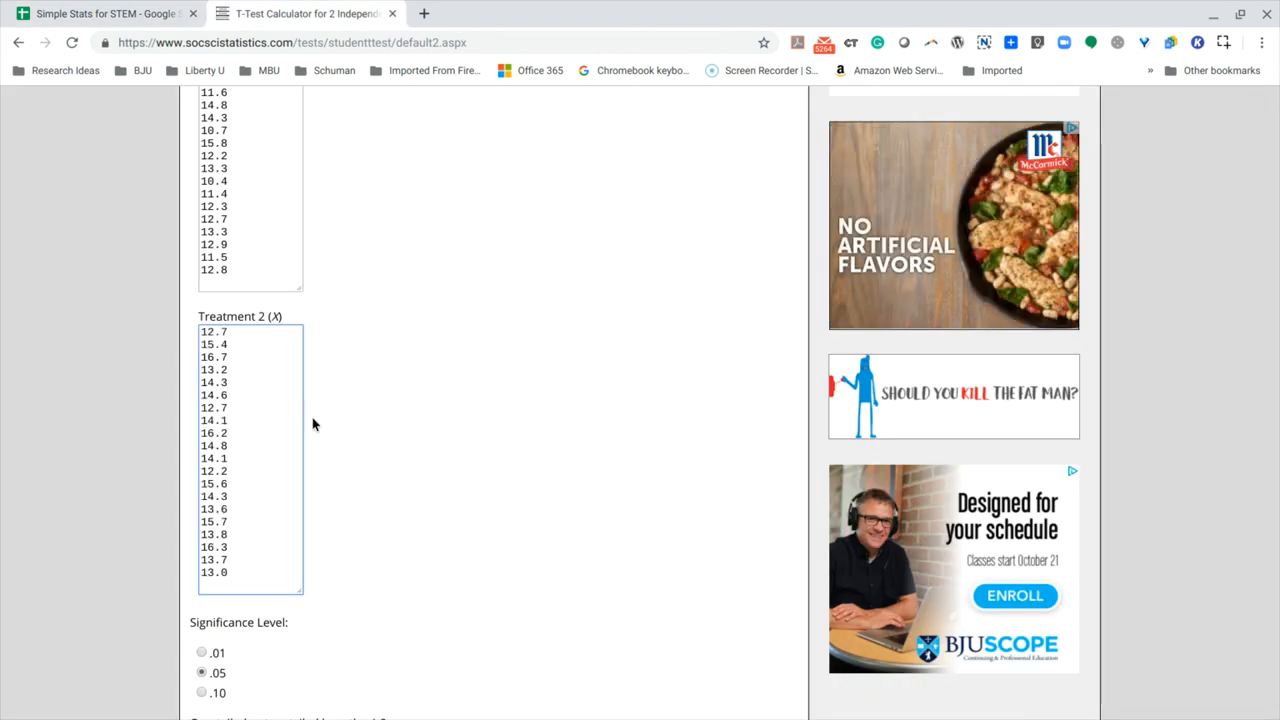
- Choose a two-tailed hypothesis with the significance level at .05 and calculate the t and p values
{"action": "scroll", "coordinate": [314, 423], "scroll_direction": "down", "scroll_amount": 4}
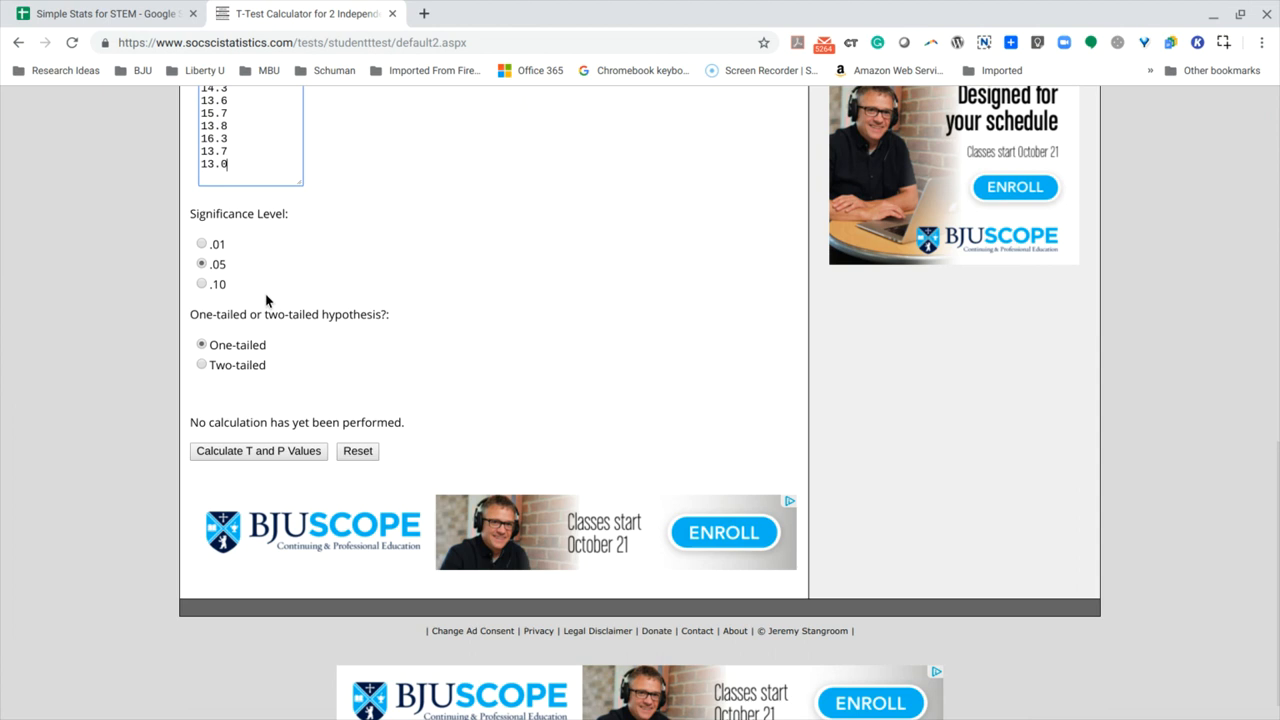
{"action": "left_click", "coordinate": [201, 365]}
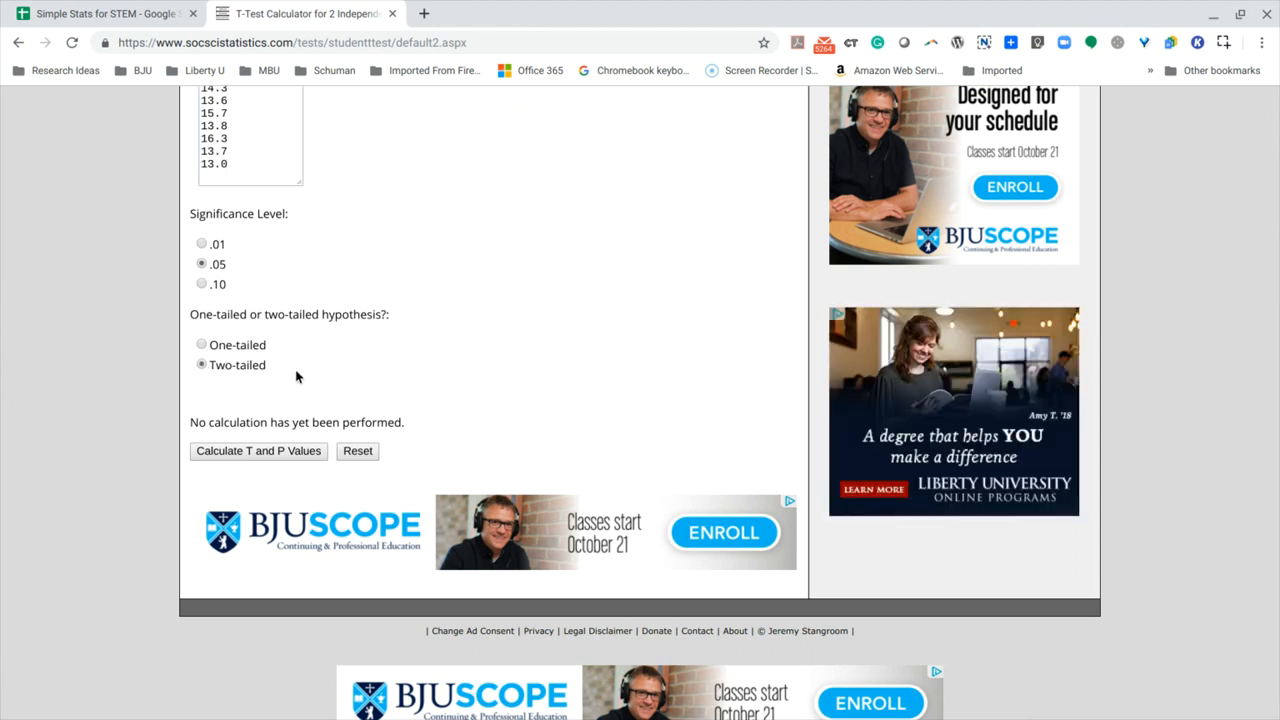
{"action": "left_click", "coordinate": [258, 451]}
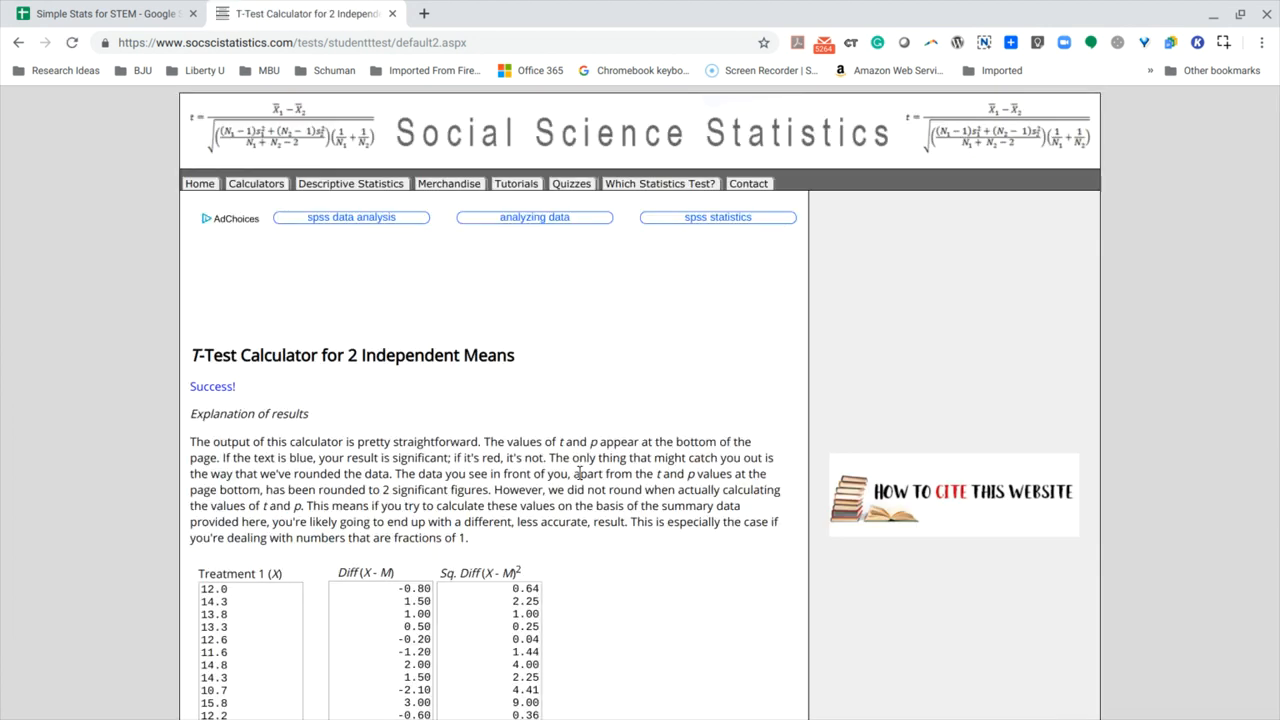
- Review the calculator's output and copy the result sentence giving the t-value, p-value and significance
{"action": "scroll", "coordinate": [579, 473], "scroll_direction": "down", "scroll_amount": 3}
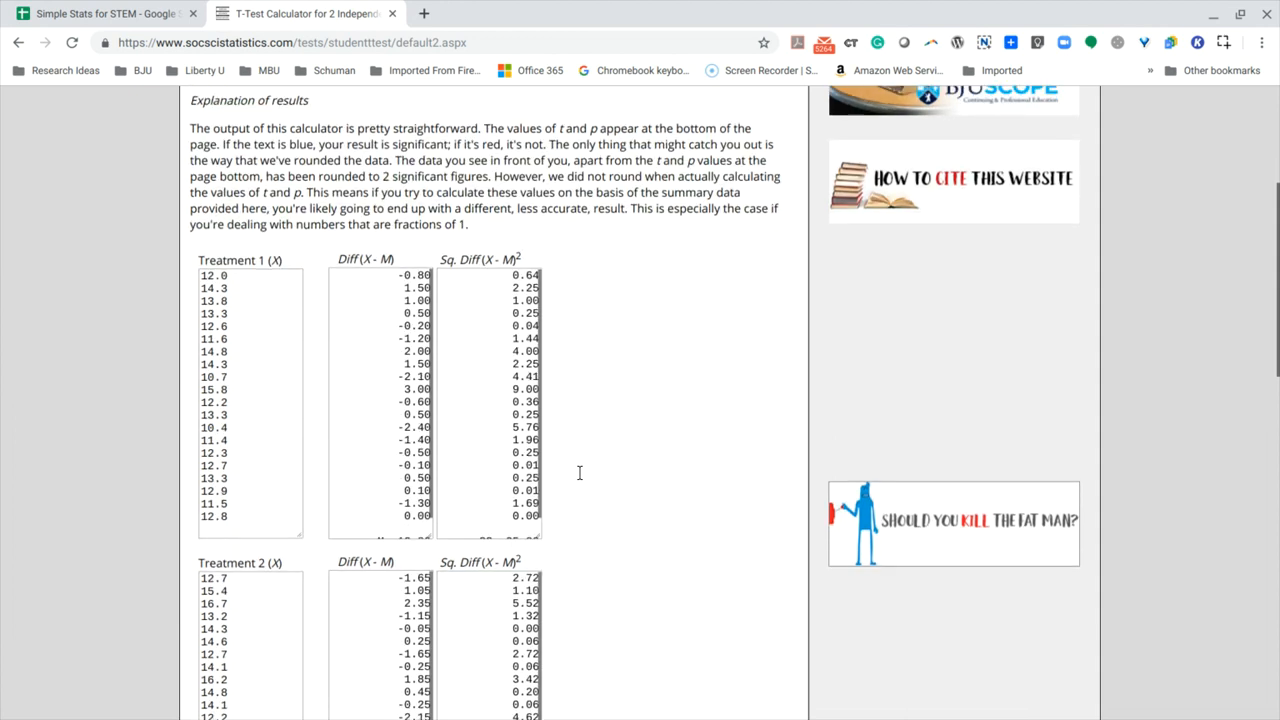
{"action": "scroll", "coordinate": [608, 412], "scroll_direction": "down", "scroll_amount": 2}
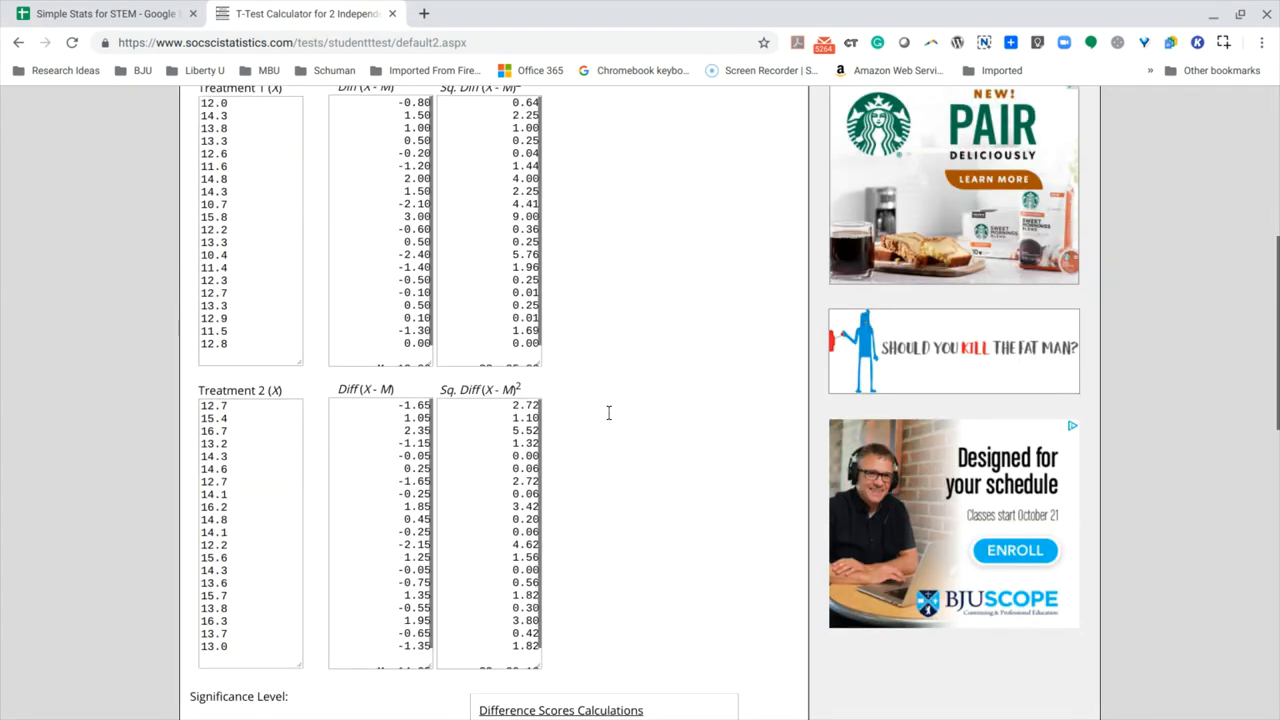
{"action": "scroll", "coordinate": [608, 412], "scroll_direction": "down", "scroll_amount": 2}
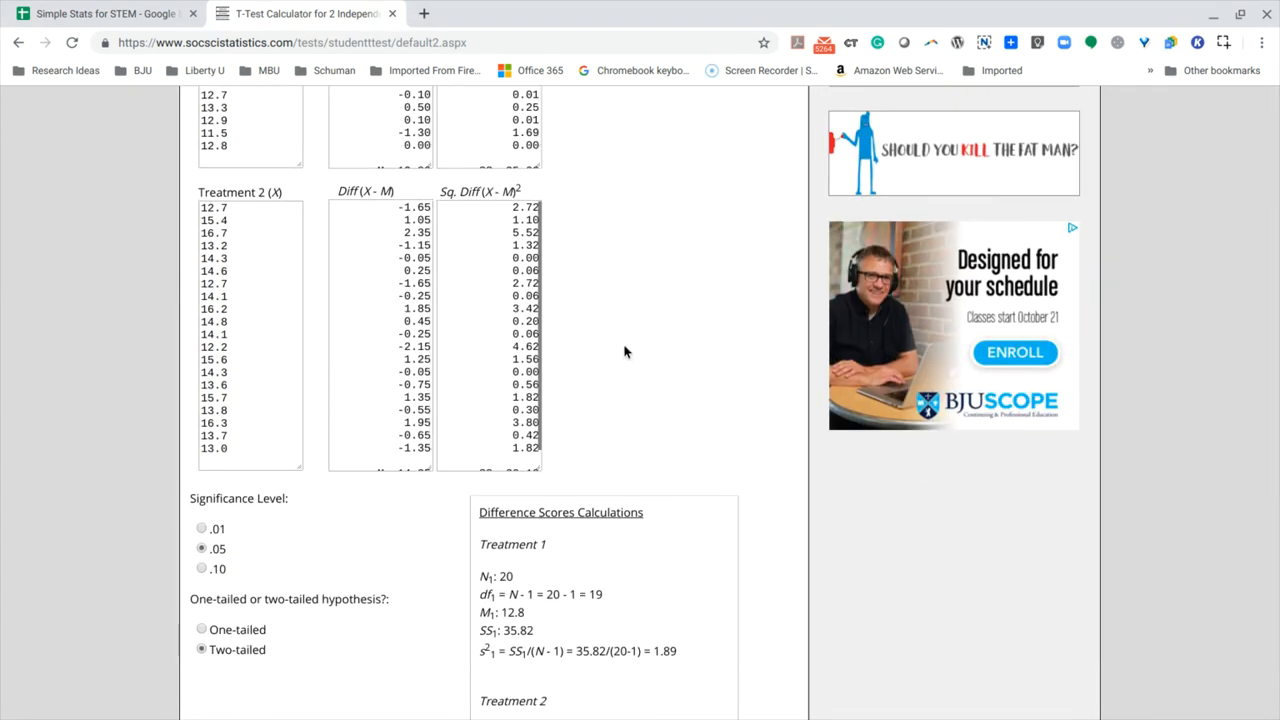
{"action": "scroll", "coordinate": [624, 351], "scroll_direction": "down", "scroll_amount": 3}
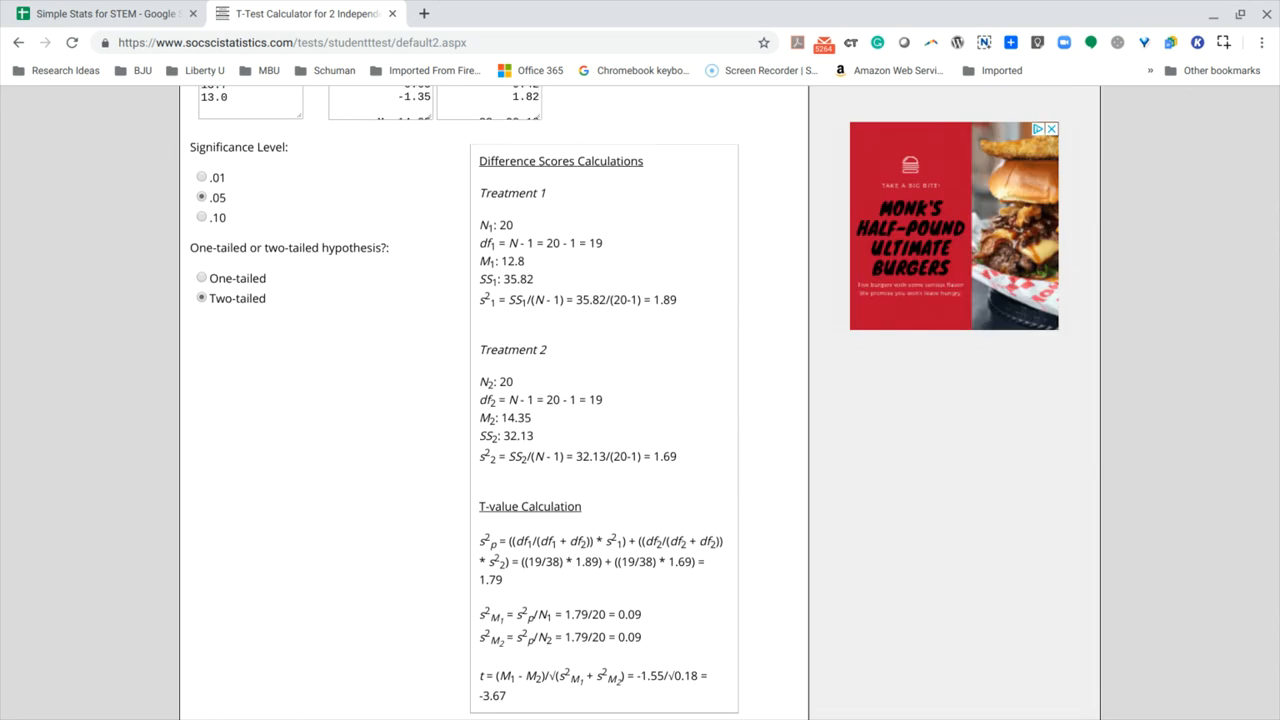
{"action": "scroll", "coordinate": [608, 412], "scroll_direction": "down", "scroll_amount": 3}
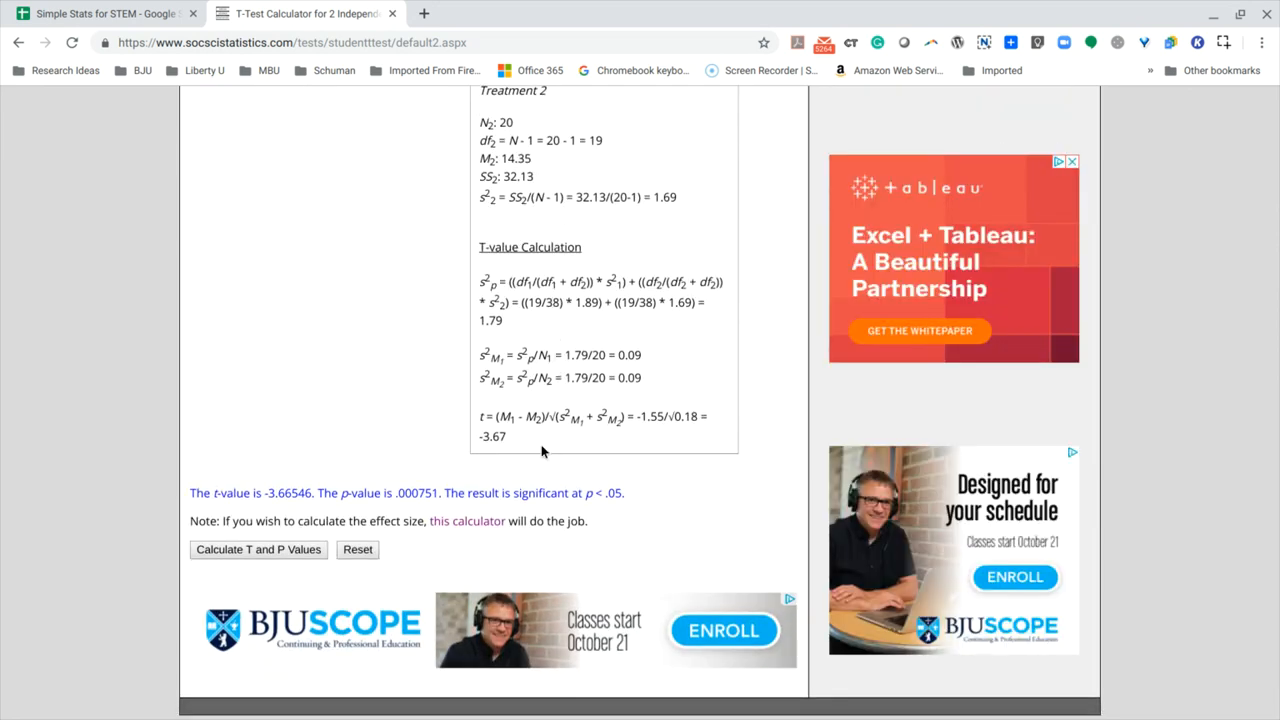
{"action": "scroll", "coordinate": [434, 476], "scroll_direction": "down", "scroll_amount": 1}
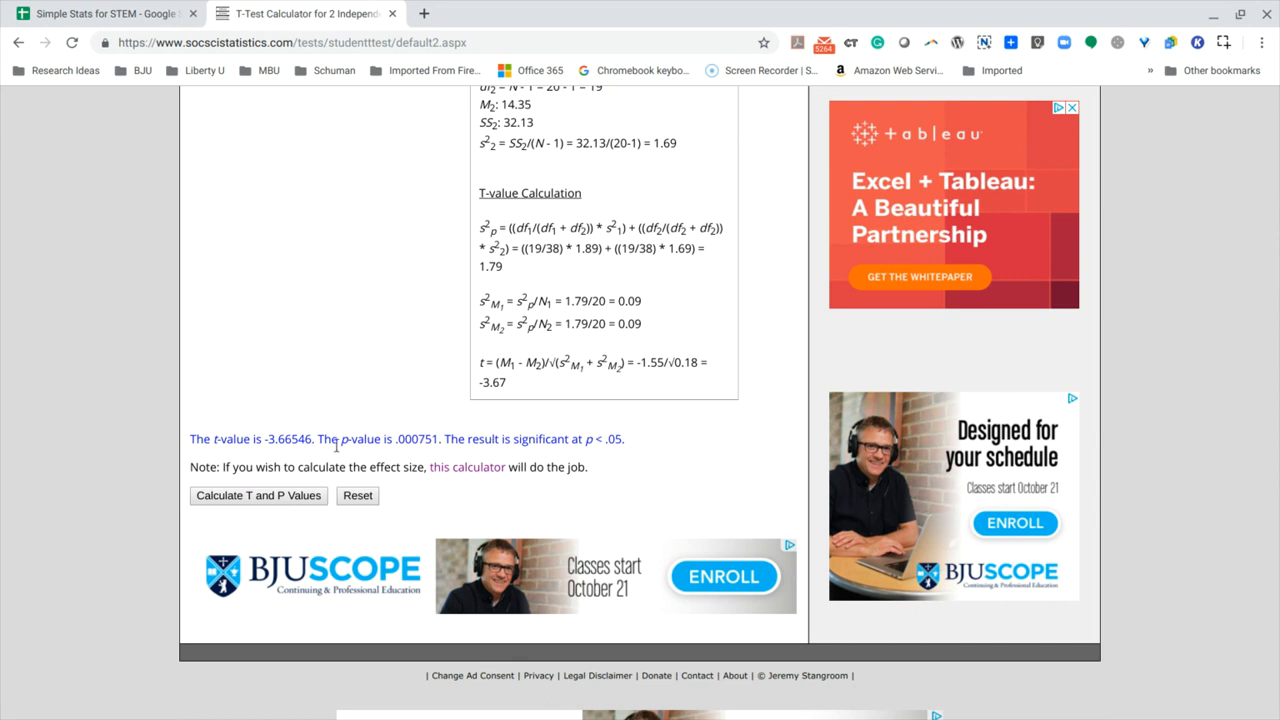
{"action": "left_click_drag", "start_coordinate": [191, 439], "coordinate": [631, 451]}
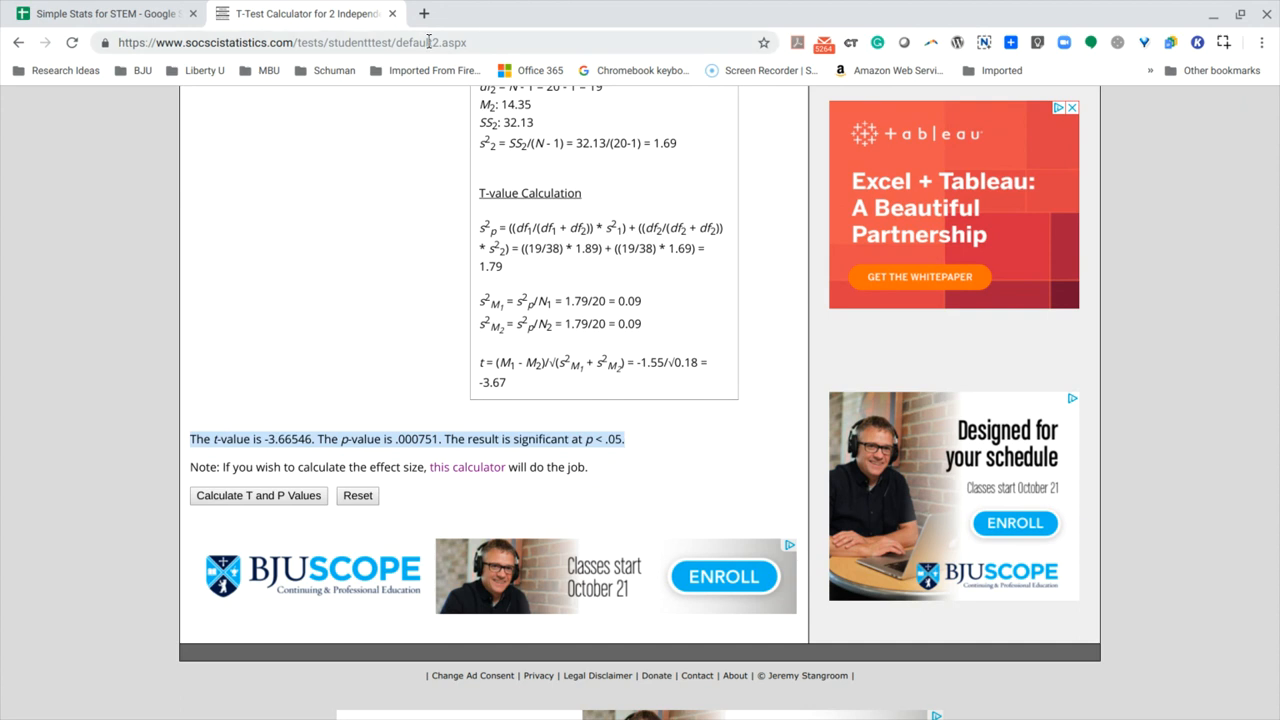
- Return to the spreadsheet, close the XLMiner Analysis ToolPak and paste the calculator's result sentence into G60
{"action": "left_click", "coordinate": [103, 16]}
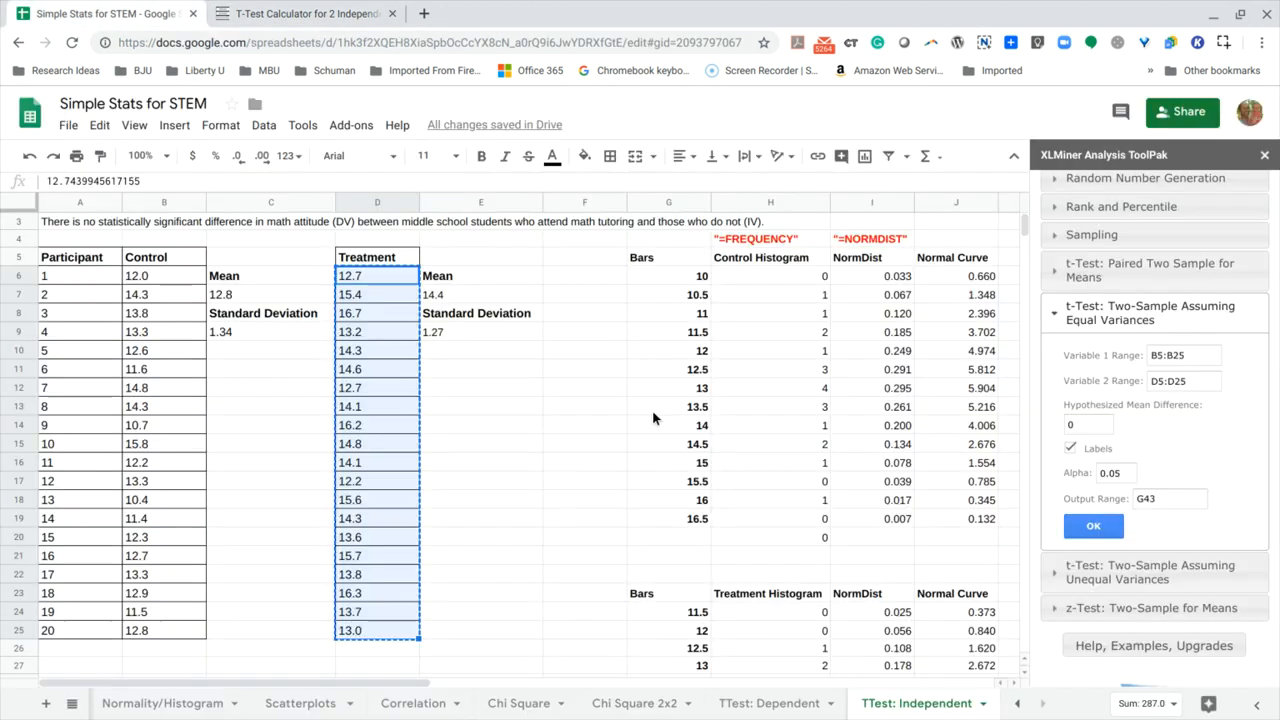
{"action": "scroll", "coordinate": [652, 416], "scroll_direction": "down", "scroll_amount": 5}
{"action": "scroll", "coordinate": [652, 416], "scroll_direction": "down", "scroll_amount": 3}
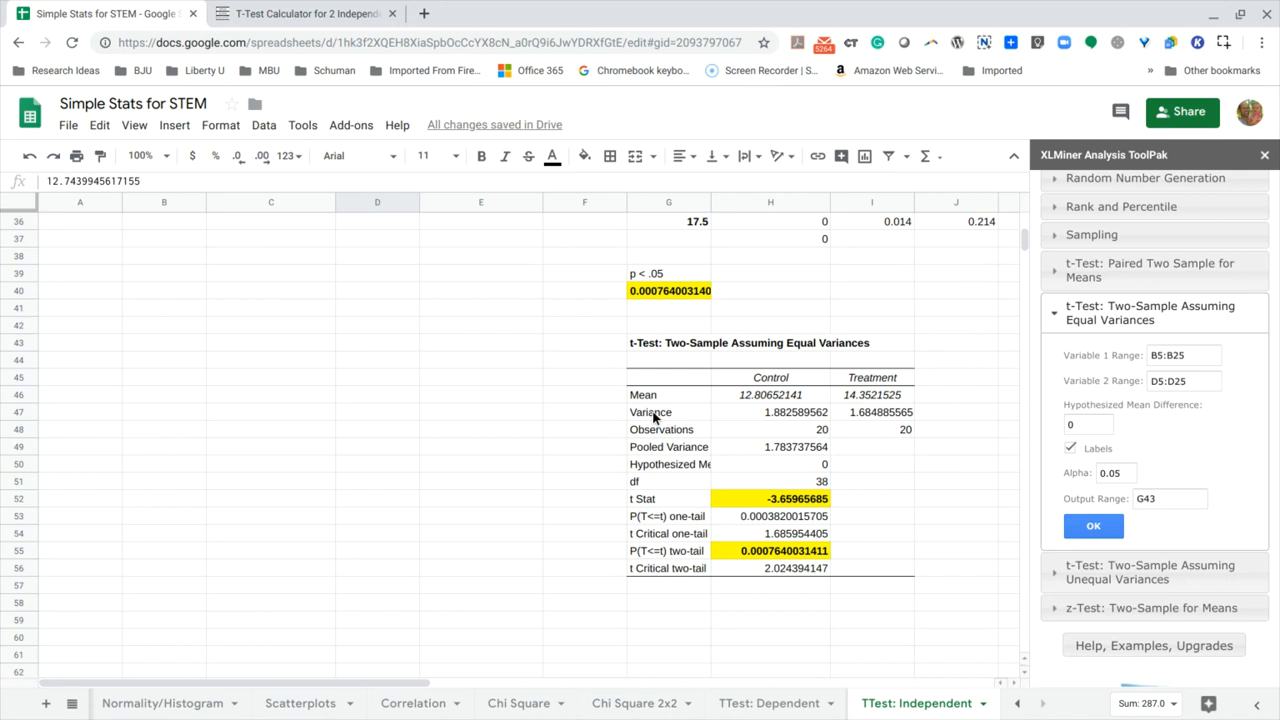
{"action": "left_click", "coordinate": [1265, 157]}
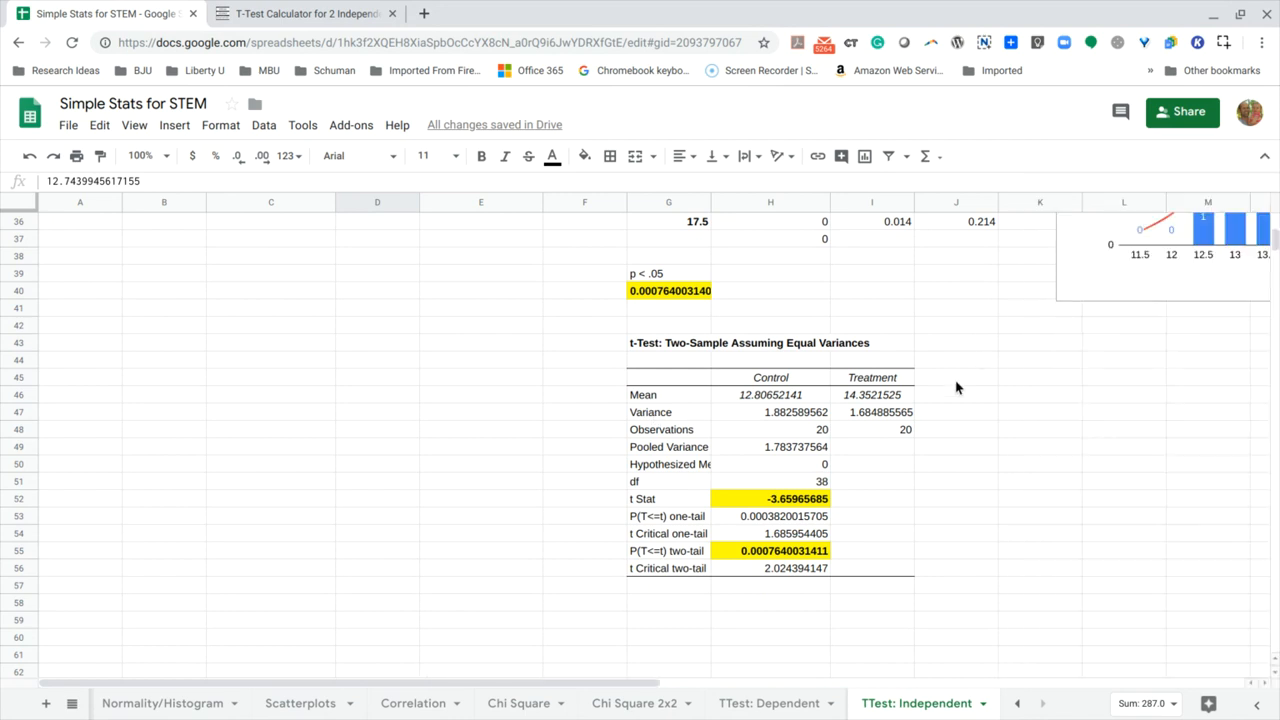
{"action": "scroll", "coordinate": [905, 370], "scroll_direction": "down", "scroll_amount": 3}
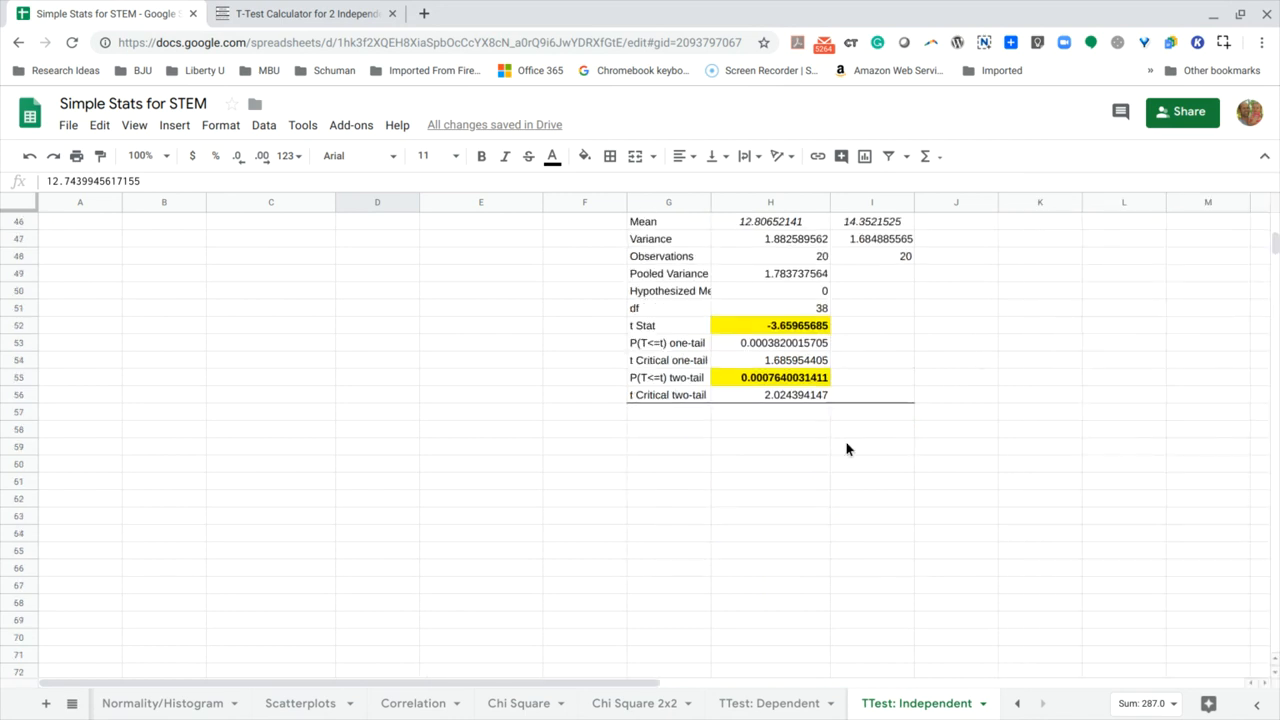
{"action": "left_click", "coordinate": [668, 465]}
{"action": "key", "text": "ctrl+v"}
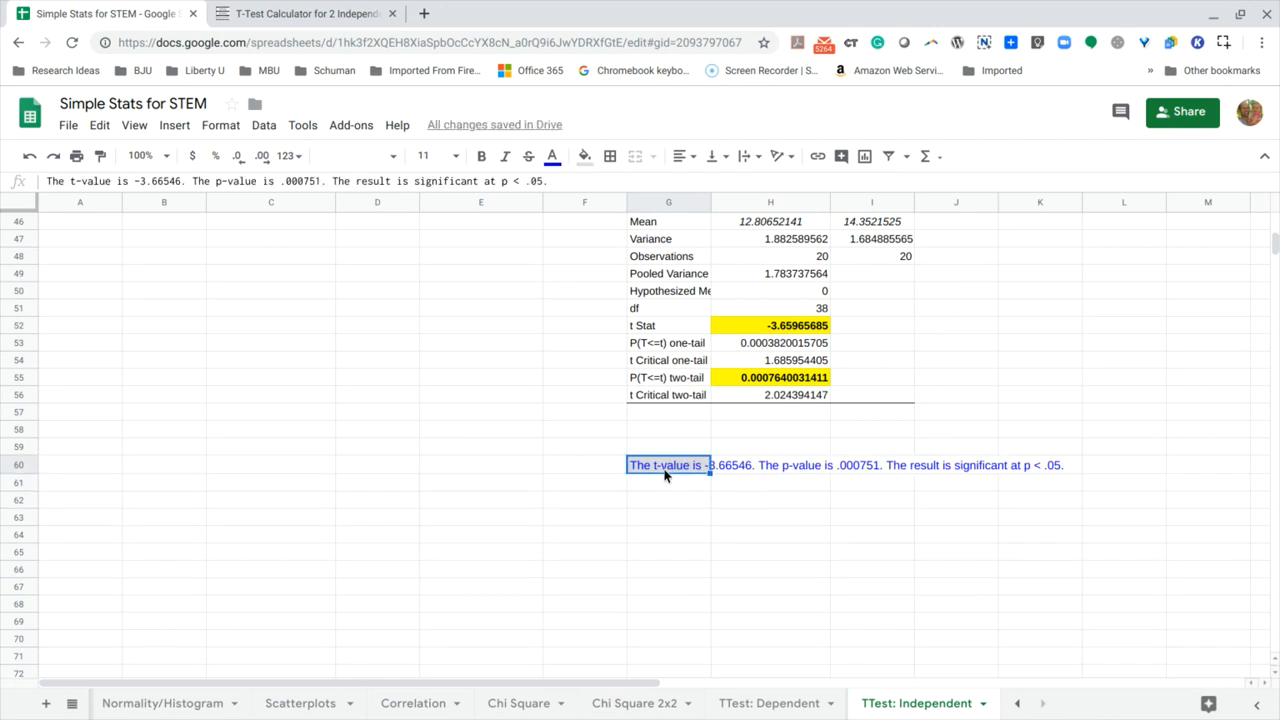
- Reset the fill color of the pasted result in G60 and return to the top of the sheet
{"action": "left_click", "coordinate": [585, 157]}
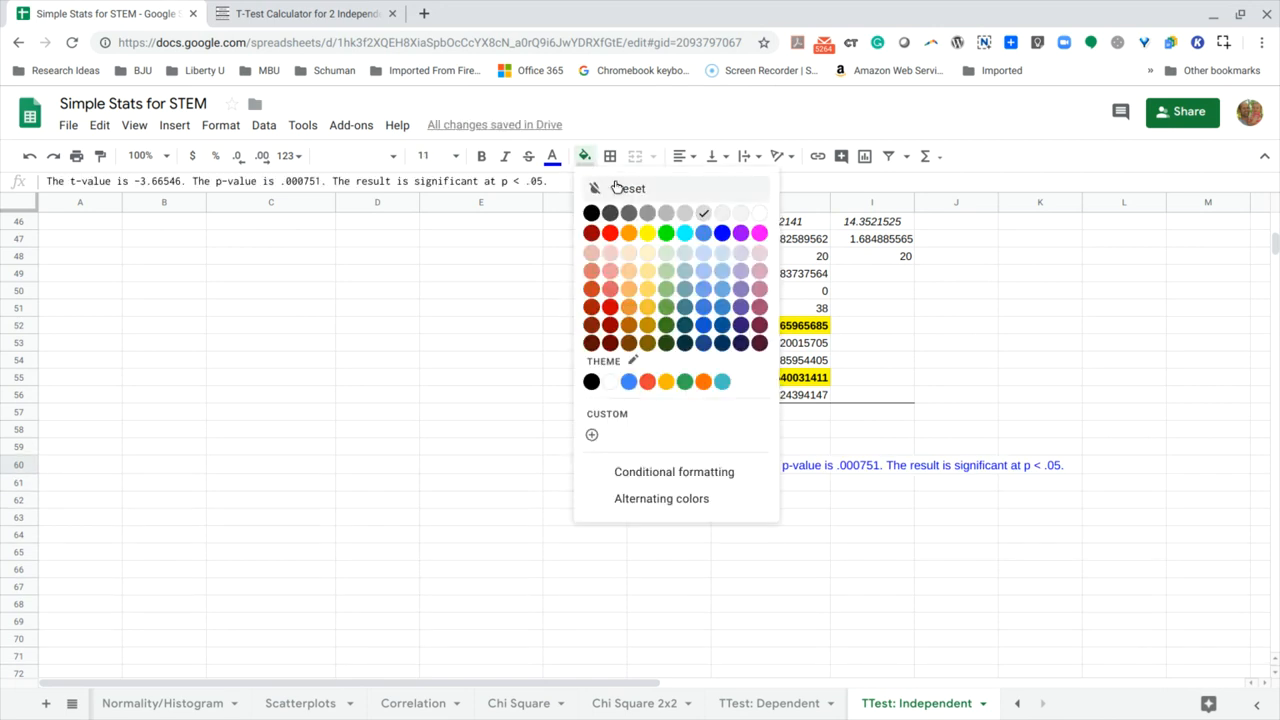
{"action": "left_click", "coordinate": [610, 188]}
{"action": "left_click", "coordinate": [694, 484]}
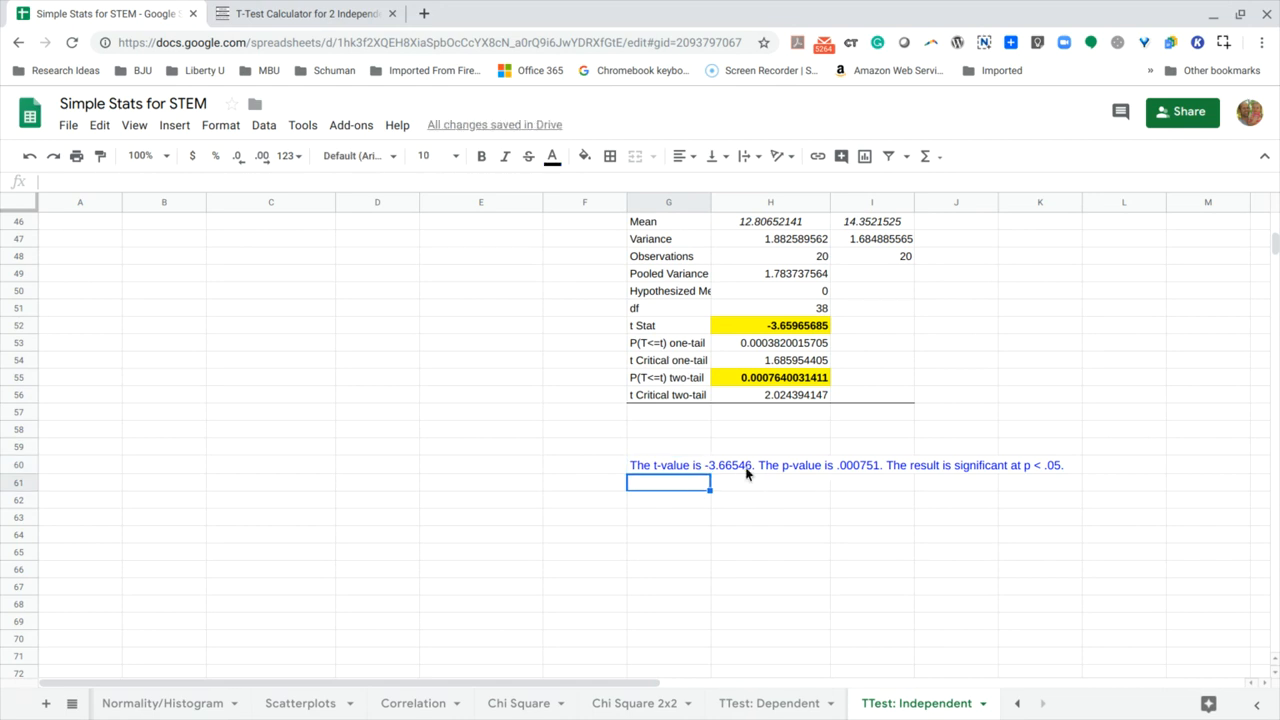
{"action": "scroll", "coordinate": [403, 501], "scroll_direction": "up", "scroll_amount": 15}
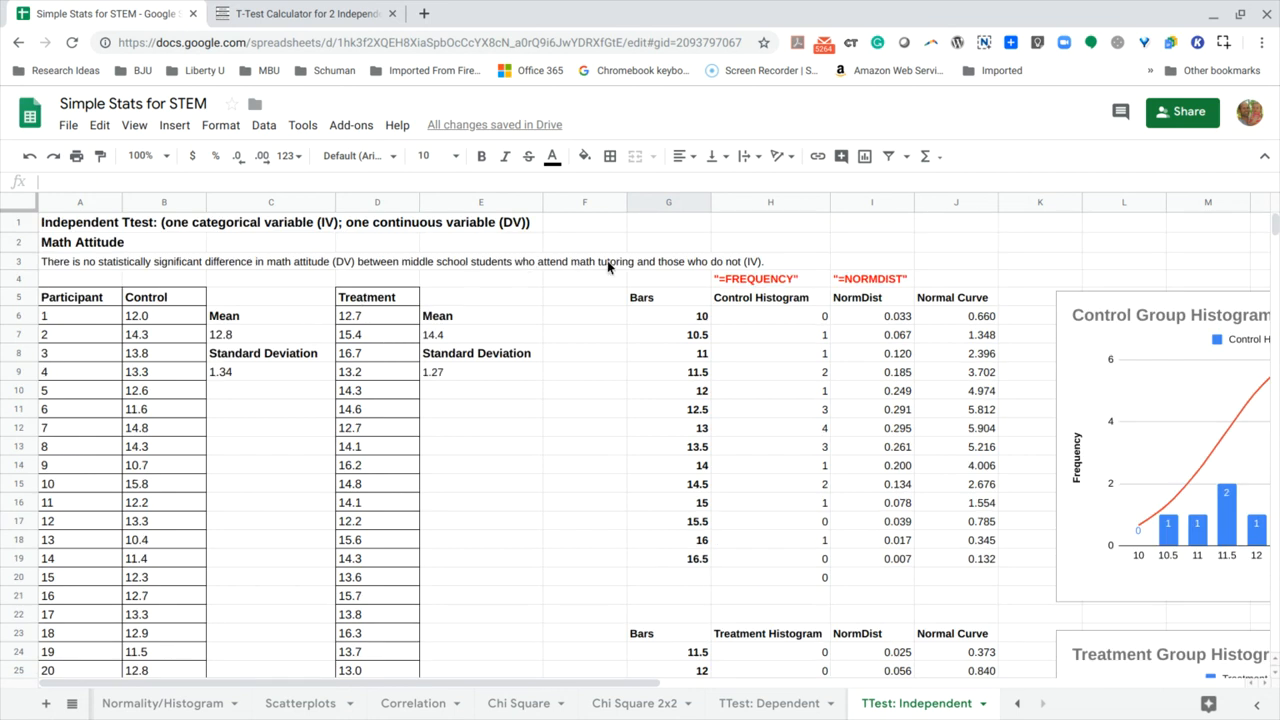
- Switch from the spreadsheet to the t-test calculator page and open its linked effect size calculator at the value entry section
{"action": "scroll", "coordinate": [549, 467], "scroll_direction": "down", "scroll_amount": 14}
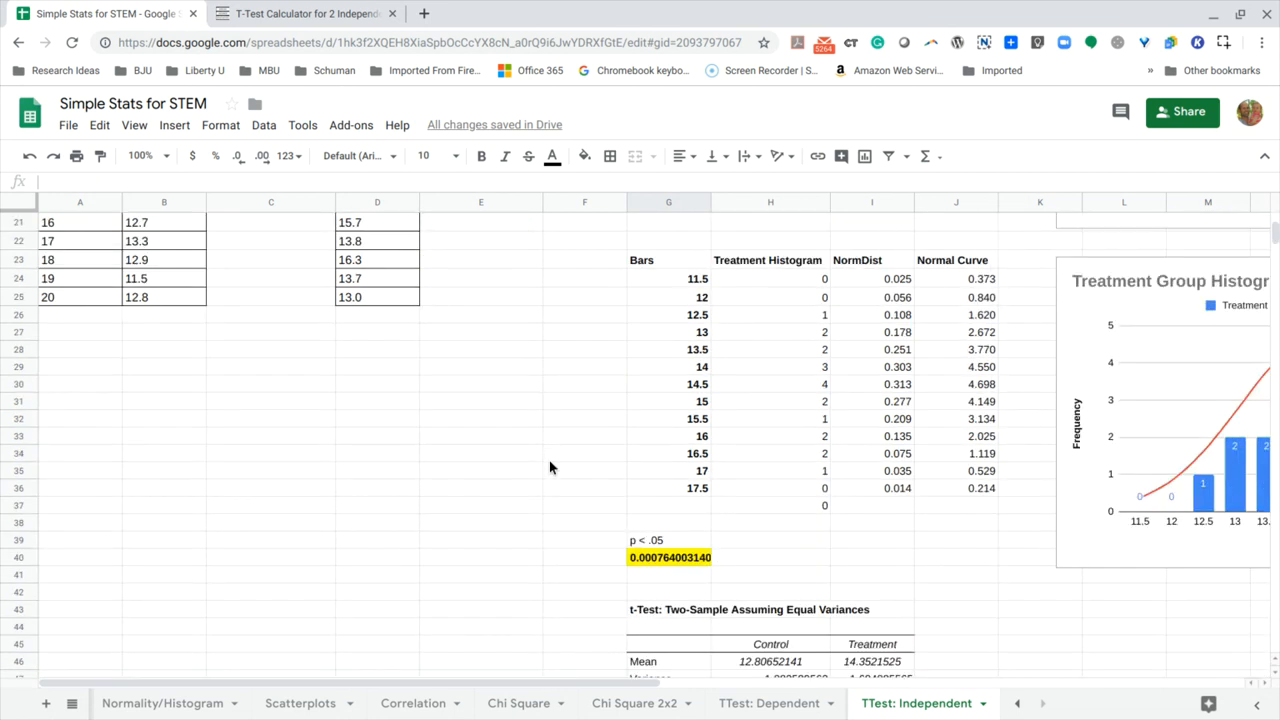
{"action": "scroll", "coordinate": [549, 467], "scroll_direction": "down", "scroll_amount": 2}
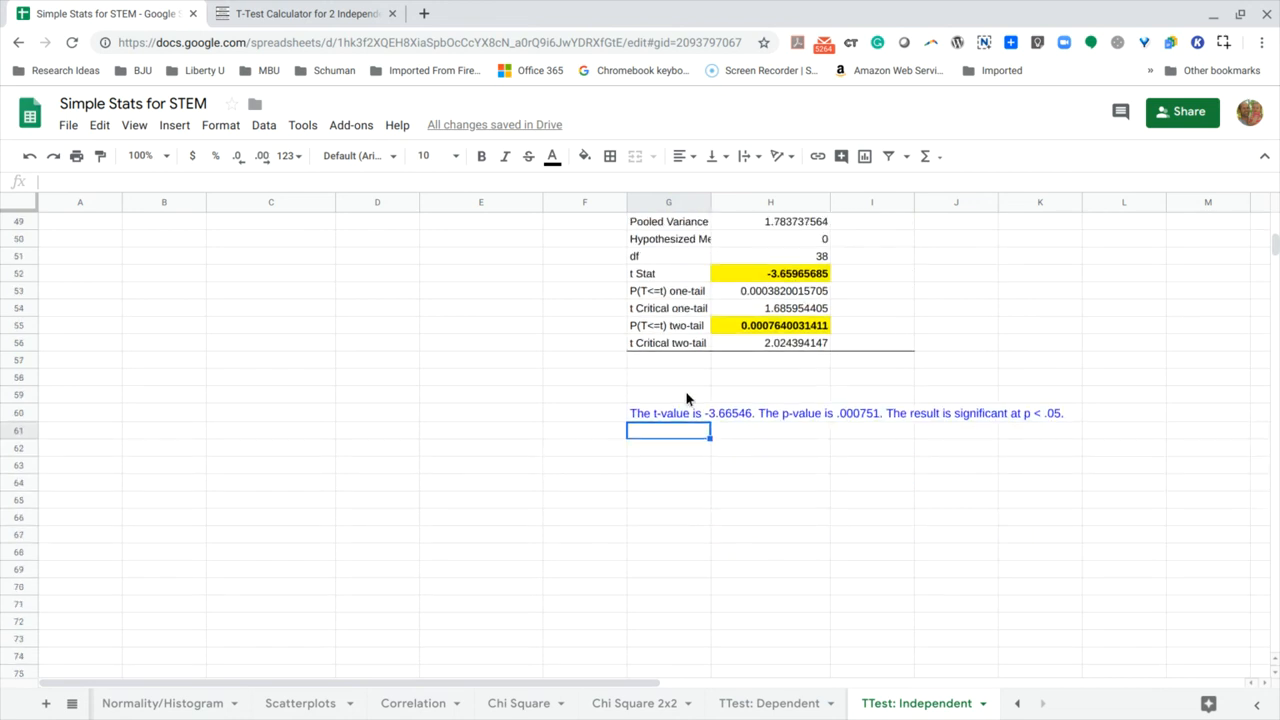
{"action": "left_click", "coordinate": [273, 16]}
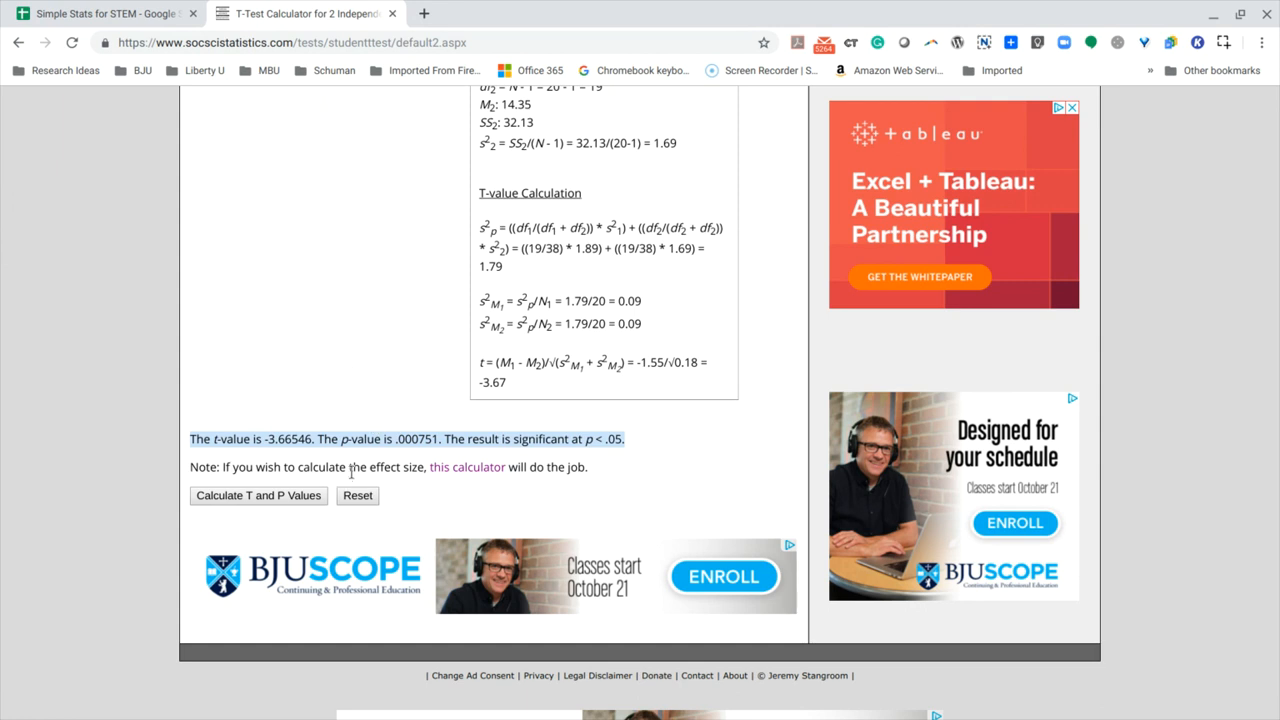
{"action": "left_click", "coordinate": [465, 474]}
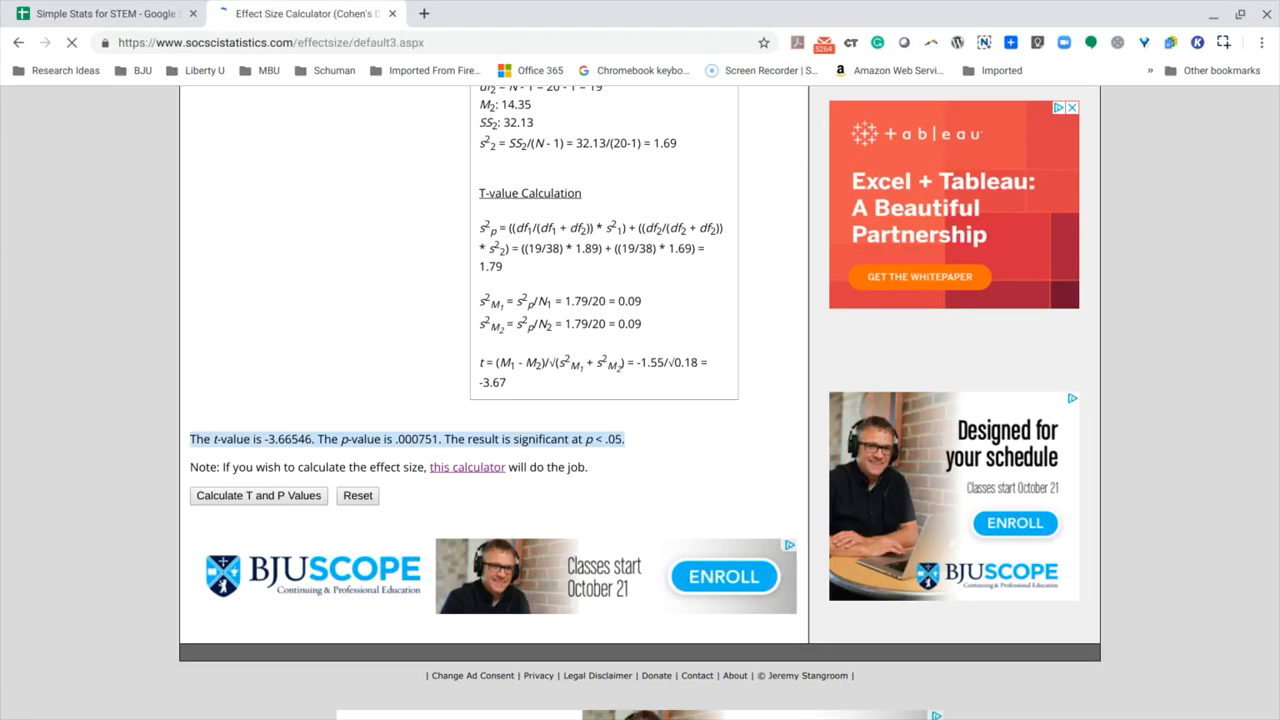
{"action": "scroll", "coordinate": [340, 468], "scroll_direction": "down", "scroll_amount": 5}
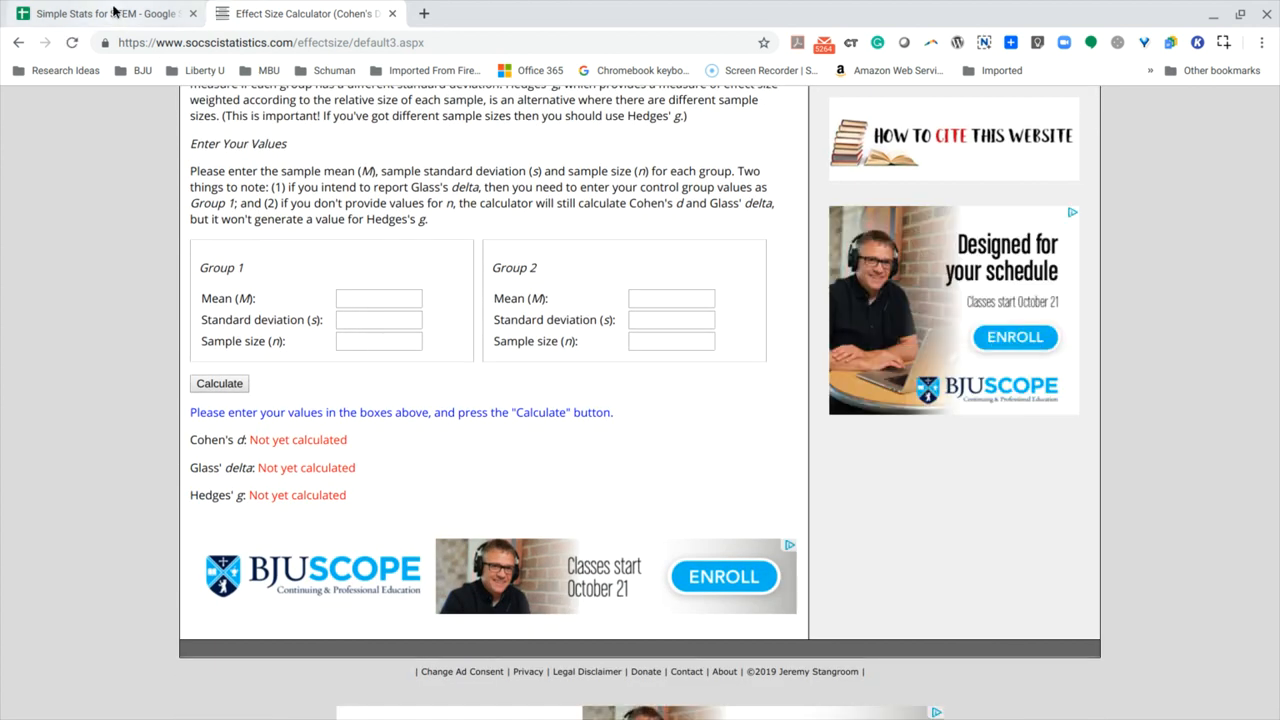
- Look up the control group's statistics in the spreadsheet and enter Group 1 as mean 12.8, standard deviation 1.34 and sample size 20
{"action": "left_click", "coordinate": [114, 12]}
{"action": "scroll", "coordinate": [374, 414], "scroll_direction": "up", "scroll_amount": 15}
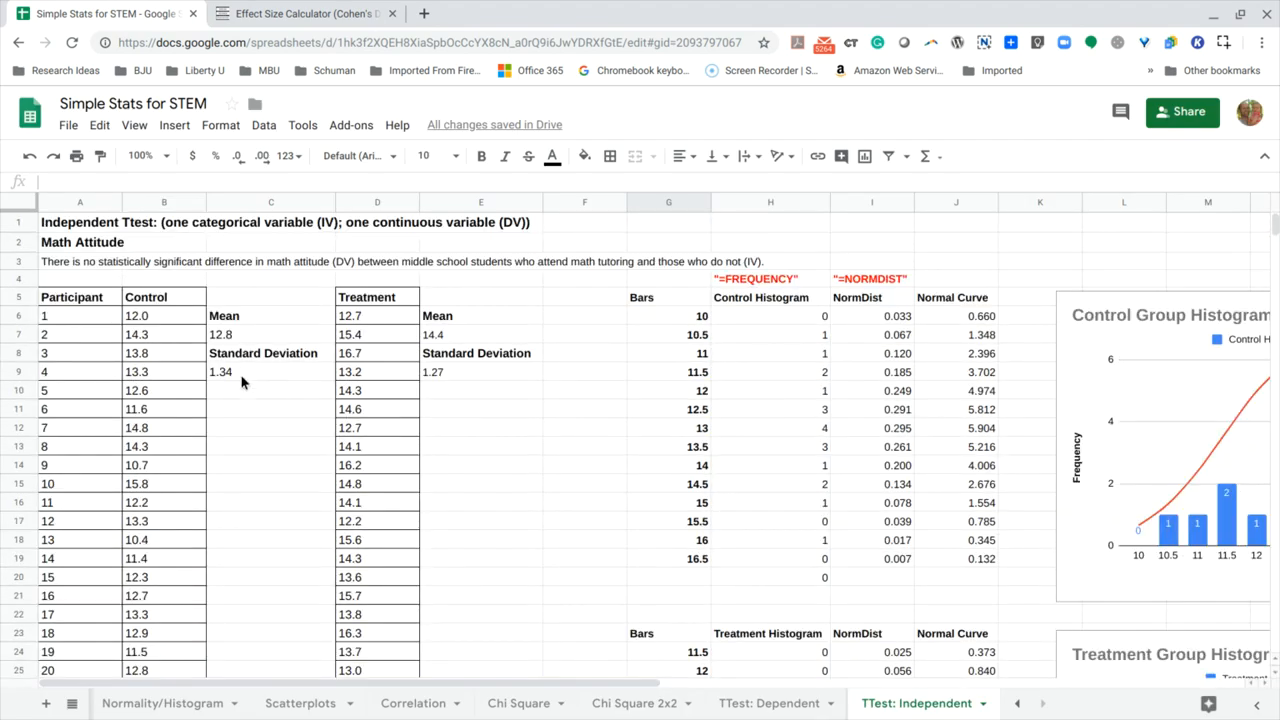
{"action": "left_click", "coordinate": [283, 17]}
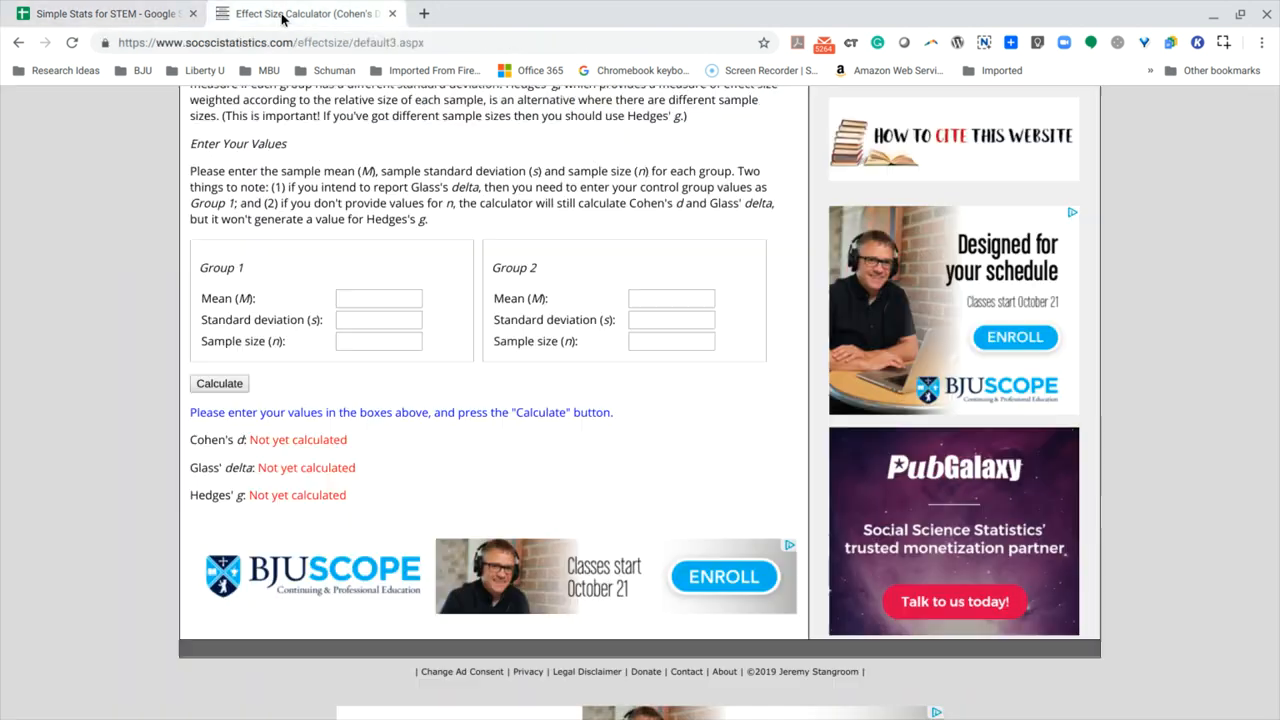
{"action": "left_click", "coordinate": [362, 302]}
{"action": "type", "text": "12.8"}
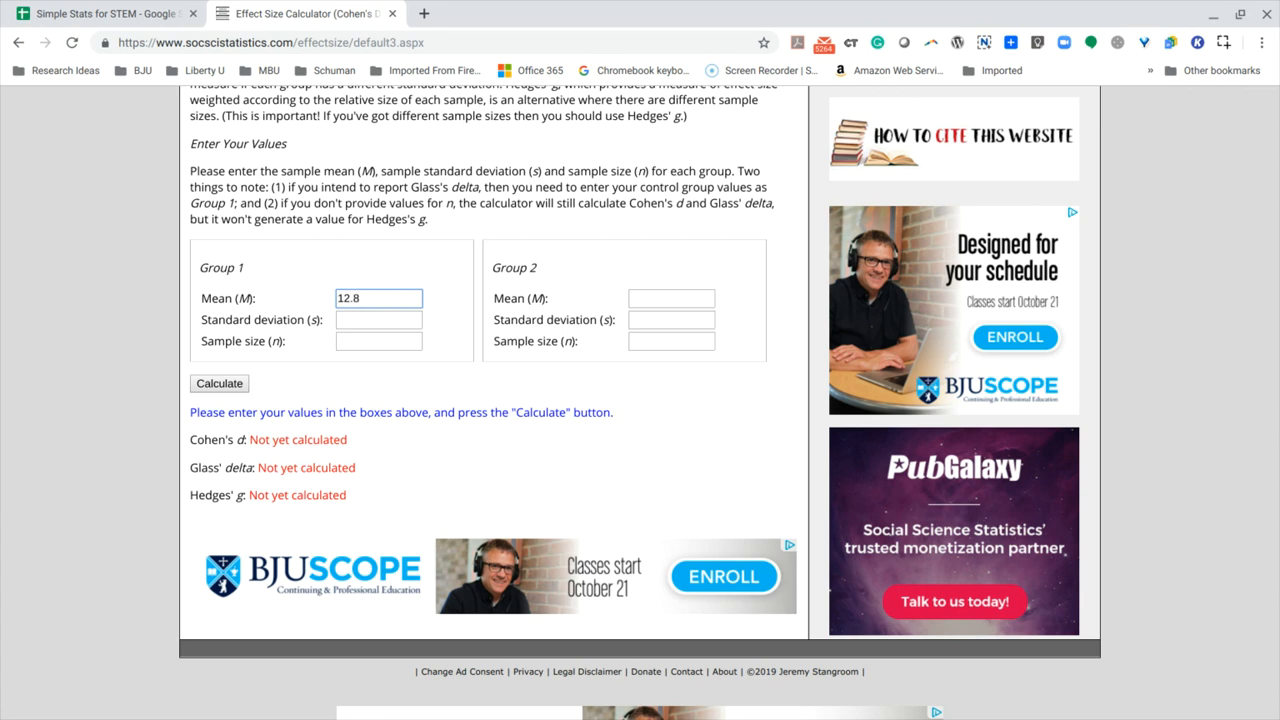
{"action": "key", "text": "Tab"}
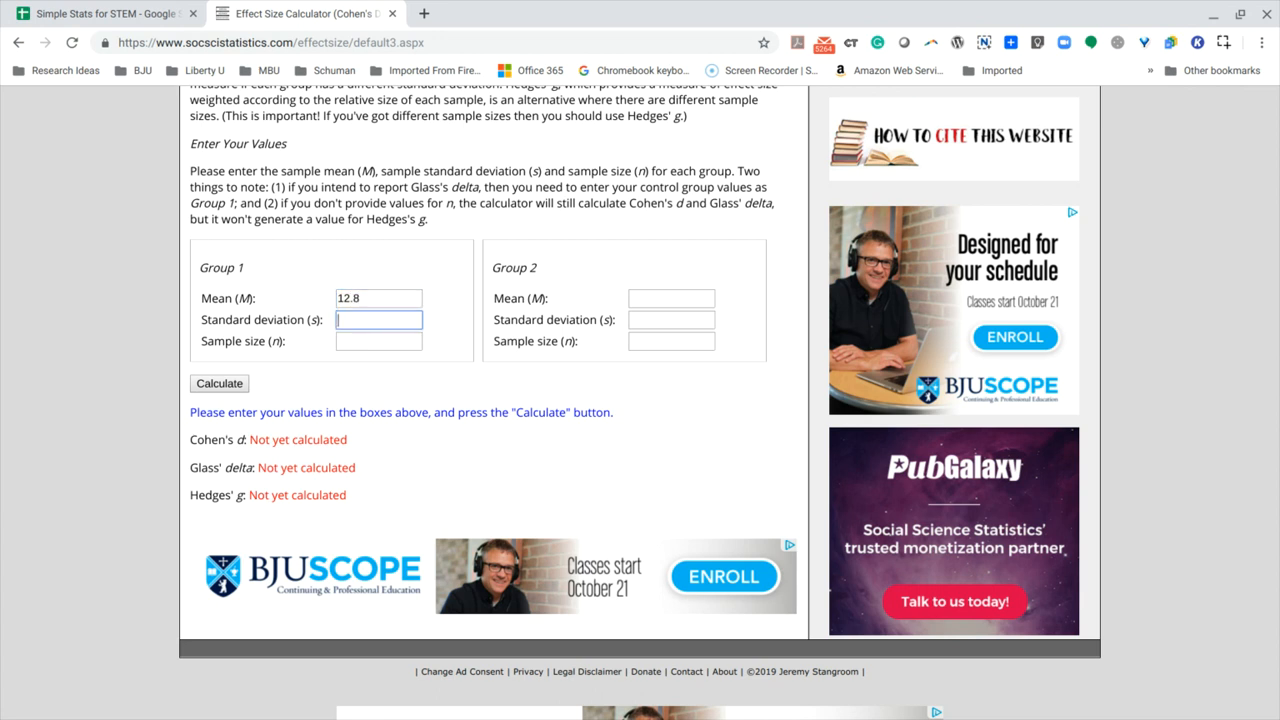
{"action": "left_click", "coordinate": [149, 14]}
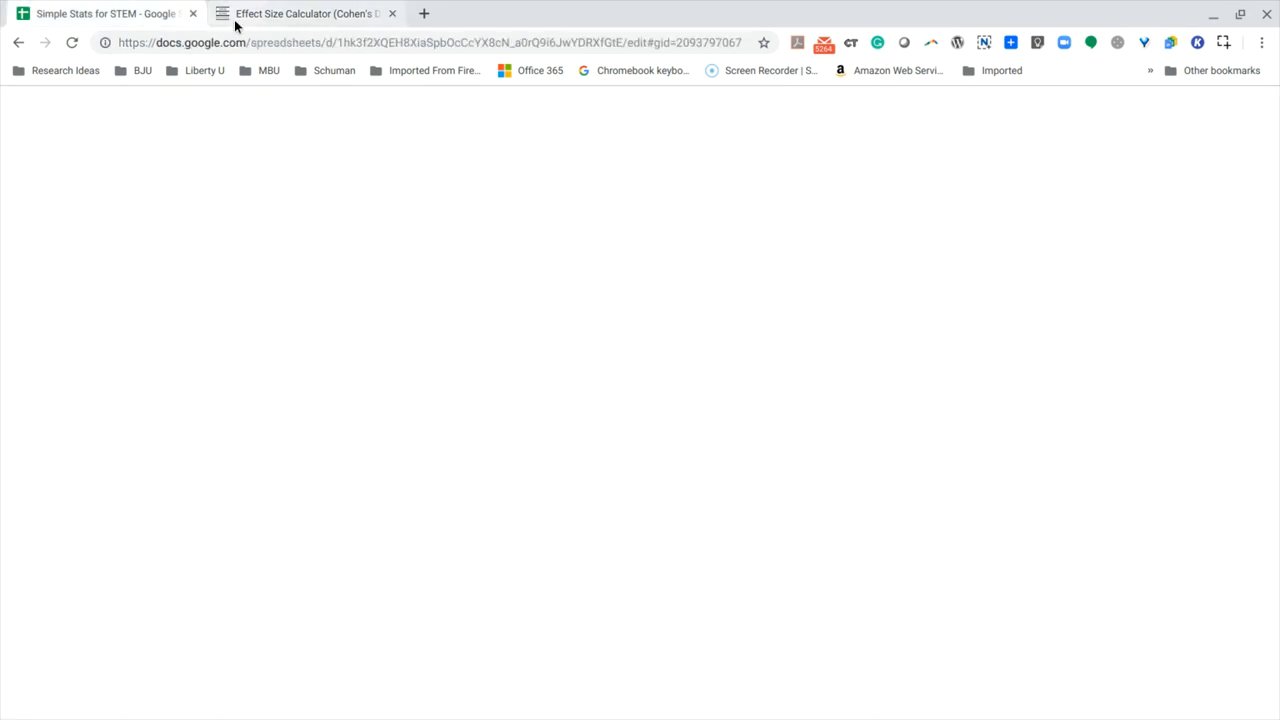
{"action": "left_click", "coordinate": [275, 16]}
{"action": "type", "text": "1.34"}
{"action": "left_click", "coordinate": [376, 343]}
{"action": "type", "text": "20"}
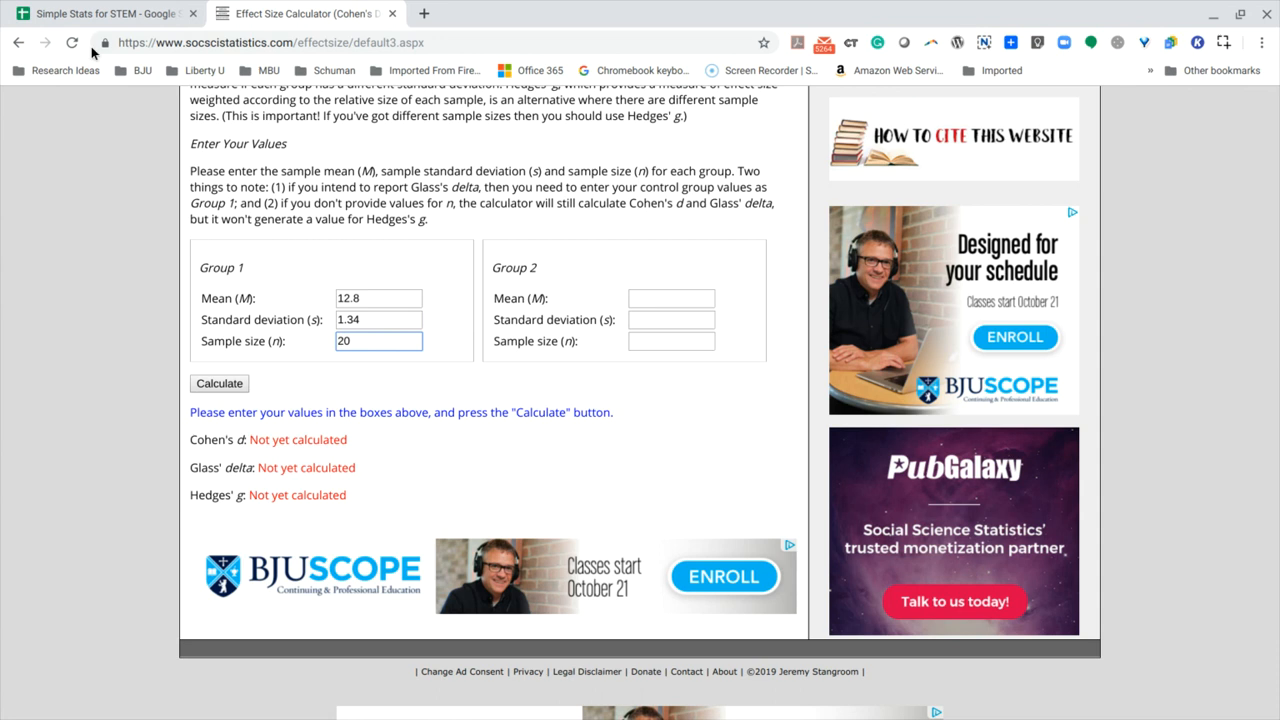
- Look up the treatment group's statistics in the spreadsheet and enter Group 2 as mean 14.4, standard deviation 1.27 and sample size 20
{"action": "left_click", "coordinate": [95, 12]}
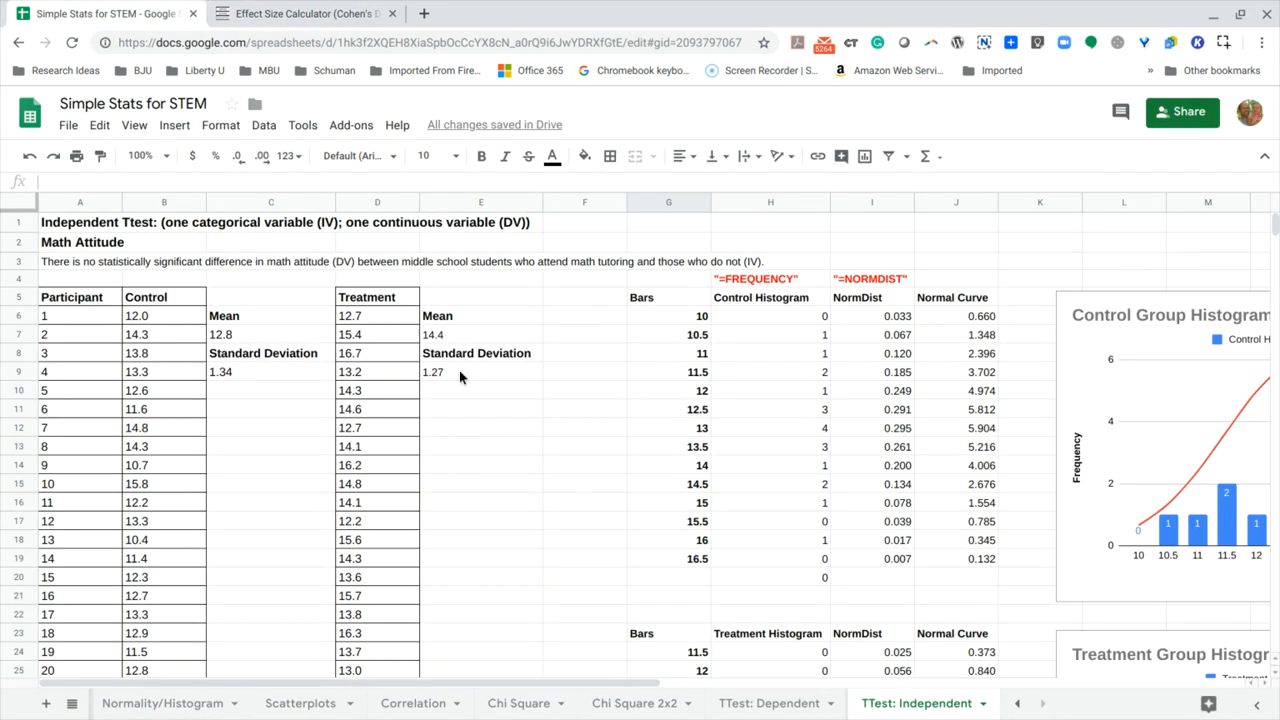
{"action": "left_click", "coordinate": [284, 13]}
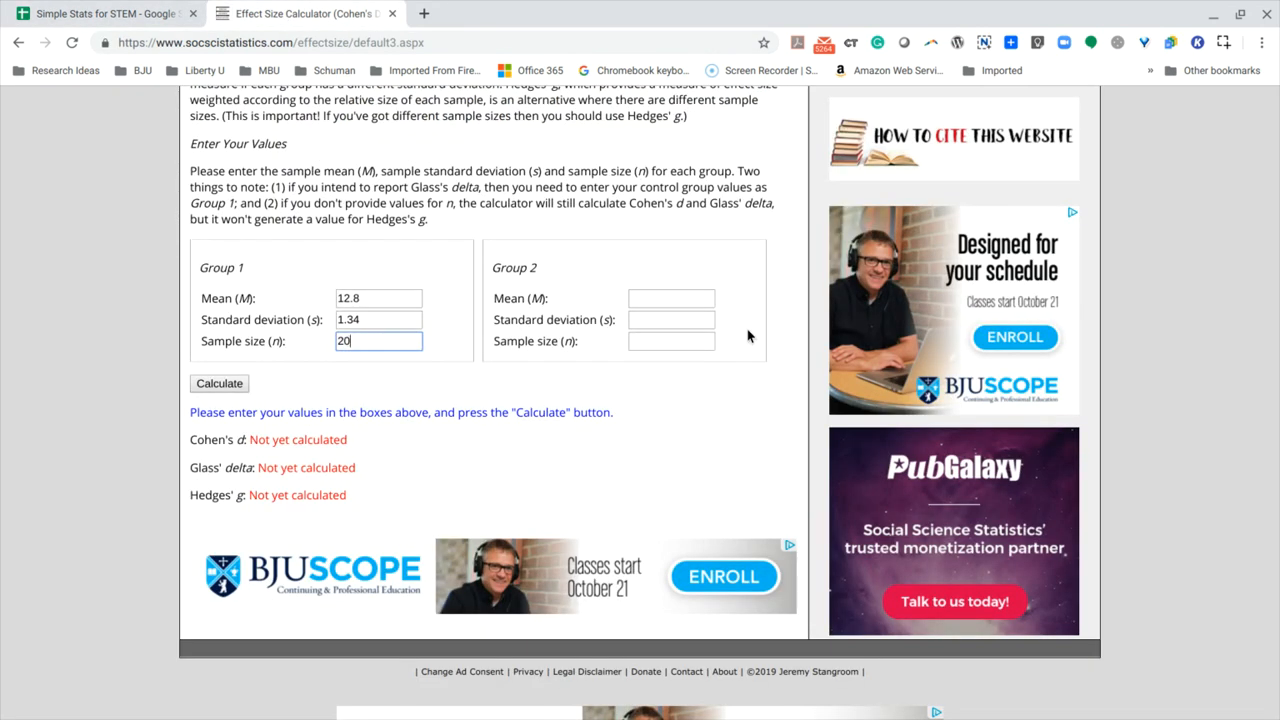
{"action": "left_click", "coordinate": [670, 303]}
{"action": "type", "text": "1"}
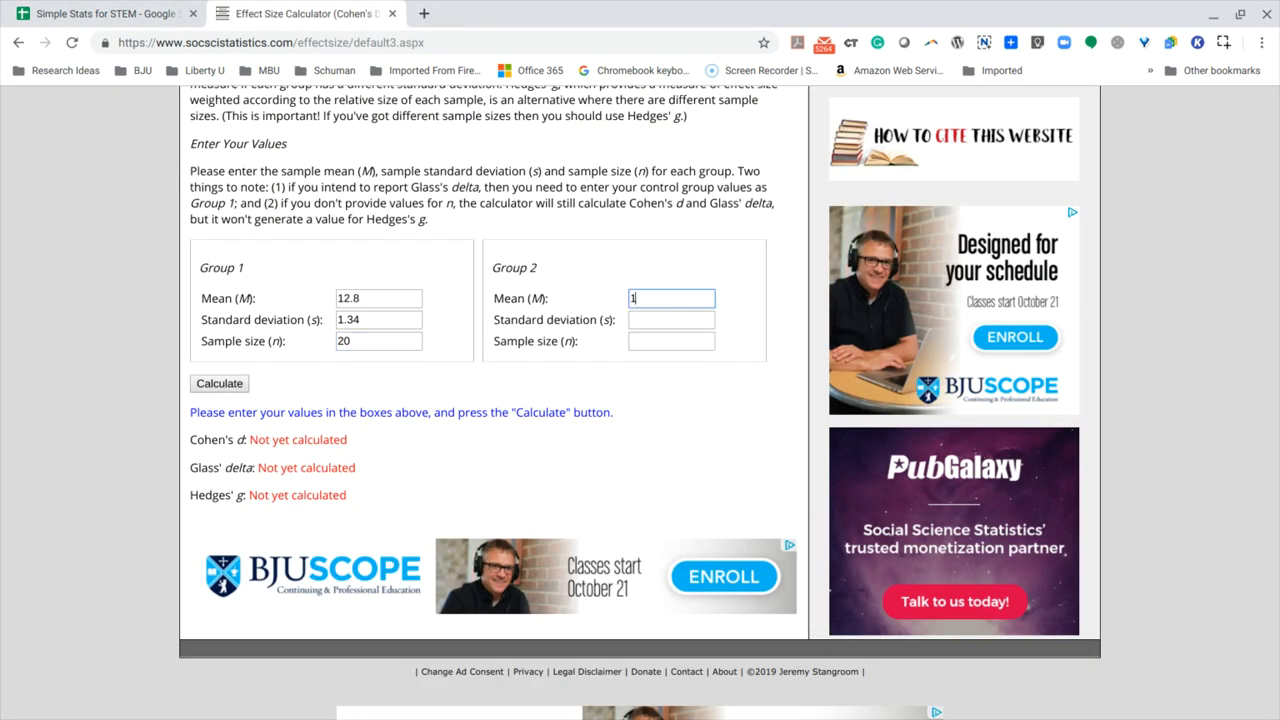
{"action": "type", "text": "4.4"}
{"action": "left_click", "coordinate": [673, 320]}
{"action": "type", "text": "1.27"}
{"action": "key", "text": "Tab"}
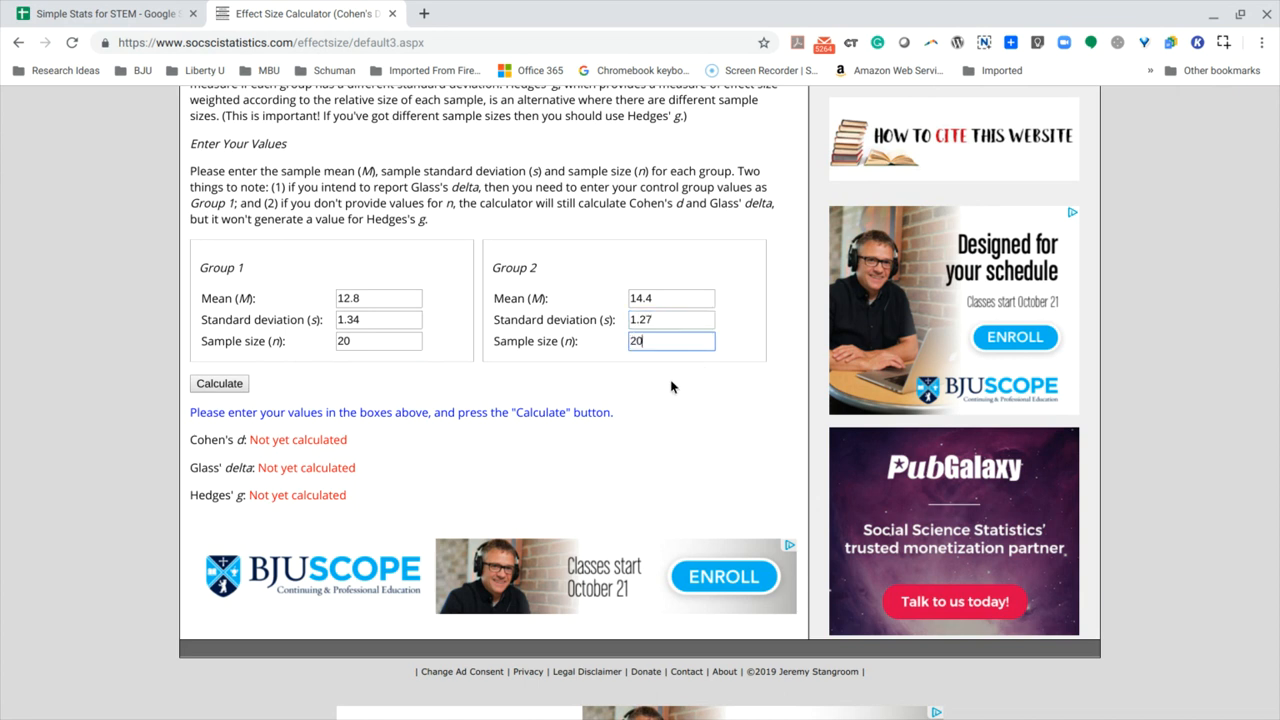
- Calculate the effect sizes and copy only the final Cohen's d value from the results
{"action": "left_click", "coordinate": [220, 385]}
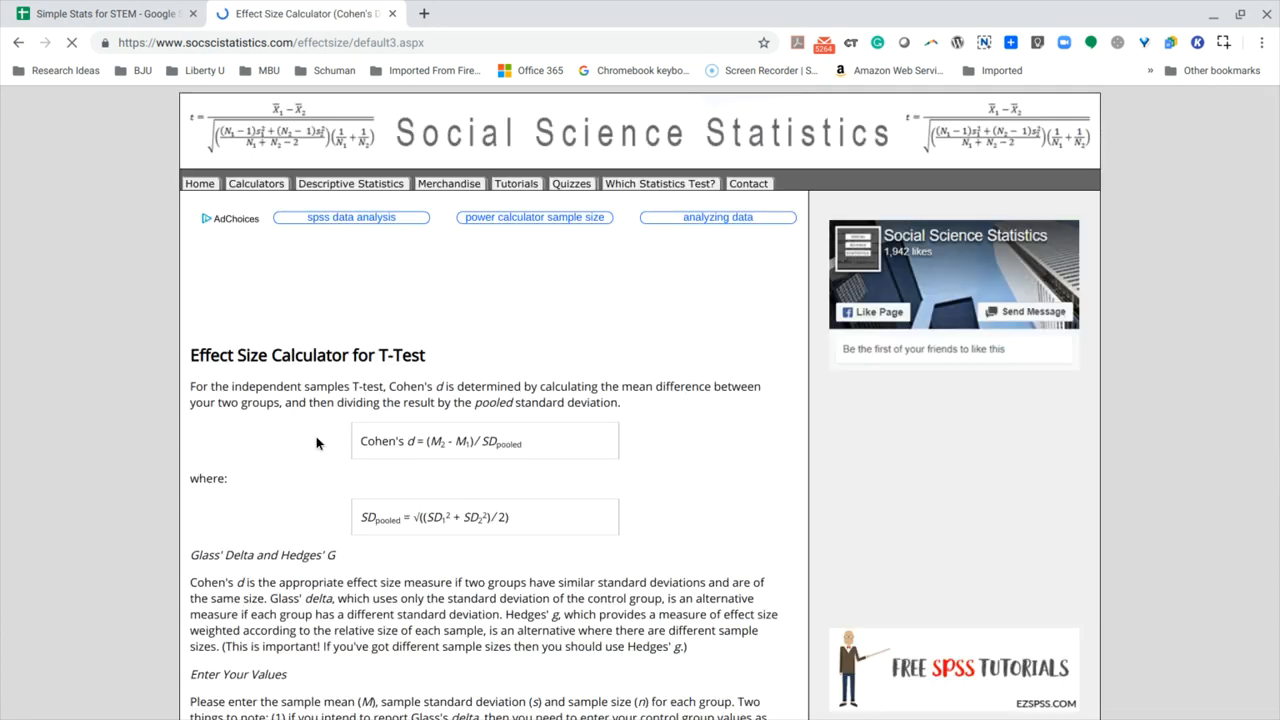
{"action": "scroll", "coordinate": [316, 436], "scroll_direction": "down", "scroll_amount": 3}
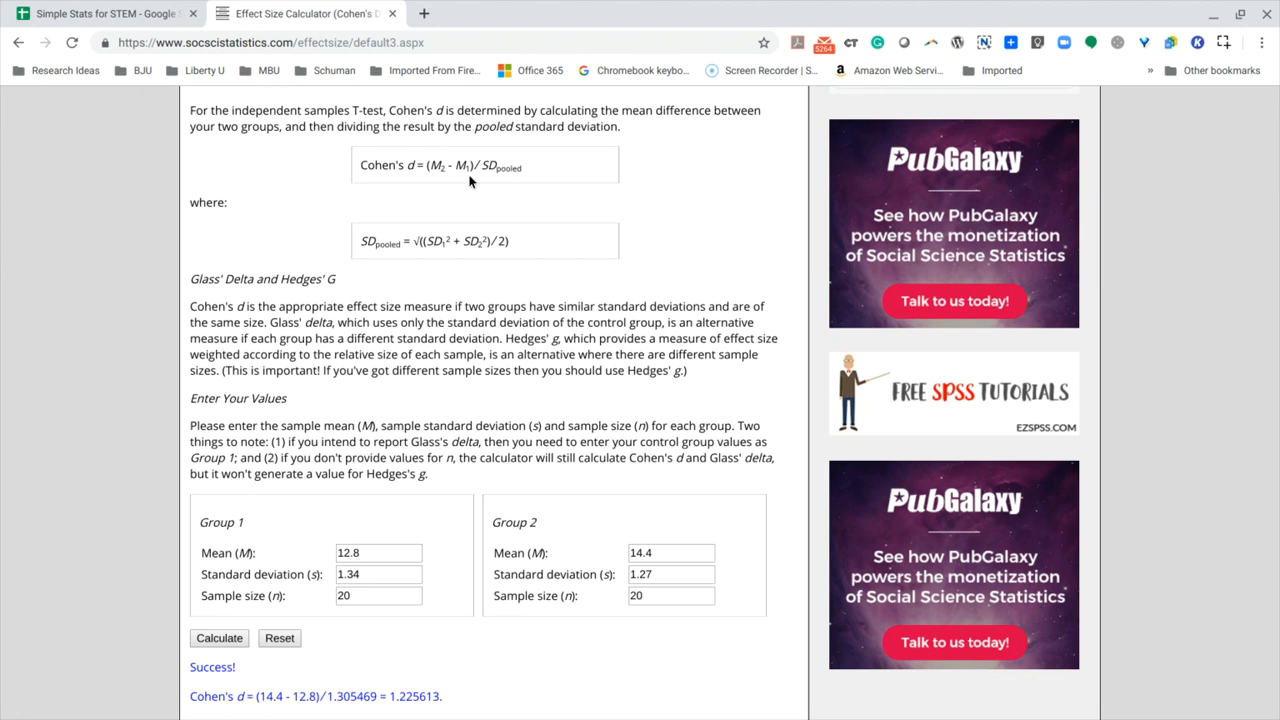
{"action": "scroll", "coordinate": [311, 260], "scroll_direction": "down", "scroll_amount": 3}
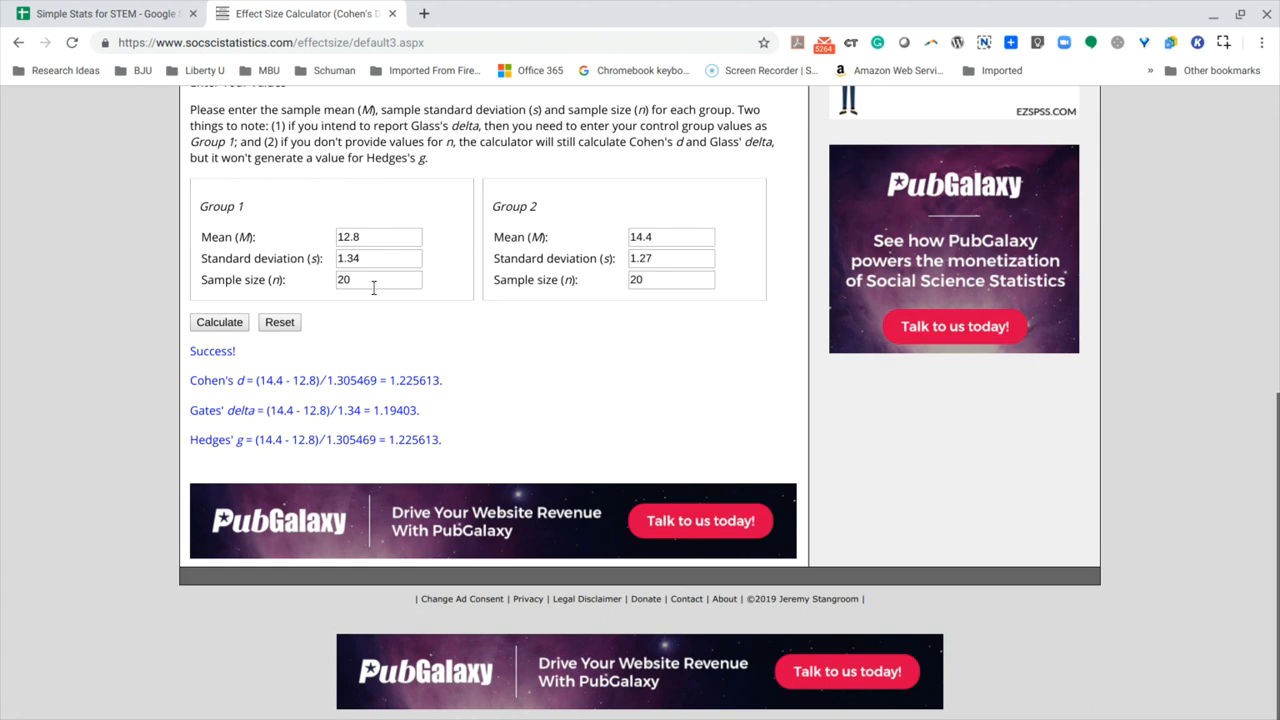
{"action": "left_click_drag", "start_coordinate": [449, 384], "coordinate": [186, 390]}
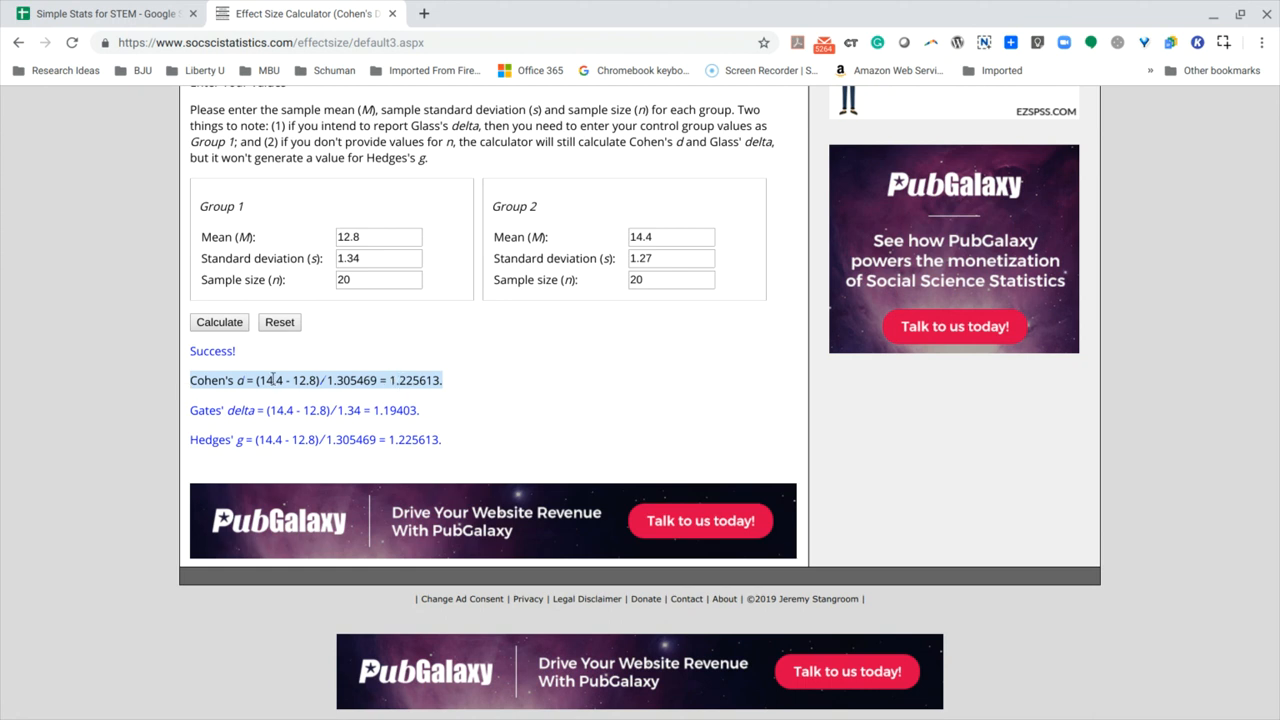
{"action": "left_click", "coordinate": [389, 380]}
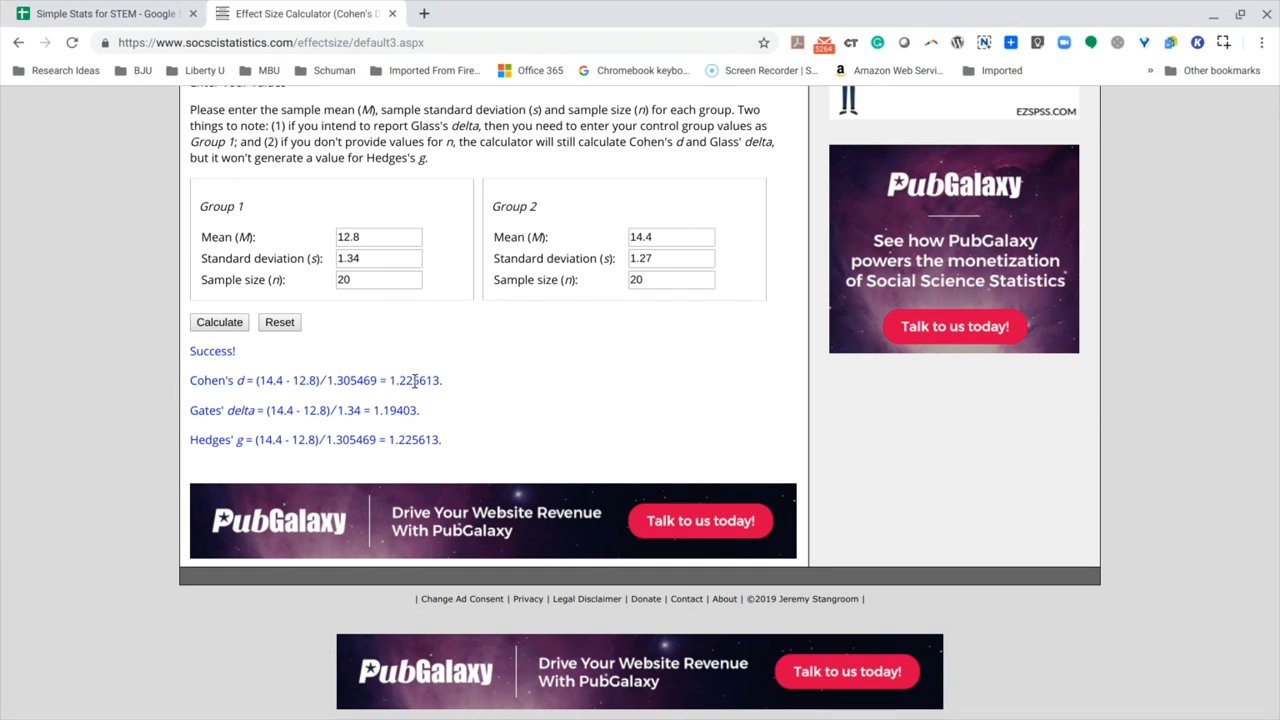
{"action": "left_click_drag", "start_coordinate": [451, 386], "coordinate": [390, 382]}
{"action": "key", "text": "ctrl+c"}
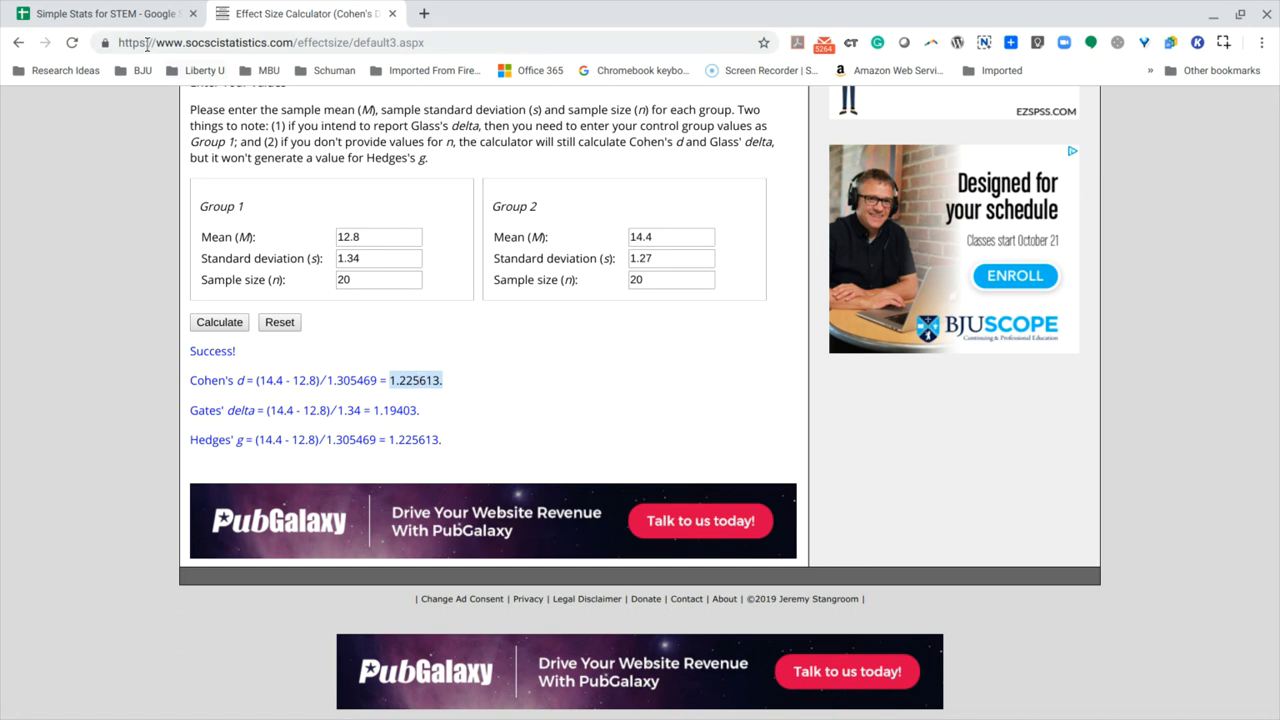
- Return to the spreadsheet, paste the Cohen's d value into G61 under the t-test result sentence and reset its fill color
{"action": "left_click", "coordinate": [128, 18]}
{"action": "scroll", "coordinate": [660, 443], "scroll_direction": "down", "scroll_amount": 5}
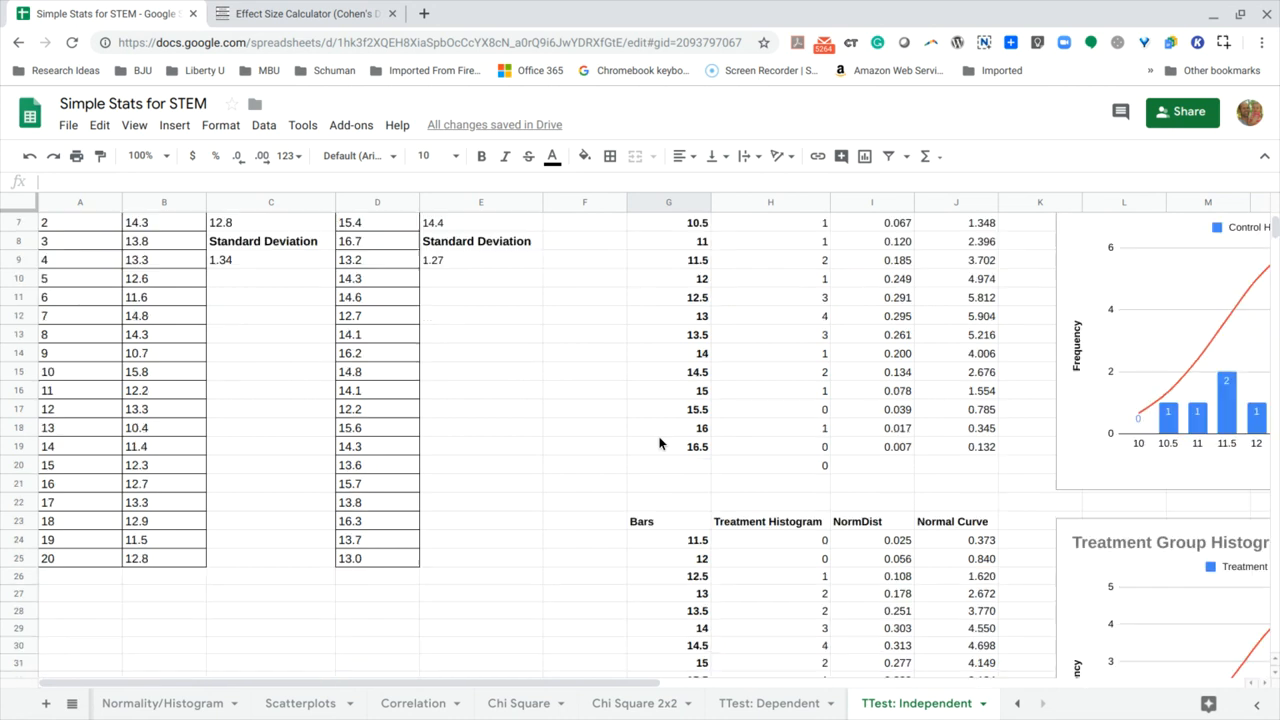
{"action": "scroll", "coordinate": [660, 443], "scroll_direction": "down", "scroll_amount": 8}
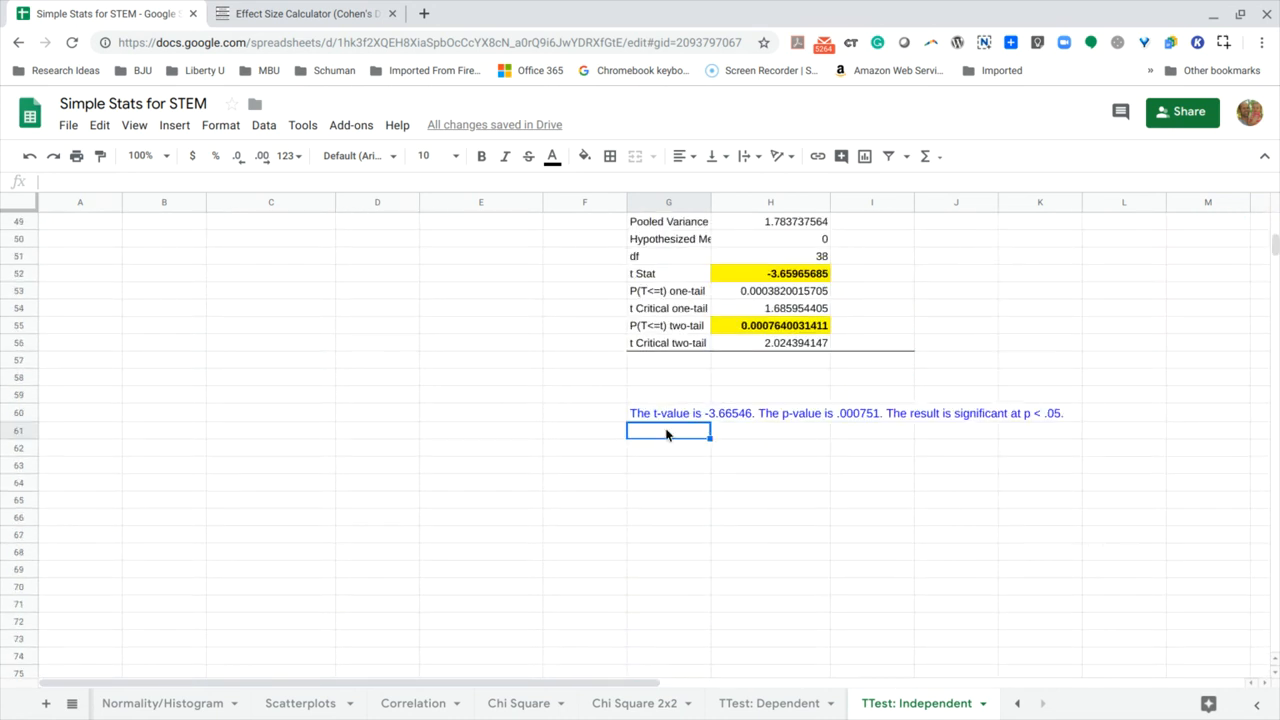
{"action": "key", "text": "ctrl+v"}
{"action": "left_click", "coordinate": [679, 450]}
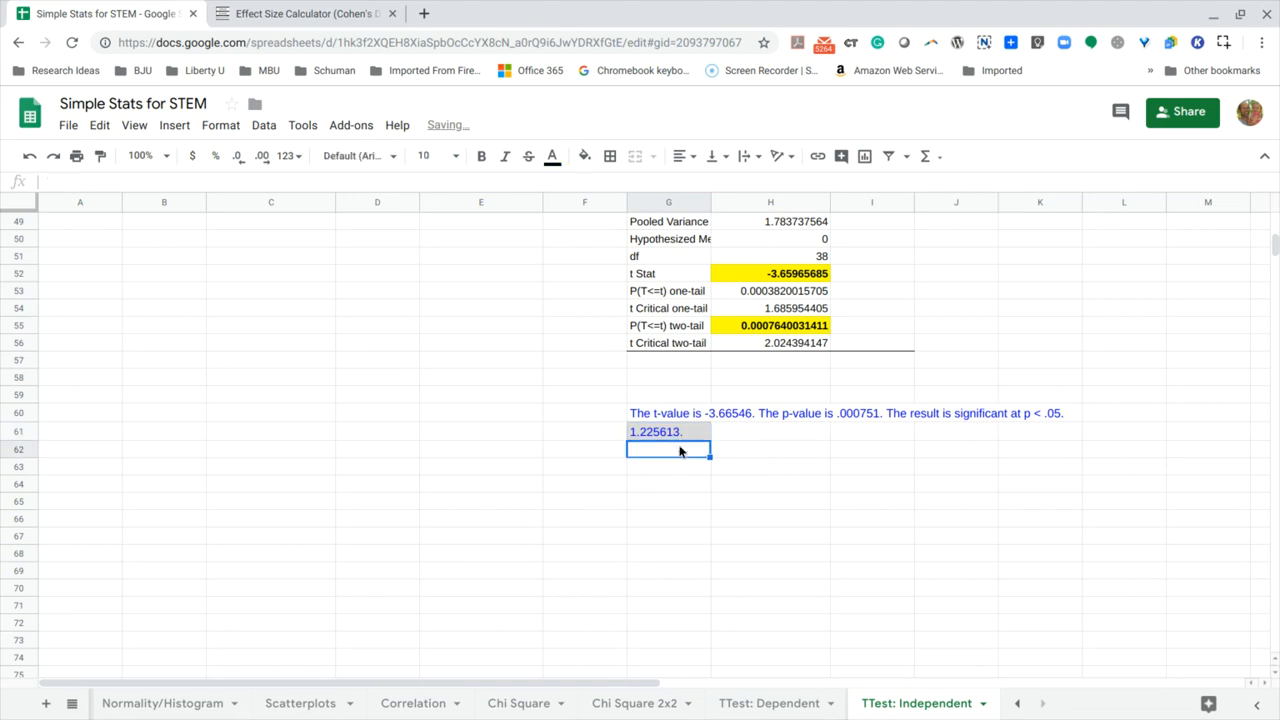
{"action": "left_click", "coordinate": [679, 431]}
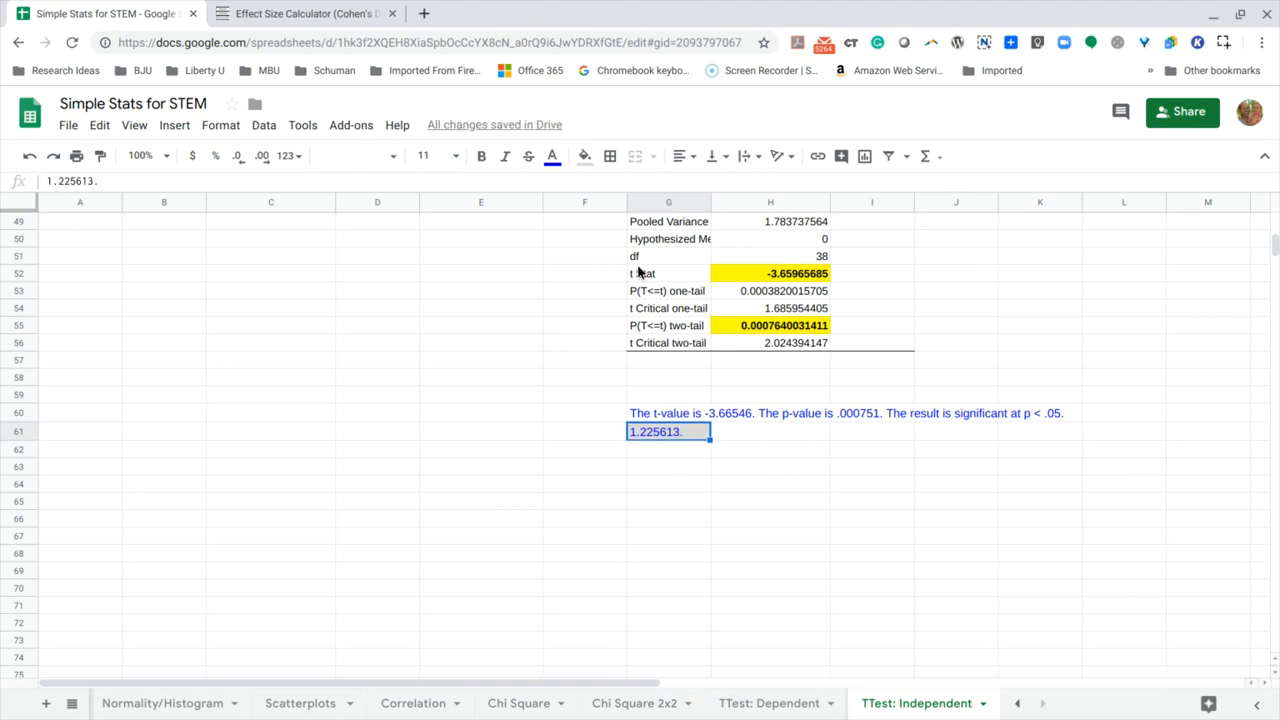
{"action": "left_click", "coordinate": [584, 160]}
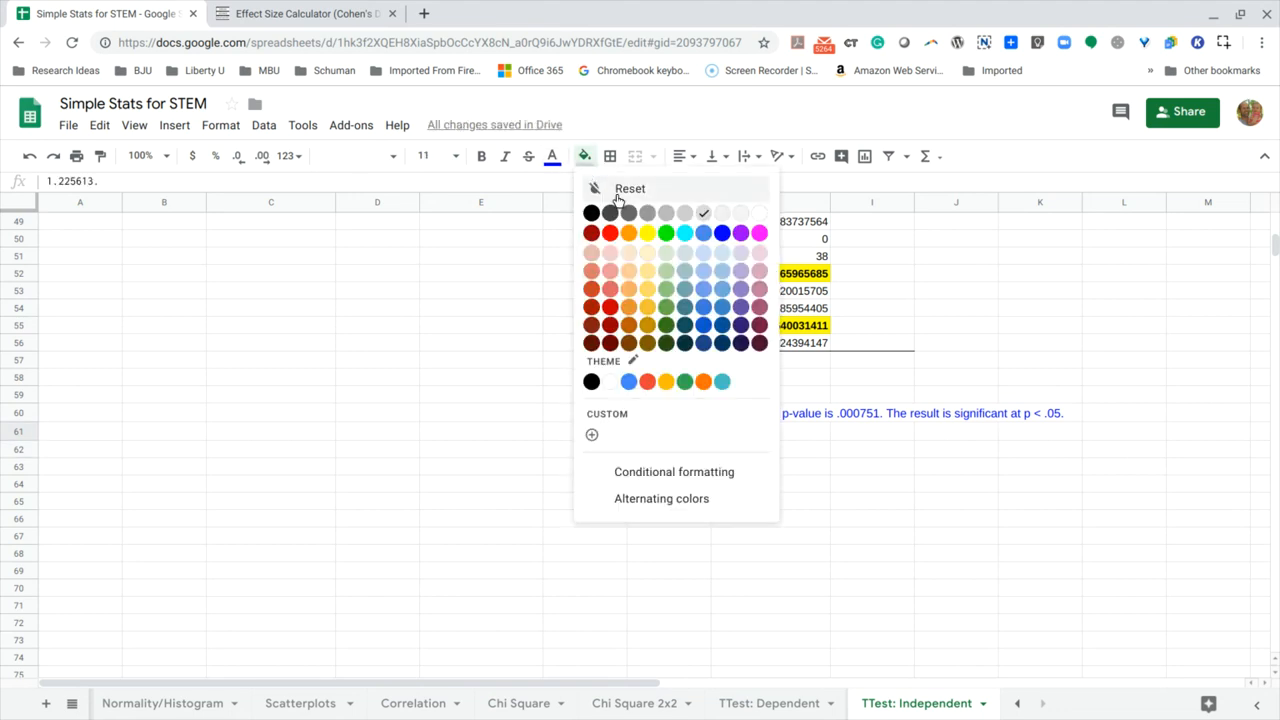
{"action": "left_click", "coordinate": [617, 197]}
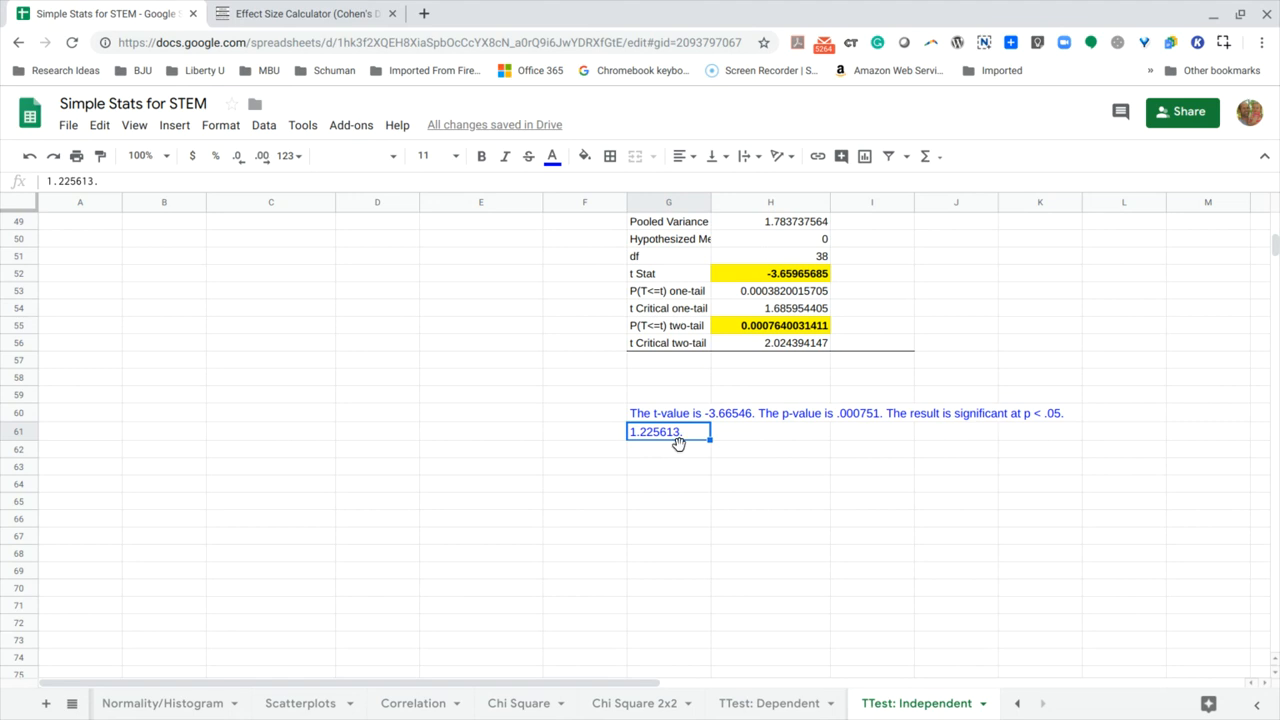
- Move the Cohen's d value from G61 to H61 and label it "Effect" in G61
{"action": "key", "text": "ctrl+c"}
{"action": "left_click_drag", "start_coordinate": [697, 441], "coordinate": [737, 436]}
{"action": "left_click", "coordinate": [686, 440]}
{"action": "type", "text": "Effet"}
{"action": "key", "text": "BackSpace"}
{"action": "type", "text": "ct"}
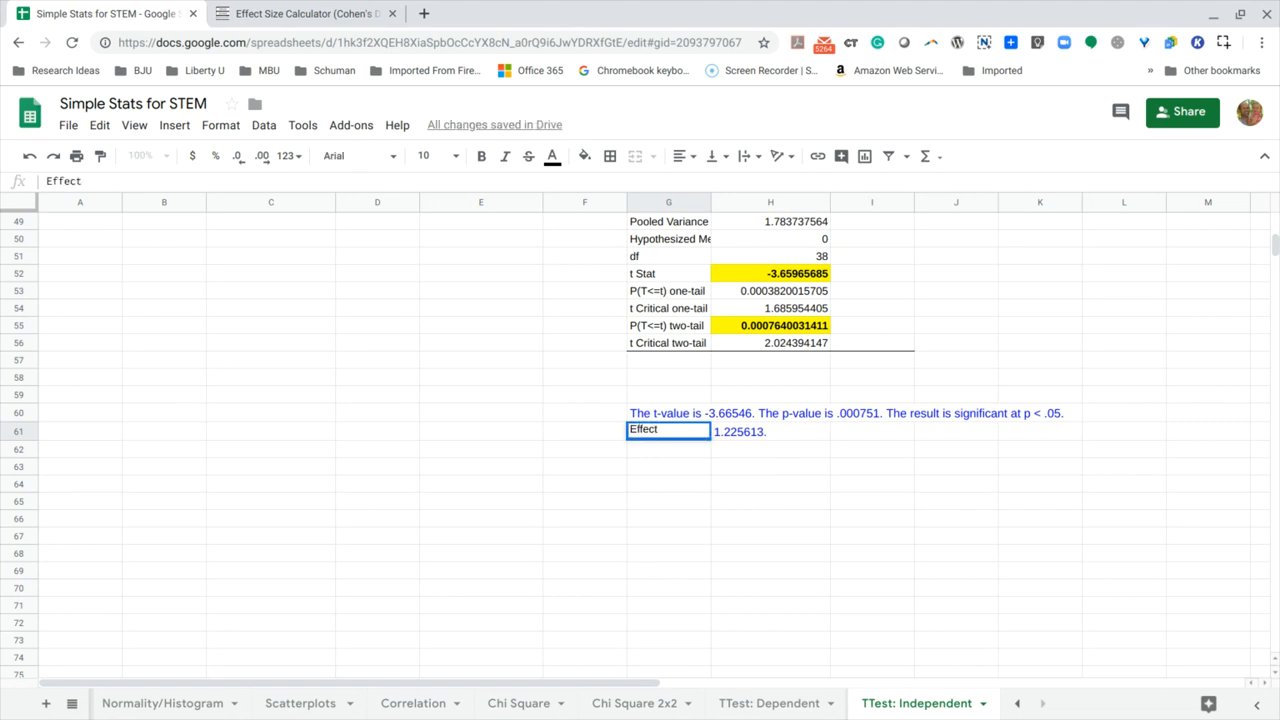
{"action": "key", "text": "Return"}
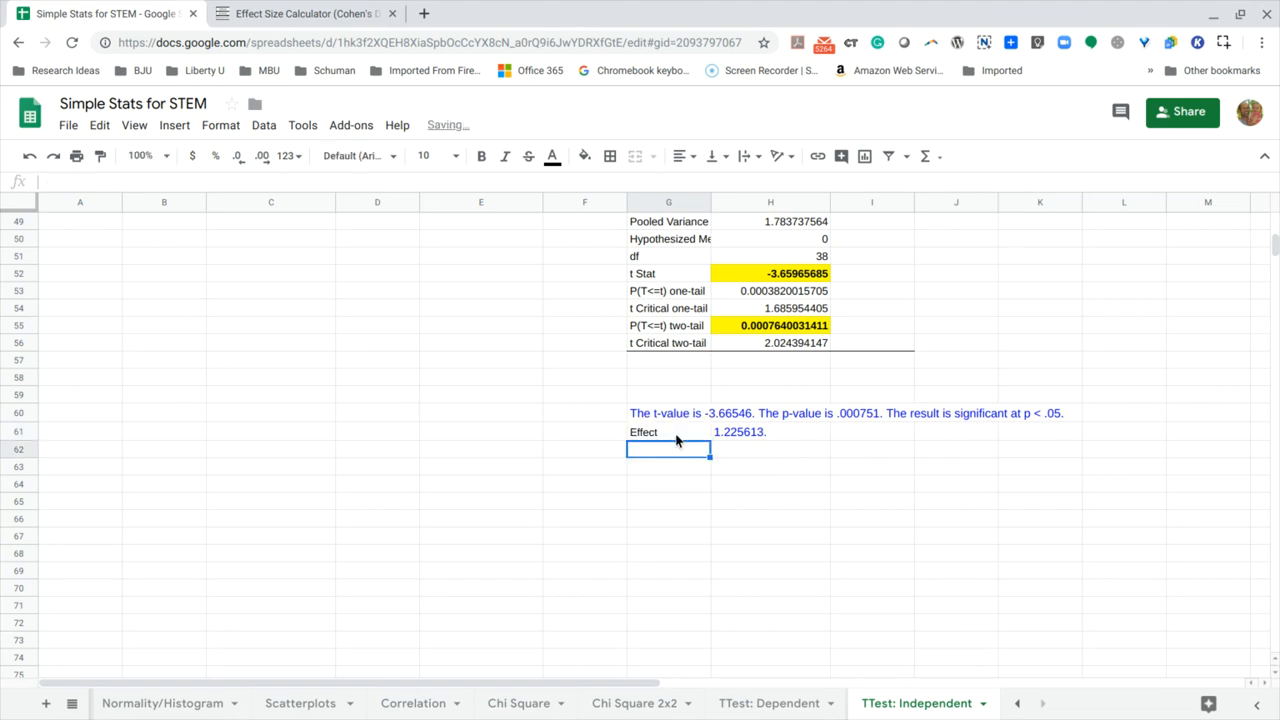
- Change the text color of the "Effect" label in G61 to blue
{"action": "left_click", "coordinate": [676, 440]}
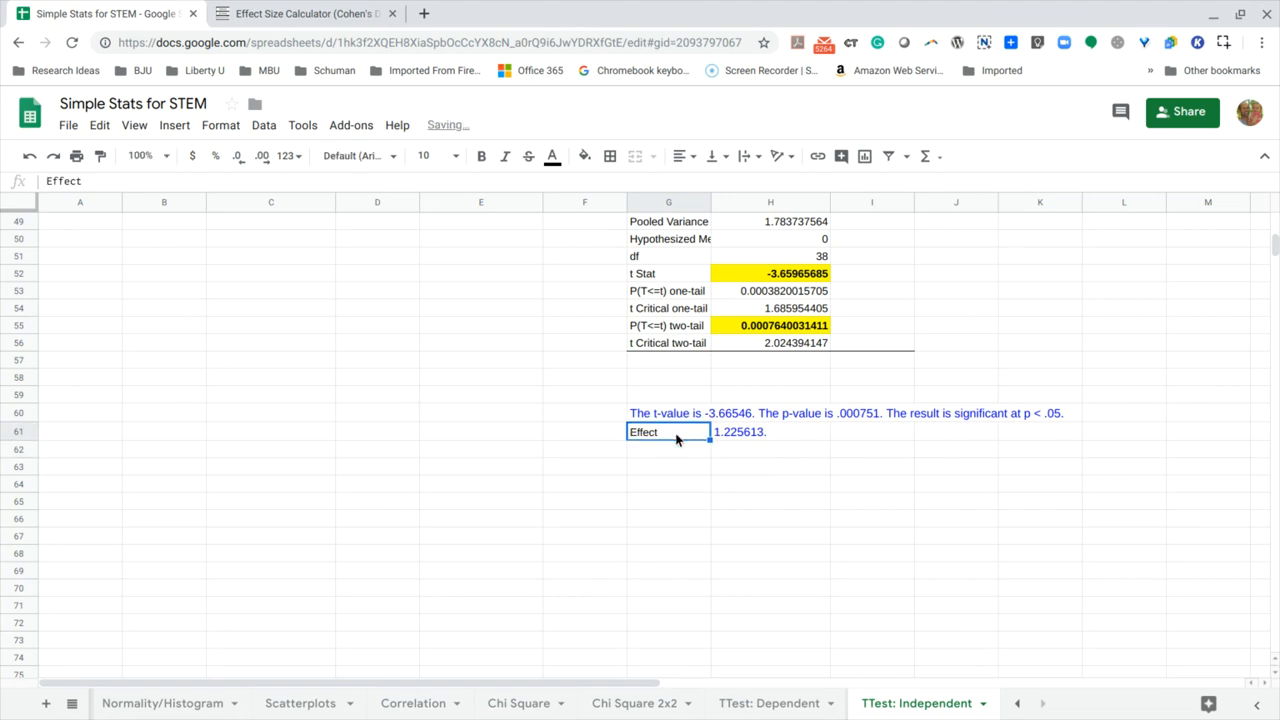
{"action": "left_click", "coordinate": [552, 157]}
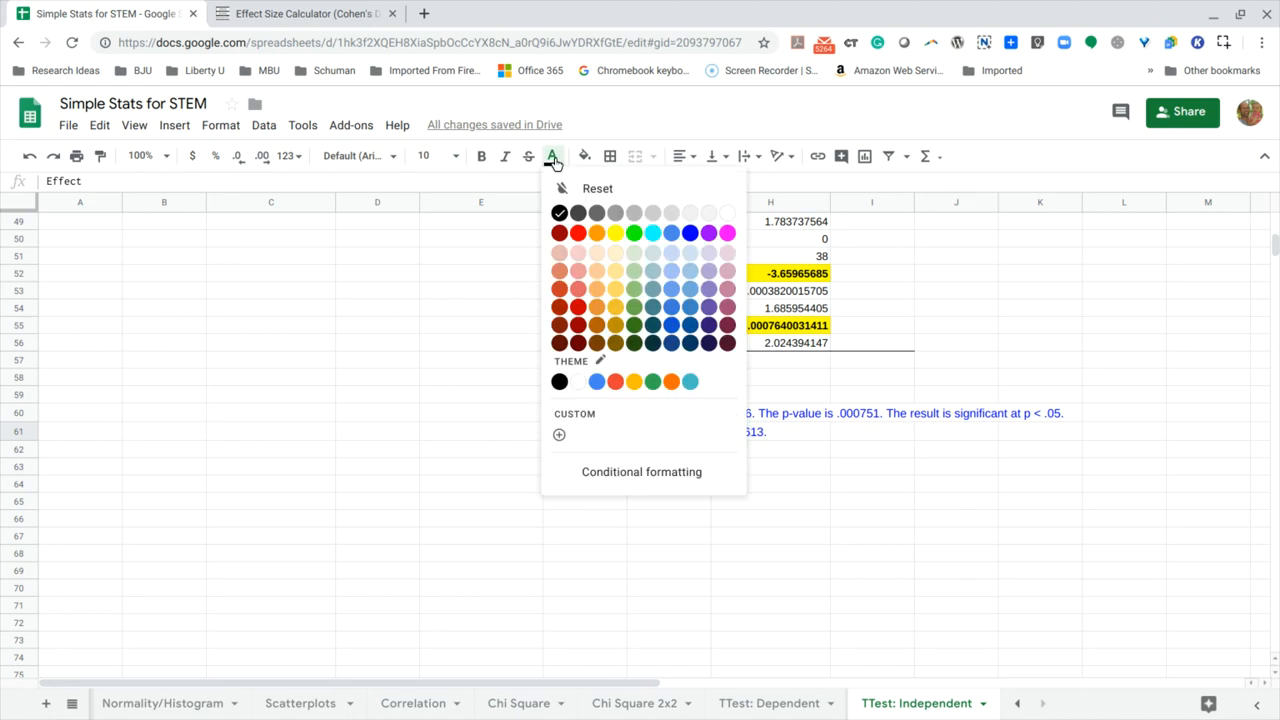
{"action": "left_click", "coordinate": [690, 233]}
{"action": "left_click", "coordinate": [799, 508]}
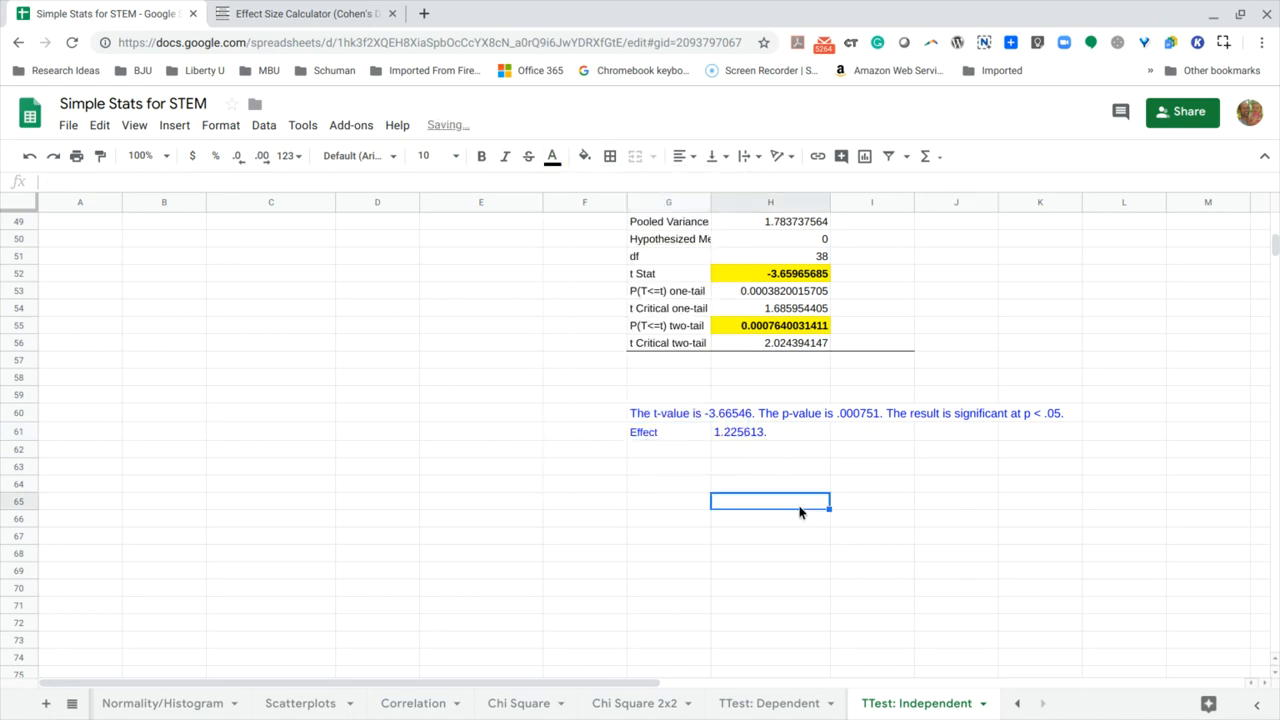
- Enter "High effect" in I61 beside the effect size value and select the surrounding result range F59:K62
{"action": "left_click", "coordinate": [855, 438]}
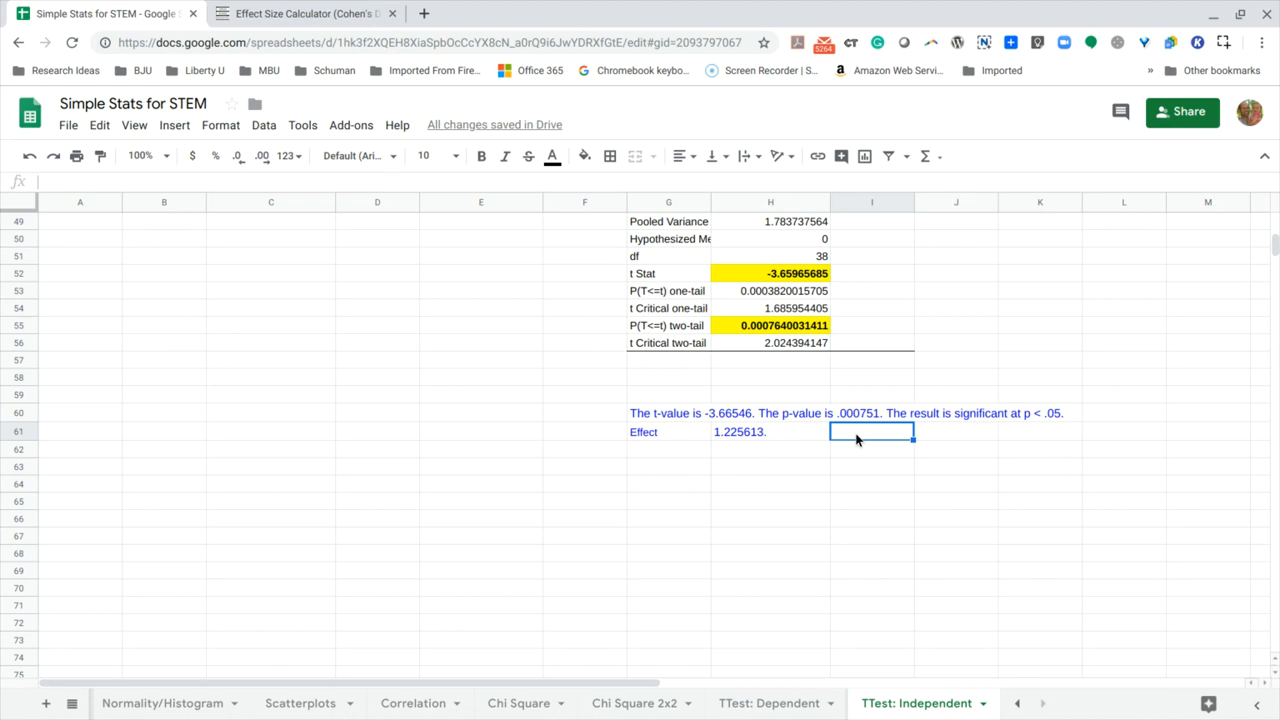
{"action": "type", "text": "High effect"}
{"action": "key", "text": "Return"}
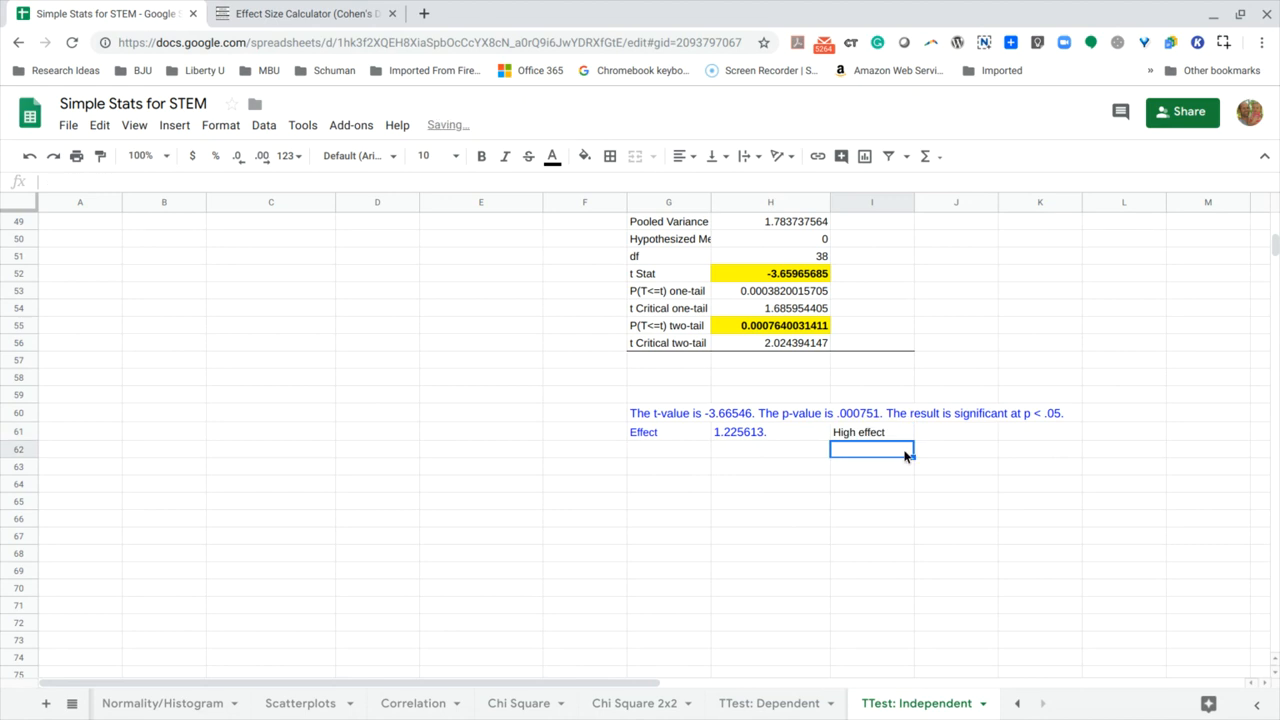
{"action": "left_click_drag", "start_coordinate": [608, 398], "coordinate": [1052, 460]}
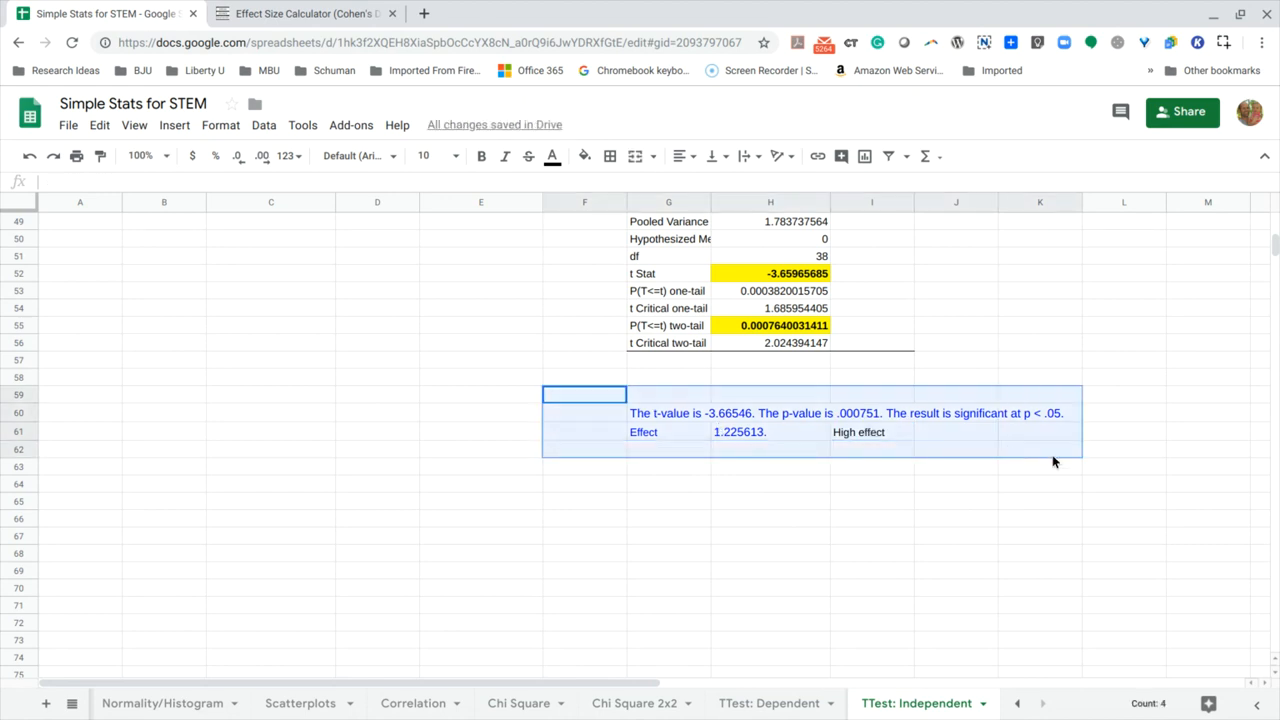
- Review the math attitude data, the group histograms, and the t-test table with the significance and effect size results below it
{"action": "left_click", "coordinate": [852, 507]}
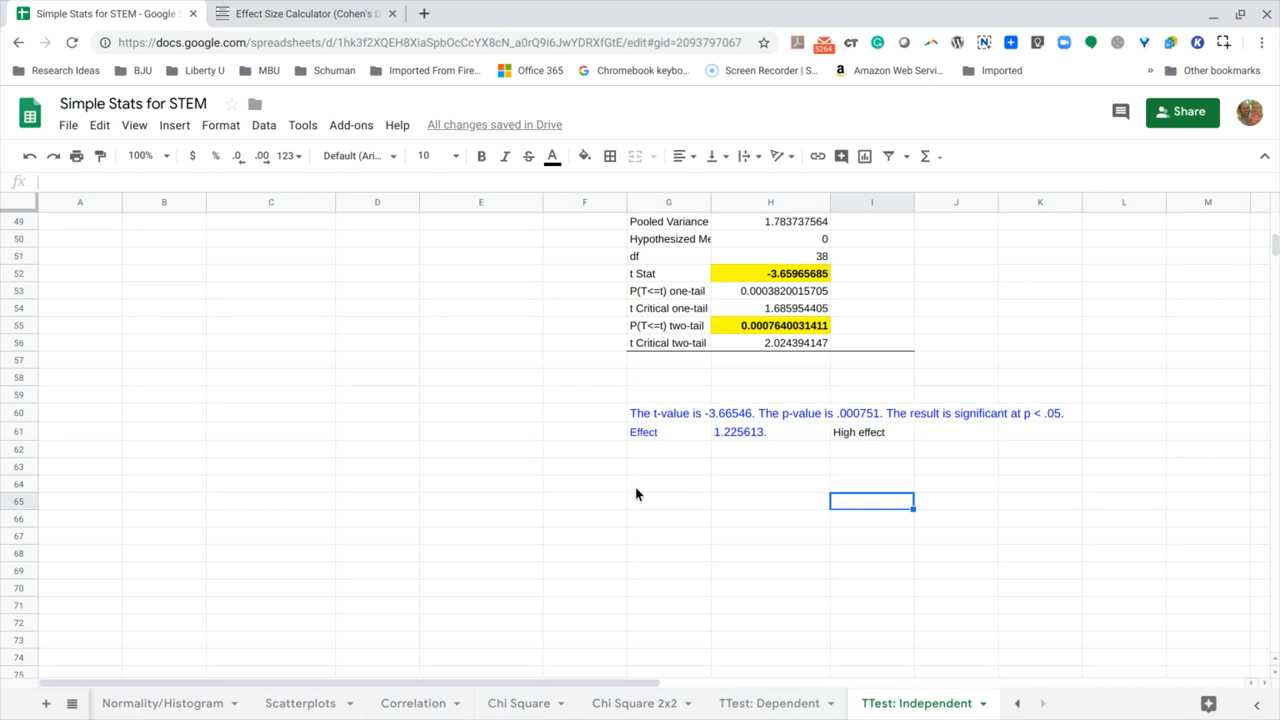
{"action": "scroll", "coordinate": [636, 494], "scroll_direction": "up", "scroll_amount": 15}
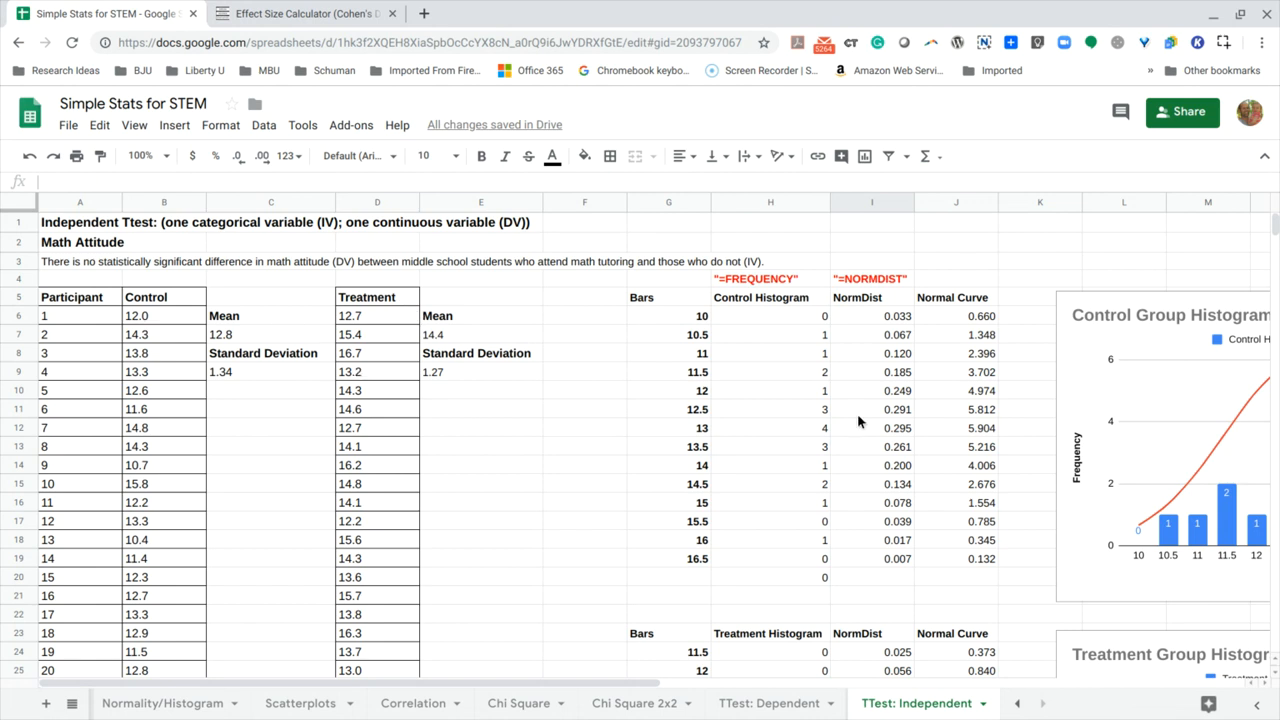
{"action": "scroll", "coordinate": [857, 413], "scroll_direction": "right", "scroll_amount": 6}
{"action": "scroll", "coordinate": [857, 413], "scroll_direction": "down", "scroll_amount": 4}
{"action": "scroll", "coordinate": [858, 421], "scroll_direction": "down", "scroll_amount": 12}
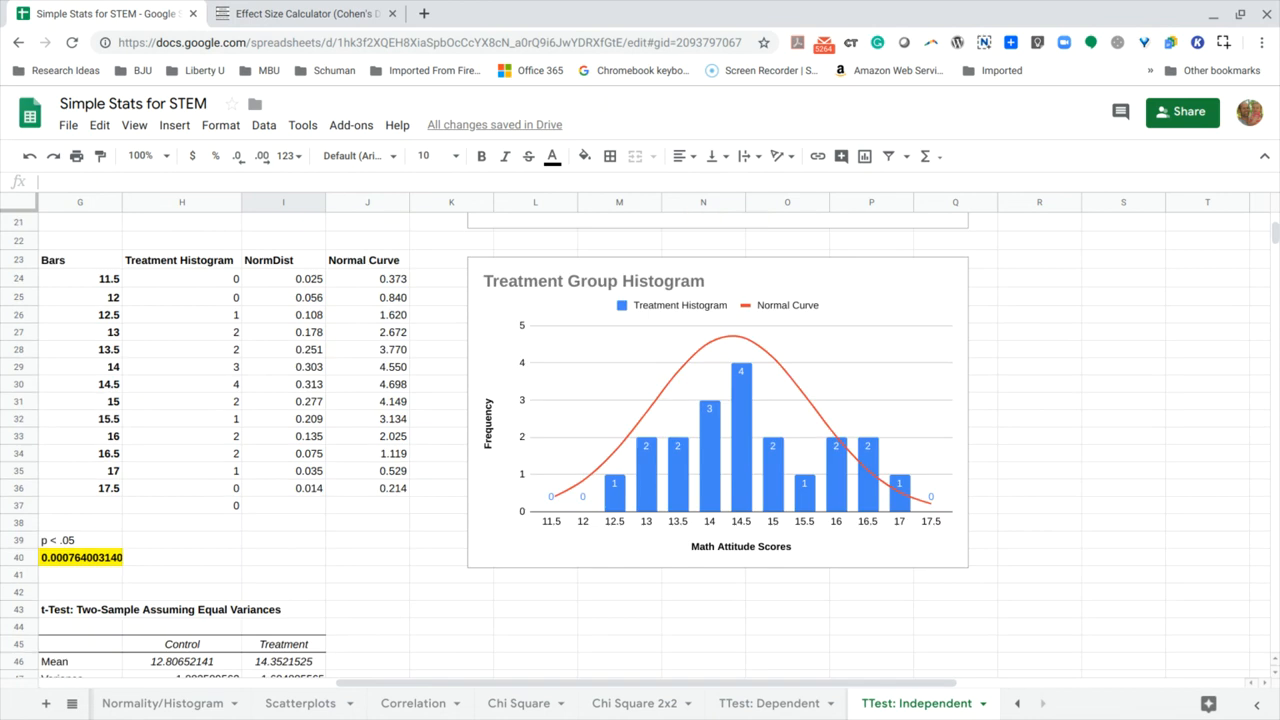
{"action": "scroll", "coordinate": [640, 430], "scroll_direction": "left", "scroll_amount": 4}
{"action": "scroll", "coordinate": [640, 430], "scroll_direction": "up", "scroll_amount": 4}
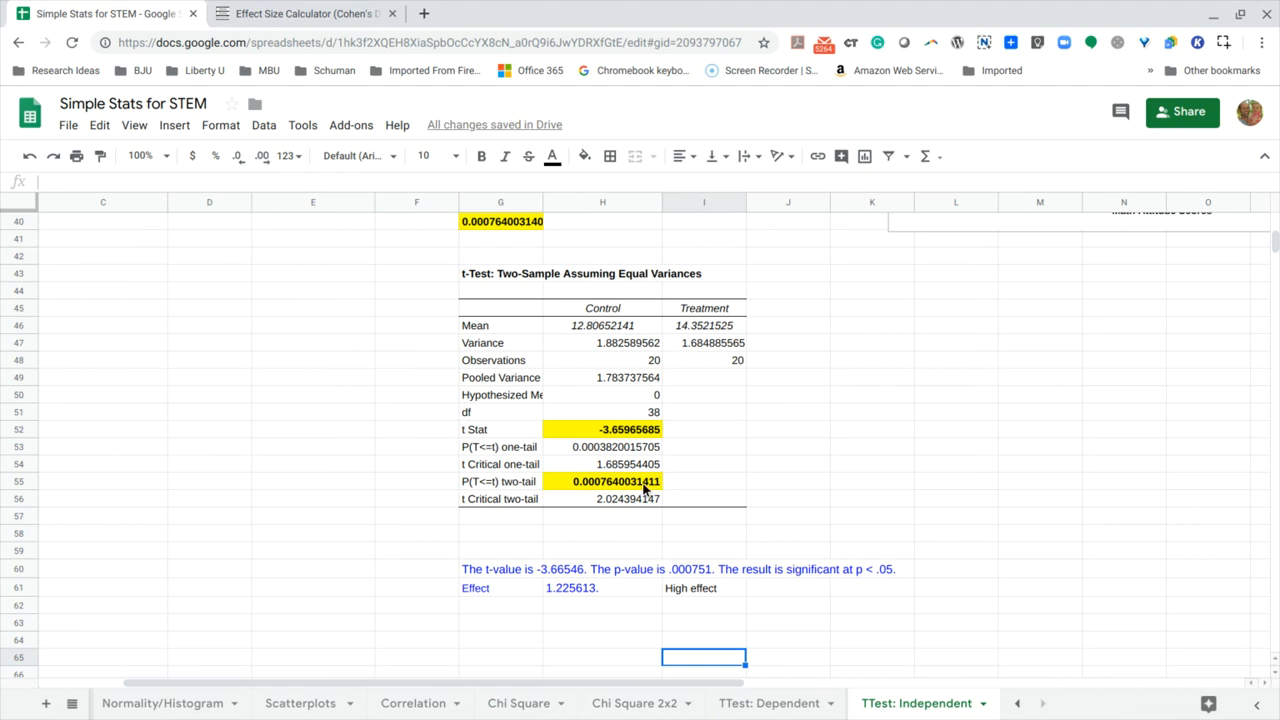
{"action": "left_click", "coordinate": [689, 327]}
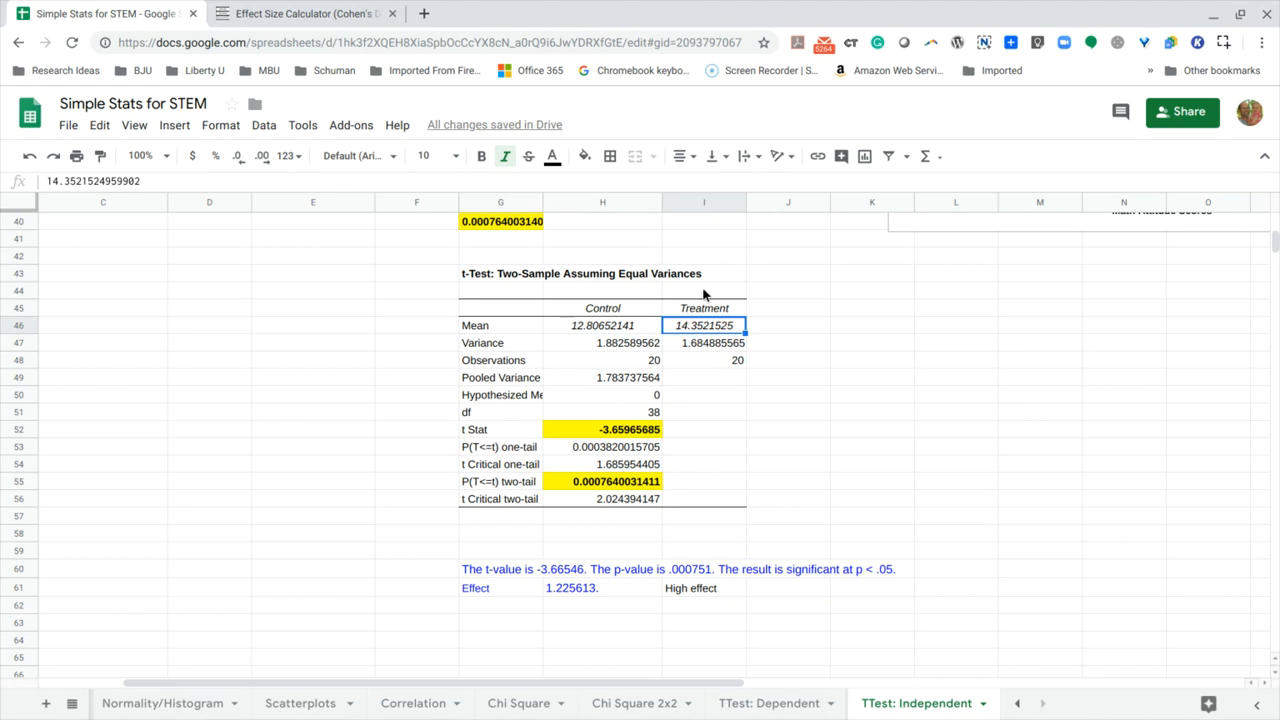
{"action": "scroll", "coordinate": [746, 417], "scroll_direction": "down", "scroll_amount": 3}
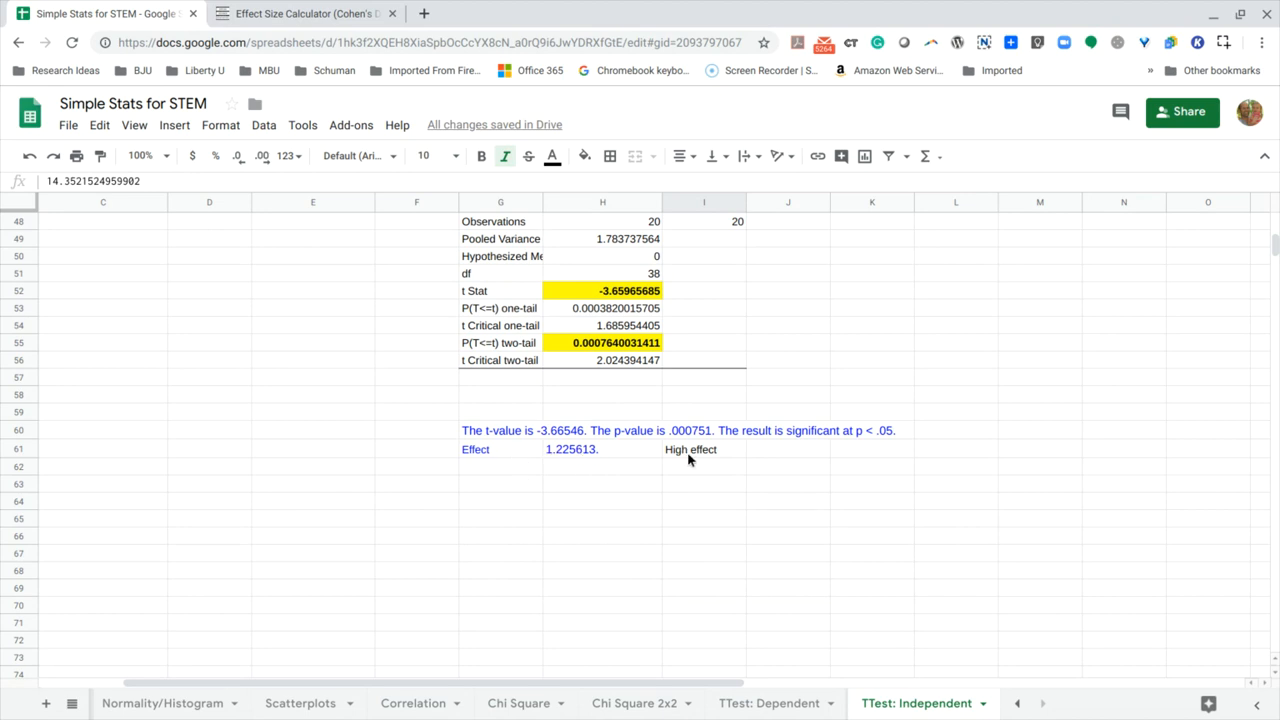
{"action": "scroll", "coordinate": [688, 458], "scroll_direction": "up", "scroll_amount": 2}
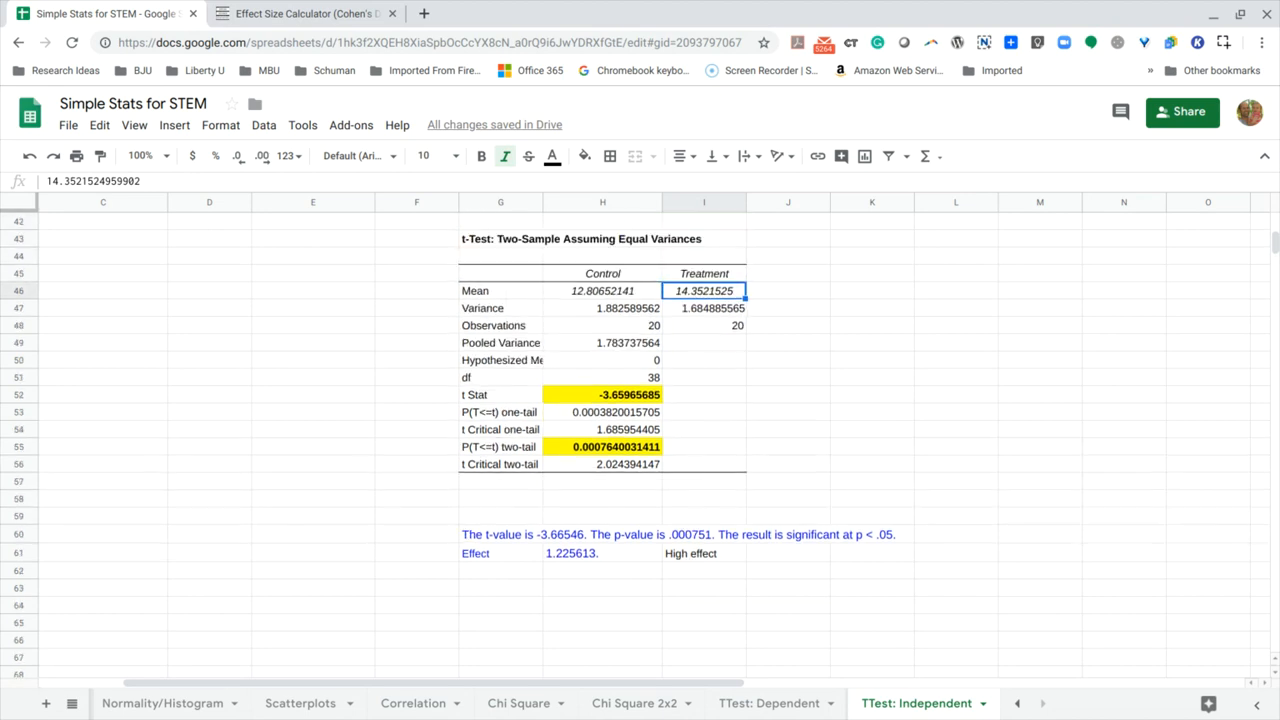